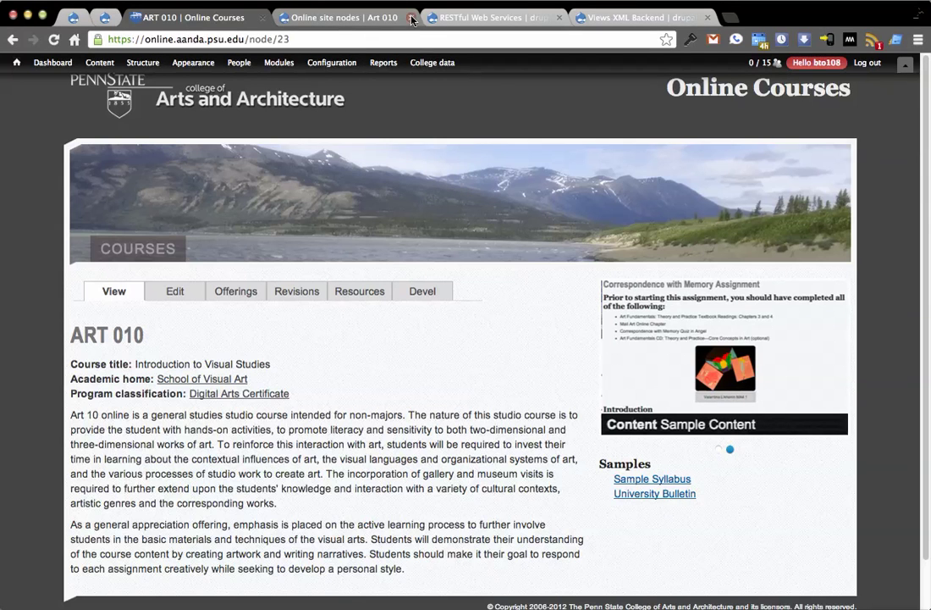
Return to the ART 010 course page and view it as XML at node/23.xml
{"action": "left_click", "coordinate": [495, 23]}
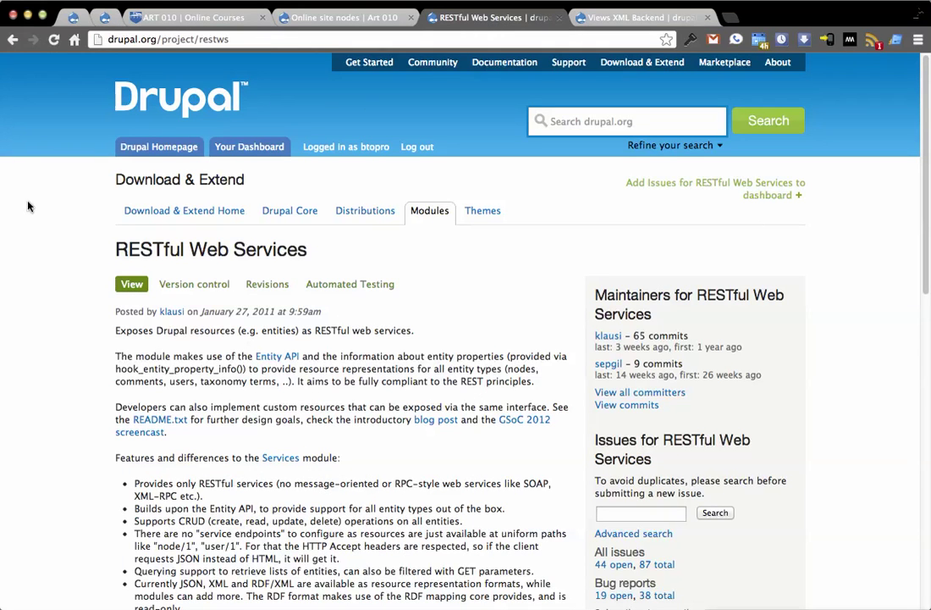
{"action": "scroll", "coordinate": [34, 202], "scroll_direction": "down", "scroll_amount": 2}
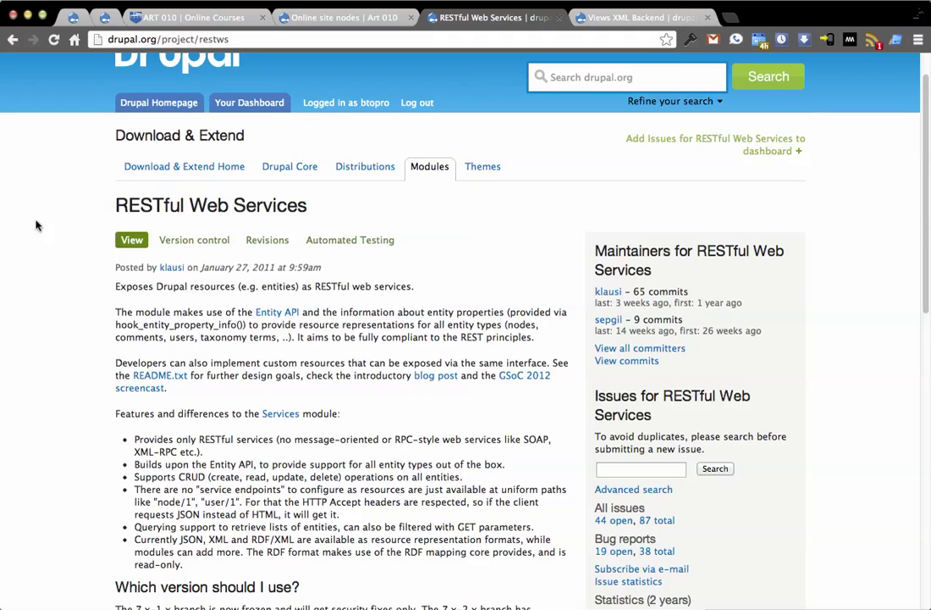
{"action": "left_click", "coordinate": [215, 24]}
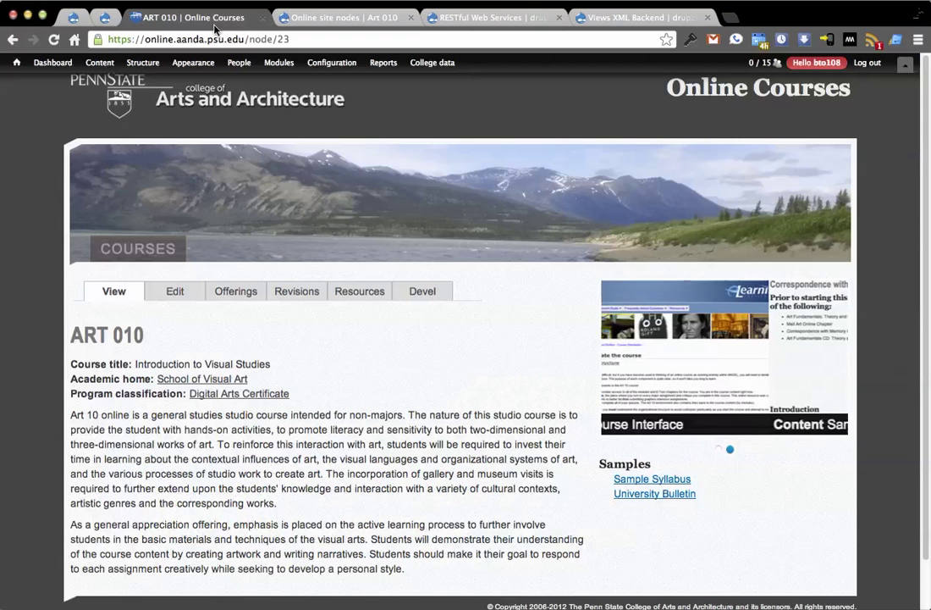
{"action": "left_click", "coordinate": [309, 39]}
{"action": "left_click", "coordinate": [309, 40]}
{"action": "type", "text": ".xml"}
{"action": "key", "text": "Return"}
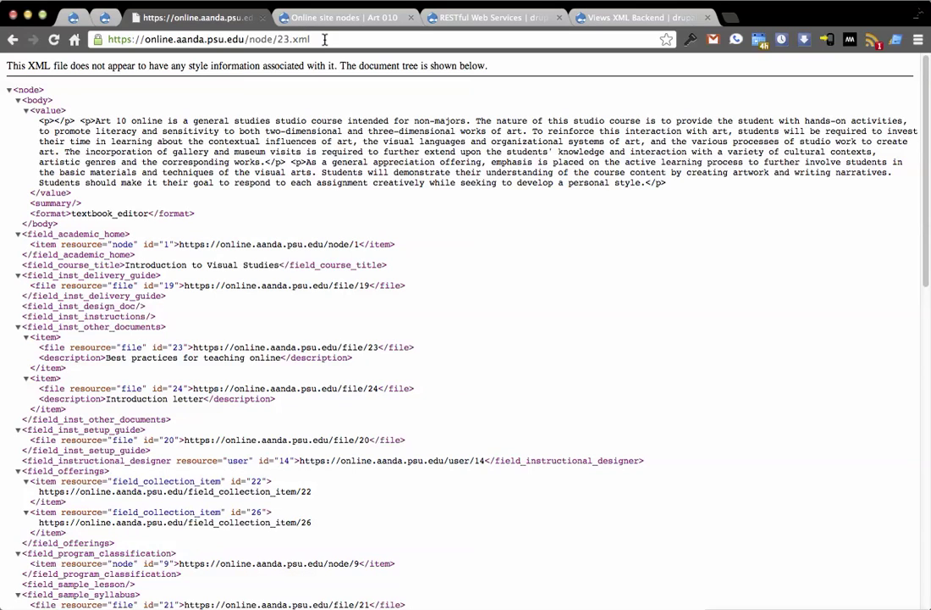
Change the address to node/23.json to show the node's JSON output
{"action": "left_click_drag", "start_coordinate": [312, 39], "coordinate": [291, 39]}
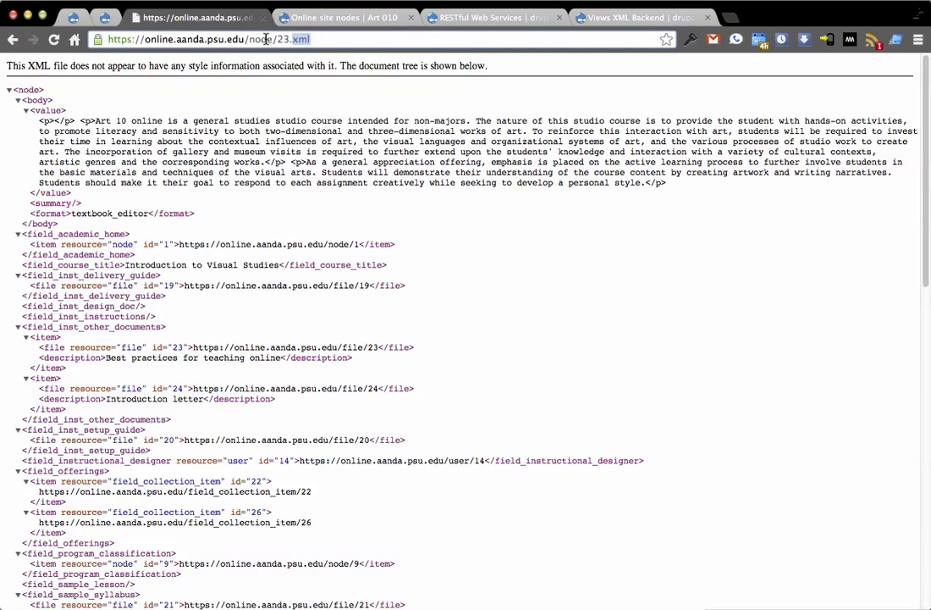
{"action": "double_click", "coordinate": [264, 39]}
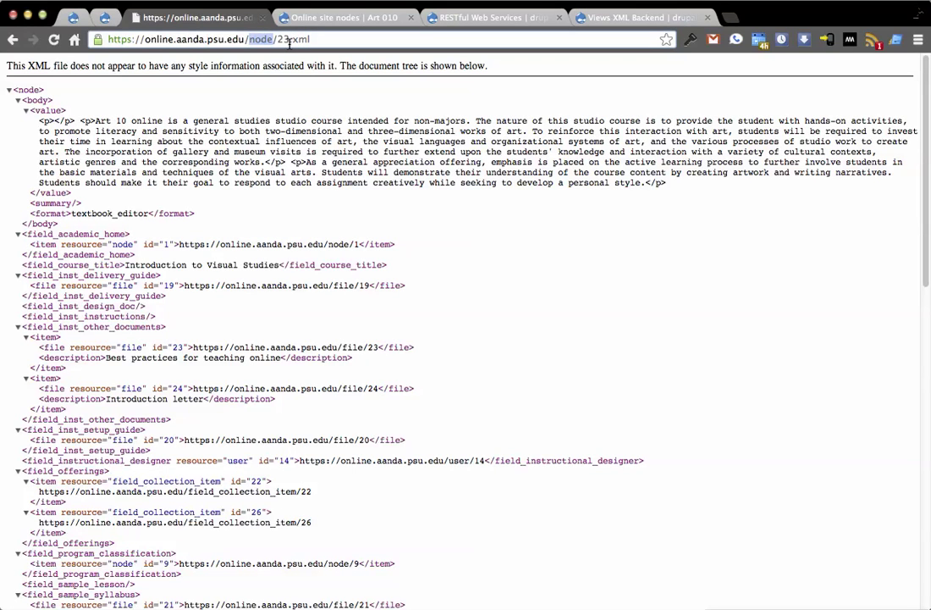
{"action": "left_click", "coordinate": [278, 39]}
{"action": "scroll", "coordinate": [415, 233], "scroll_direction": "down", "scroll_amount": 20}
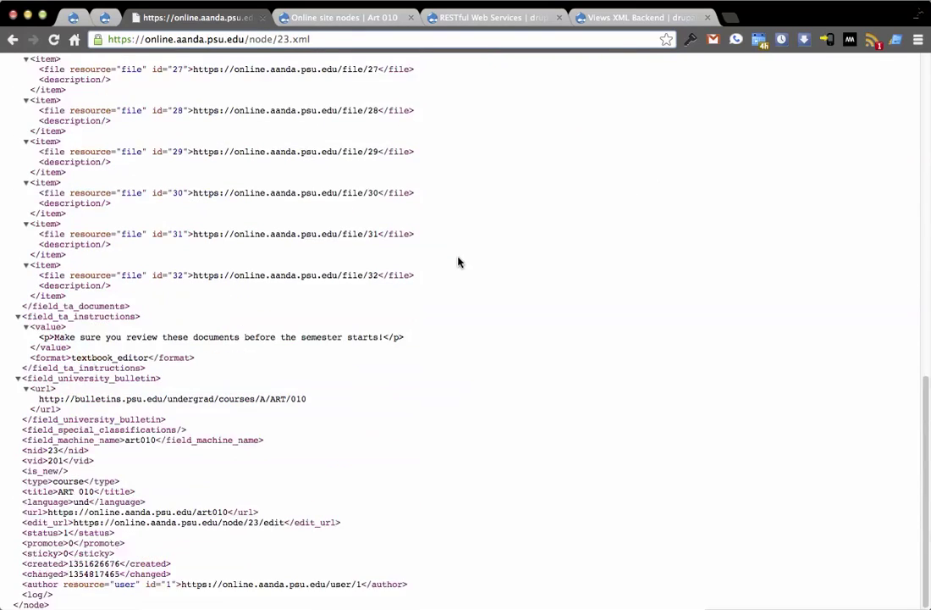
{"action": "scroll", "coordinate": [489, 340], "scroll_direction": "up", "scroll_amount": 20}
{"action": "key", "text": "BackSpace"}
{"action": "key", "text": "BackSpace"}
{"action": "key", "text": "BackSpace"}
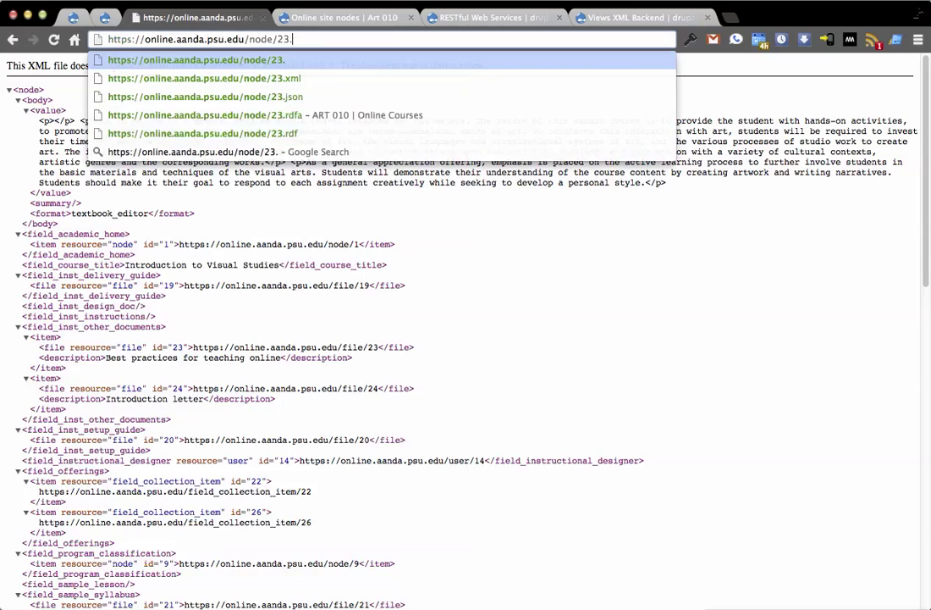
{"action": "type", "text": "json"}
{"action": "key", "text": "Return"}
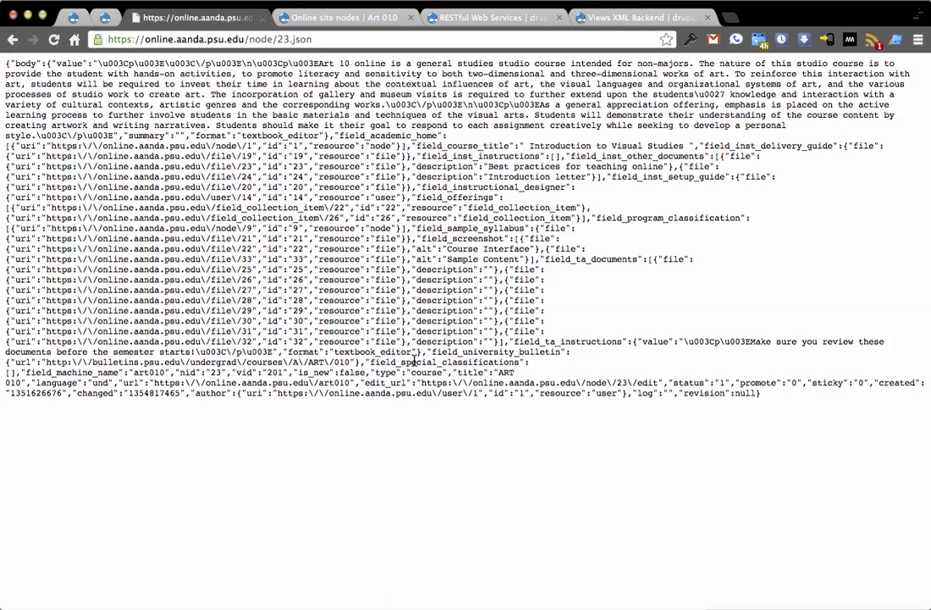
{"action": "left_click", "coordinate": [280, 39]}
{"action": "key", "text": "Right"}
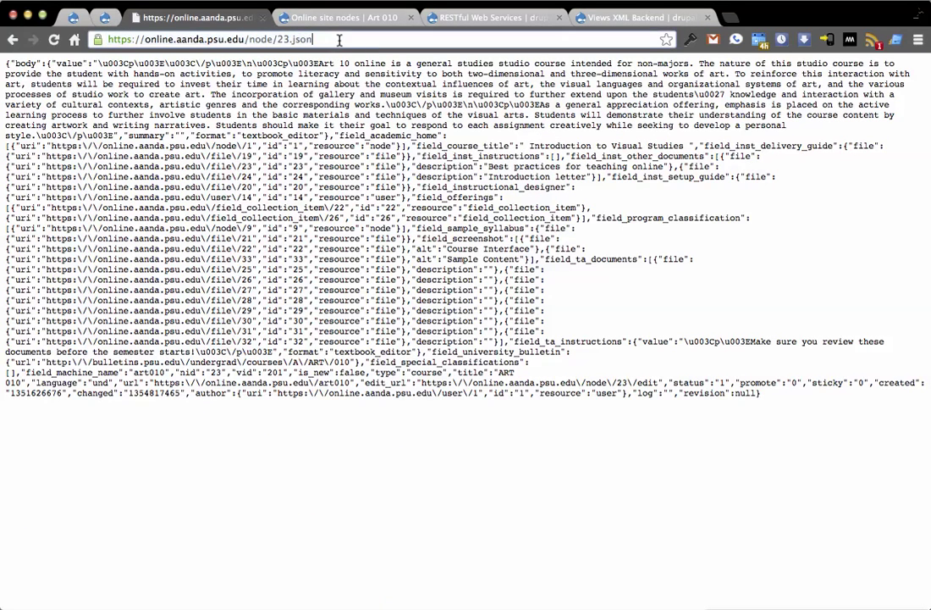
{"action": "key", "text": "BackSpace"}
{"action": "key", "text": "BackSpace"}
{"action": "key", "text": "BackSpace"}
{"action": "key", "text": "BackSpace"}
{"action": "key", "text": "BackSpace"}
{"action": "key", "text": "BackSpace"}
{"action": "key", "text": "BackSpace"}
{"action": "key", "text": "BackSpace"}
{"action": "key", "text": "BackSpace"}
{"action": "key", "text": "BackSpace"}
{"action": "key", "text": "BackSpace"}
{"action": "key", "text": "BackSpace"}
{"action": "key", "text": "BackSpace"}
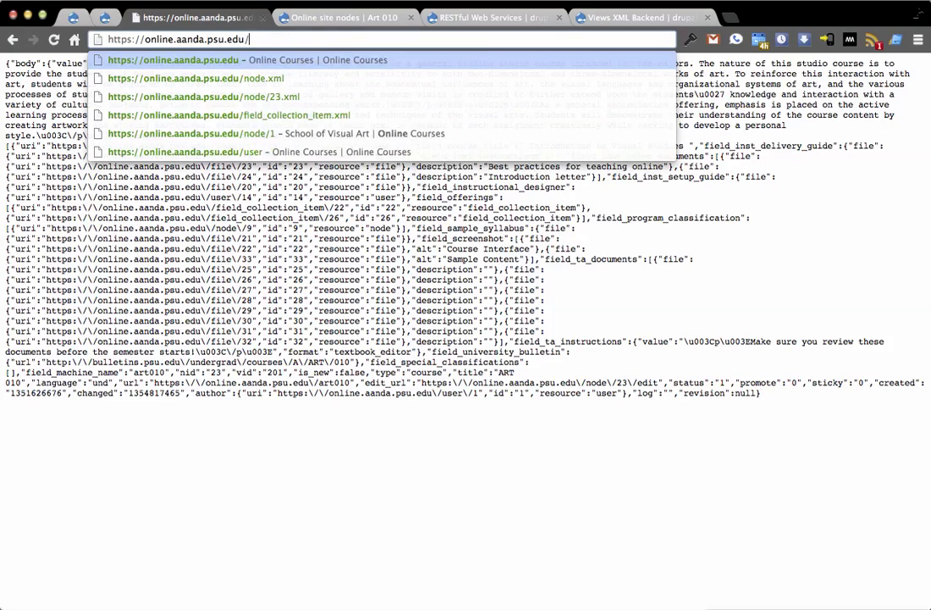
Load all field collection items as XML via field_collection_item.xml
{"action": "type", "text": "/field"}
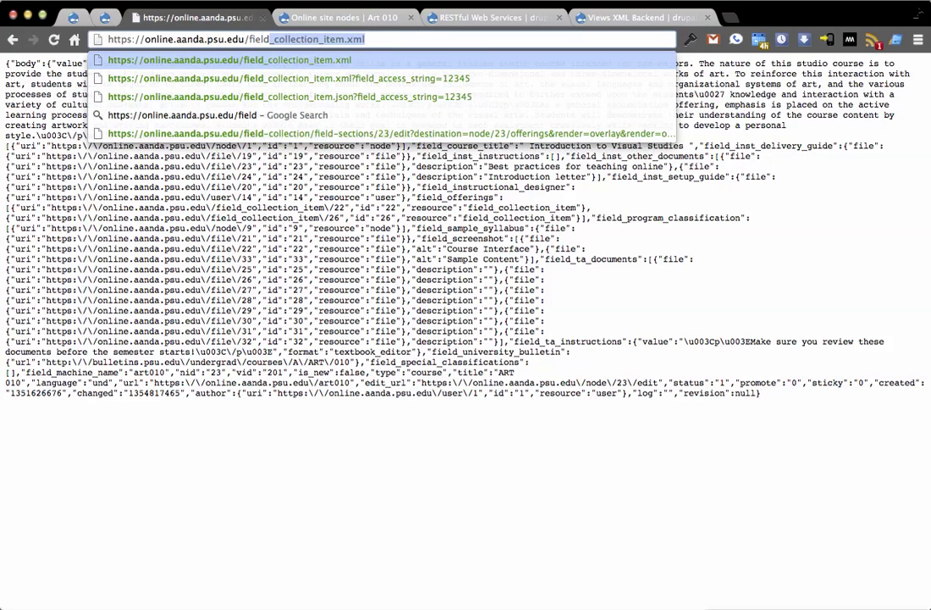
{"action": "key", "text": "Right"}
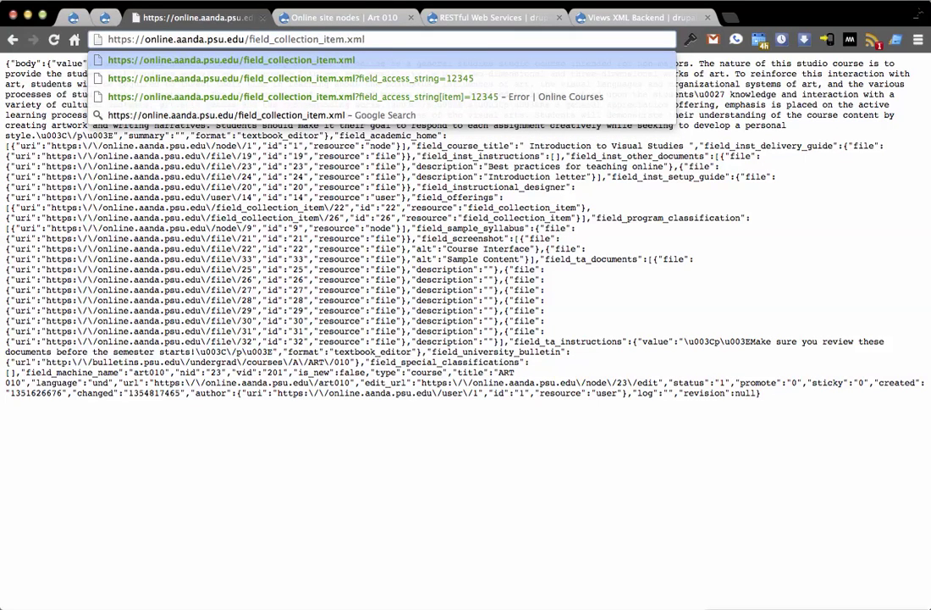
{"action": "type", "text": "?"}
{"action": "key", "text": "BackSpace"}
{"action": "key", "text": "BackSpace"}
{"action": "key", "text": "Return"}
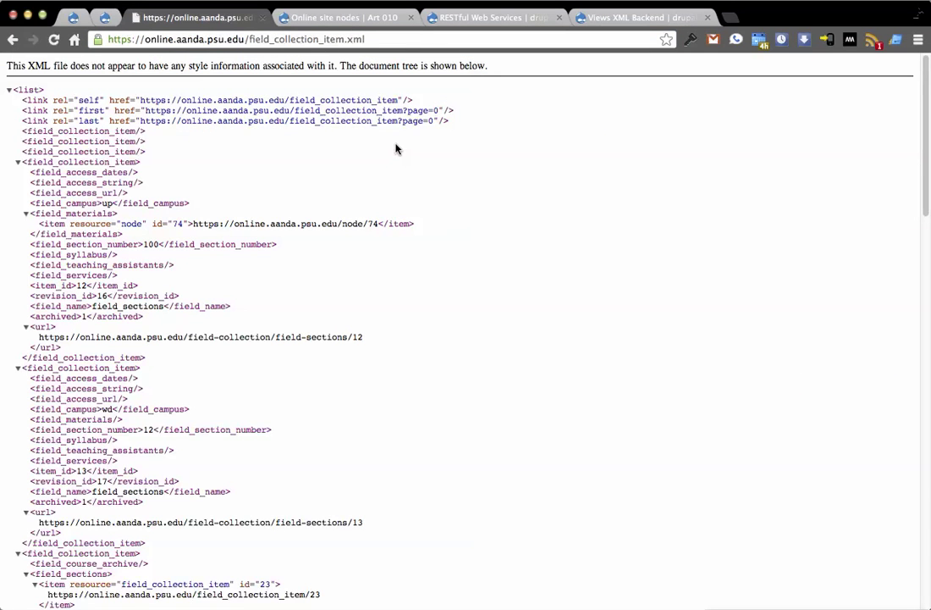
{"action": "scroll", "coordinate": [422, 181], "scroll_direction": "down", "scroll_amount": 15}
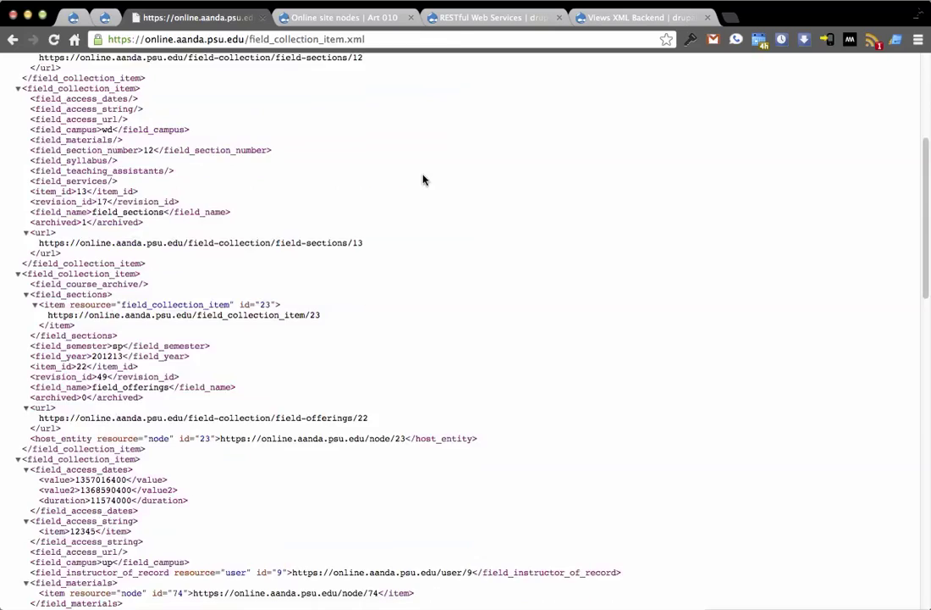
{"action": "scroll", "coordinate": [424, 182], "scroll_direction": "up", "scroll_amount": 15}
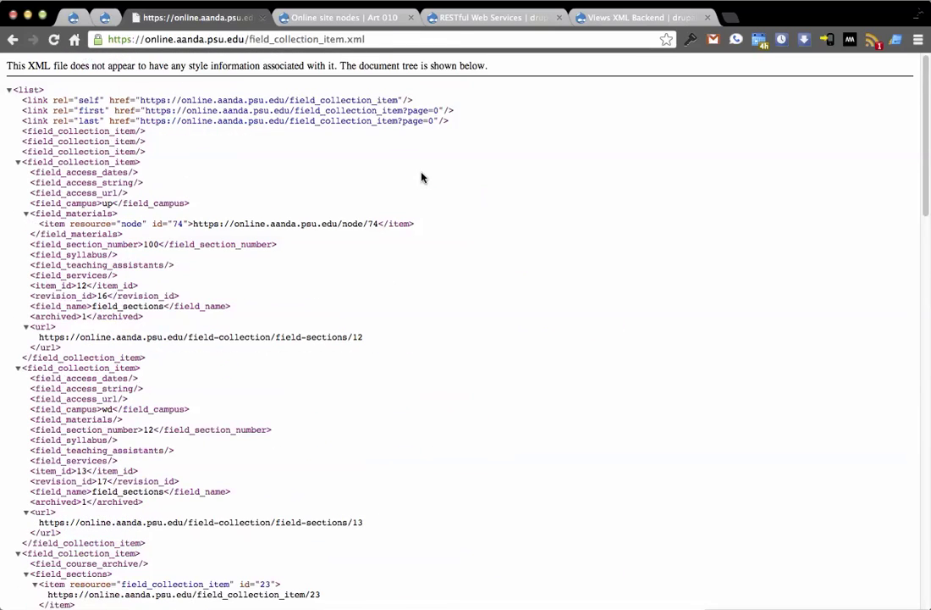
Filter the field collection XML list with the ?field_access_string parameter
{"action": "left_click", "coordinate": [403, 39]}
{"action": "left_click", "coordinate": [403, 39]}
{"action": "type", "text": "?"}
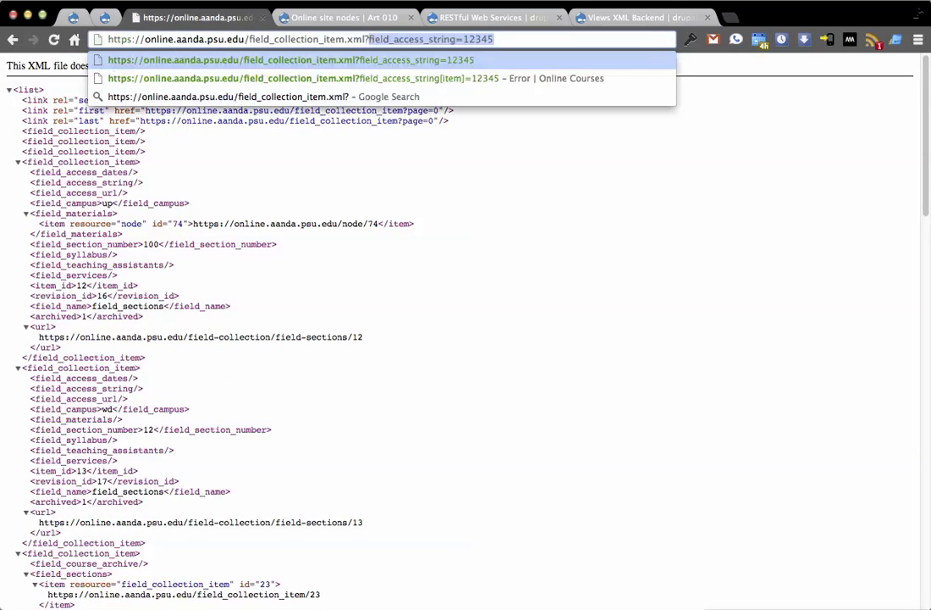
{"action": "key", "text": "Right"}
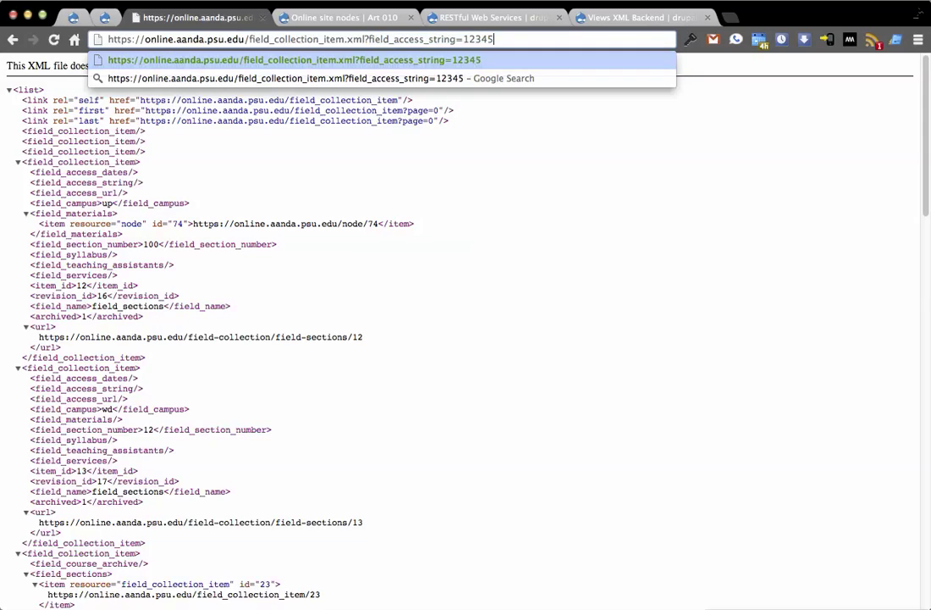
{"action": "key", "text": "Return"}
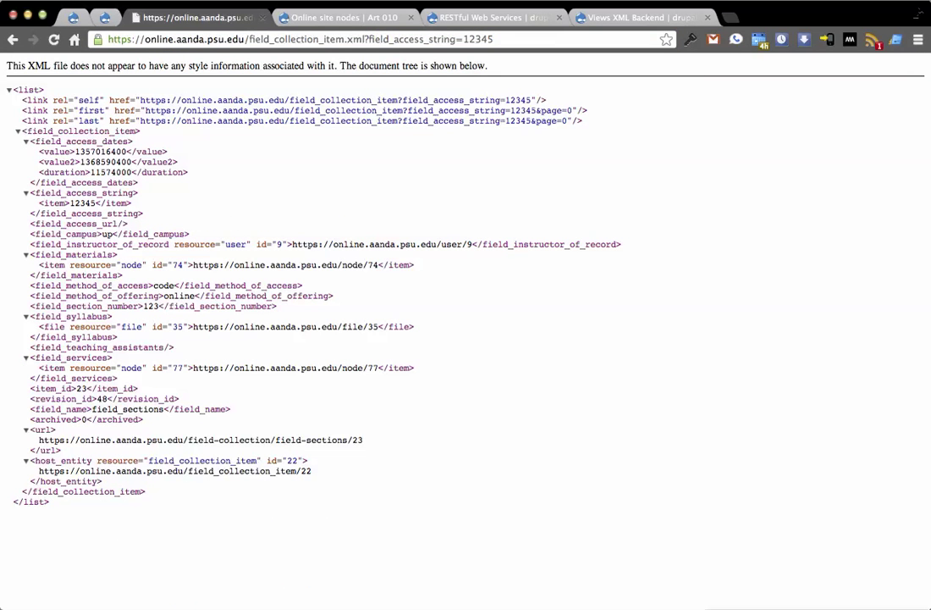
{"action": "left_click", "coordinate": [428, 39]}
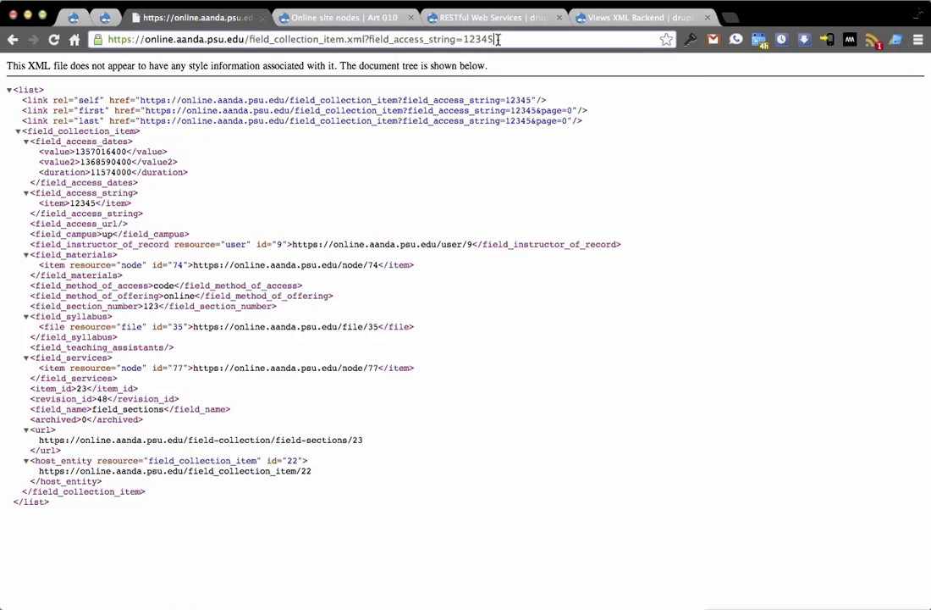
{"action": "left_click", "coordinate": [517, 156]}
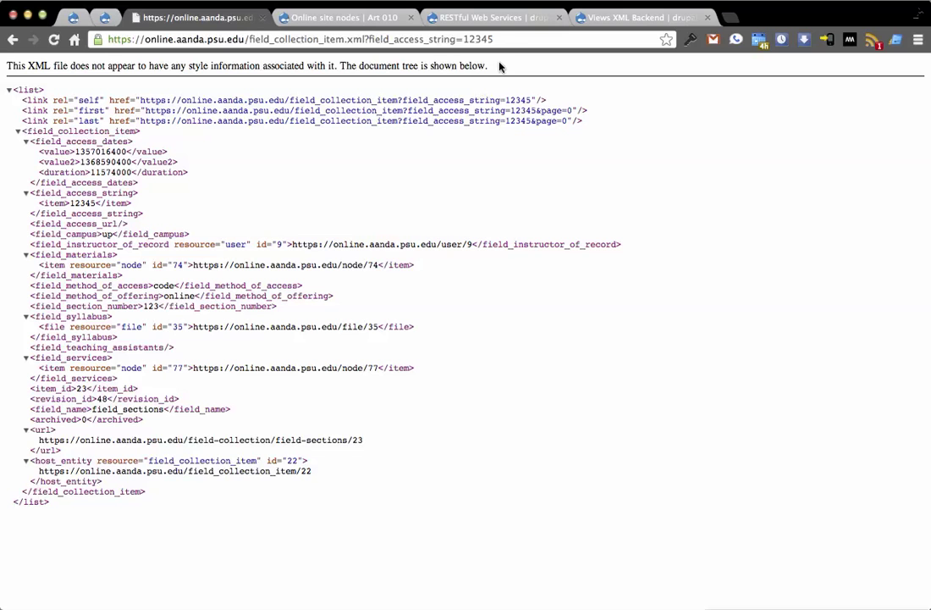
List all course nodes as XML at node.xml?type=course
{"action": "left_click", "coordinate": [501, 39]}
{"action": "left_click", "coordinate": [507, 39]}
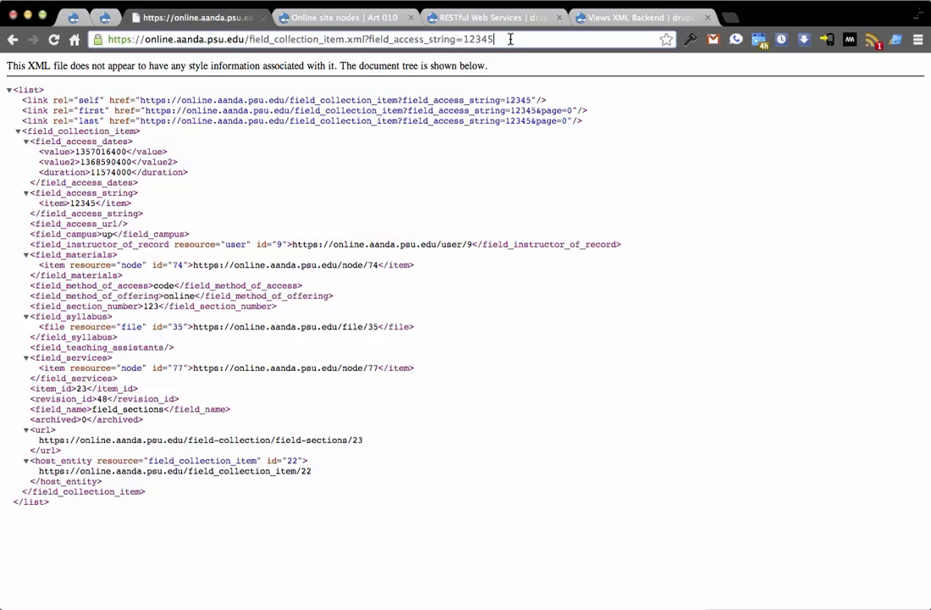
{"action": "left_click_drag", "start_coordinate": [506, 39], "coordinate": [250, 39]}
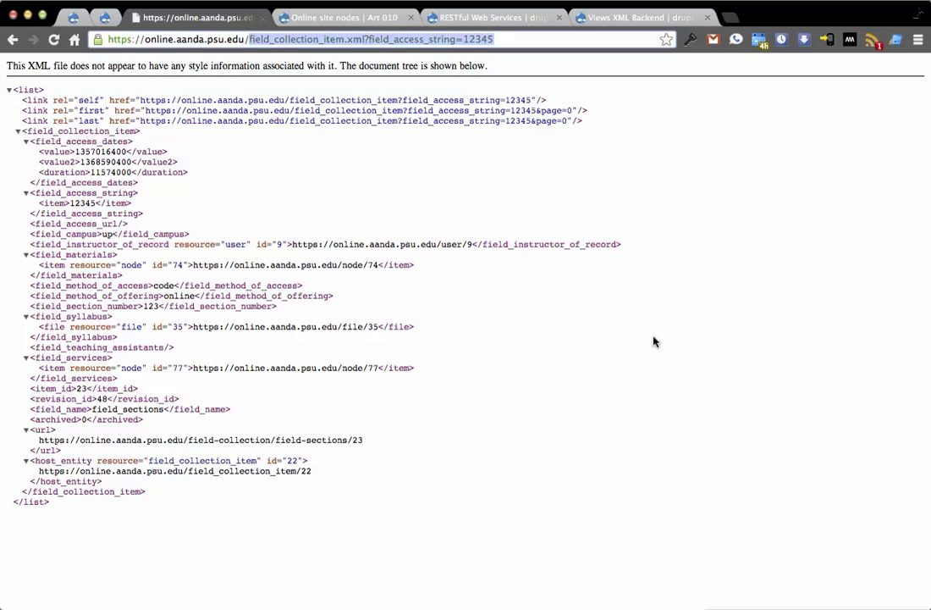
{"action": "type", "text": "node/"}
{"action": "key", "text": "BackSpace"}
{"action": "type", "text": ".xml"}
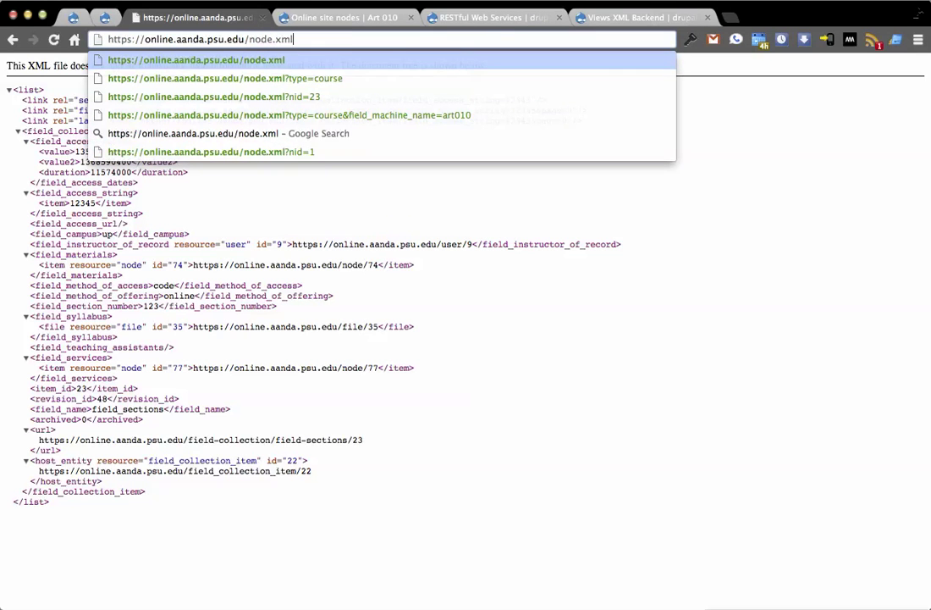
{"action": "type", "text": "?"}
{"action": "key", "text": "Return"}
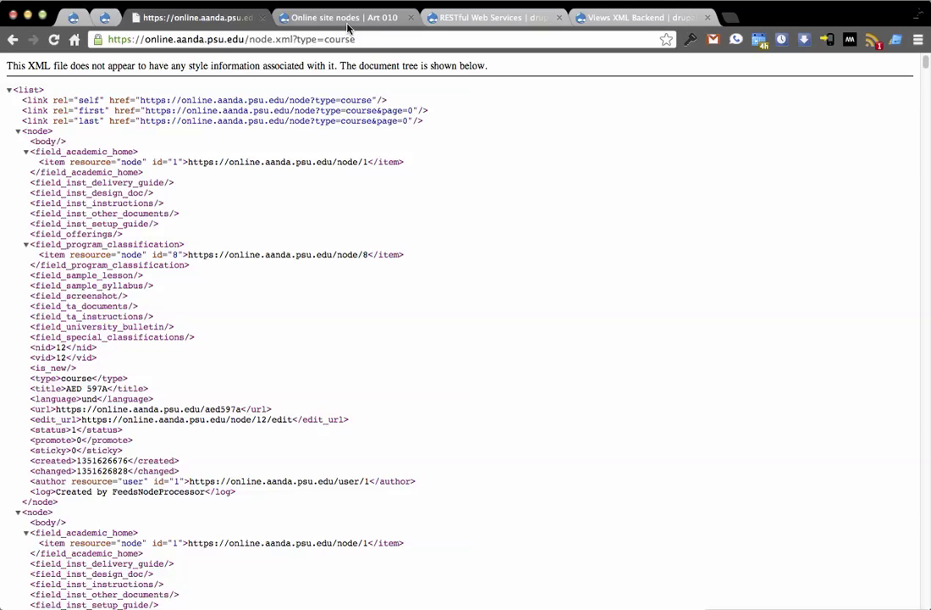
Go back to the ART 010 course page at node/23
{"action": "left_click_drag", "start_coordinate": [249, 39], "coordinate": [464, 240]}
{"action": "type", "text": "node/"}
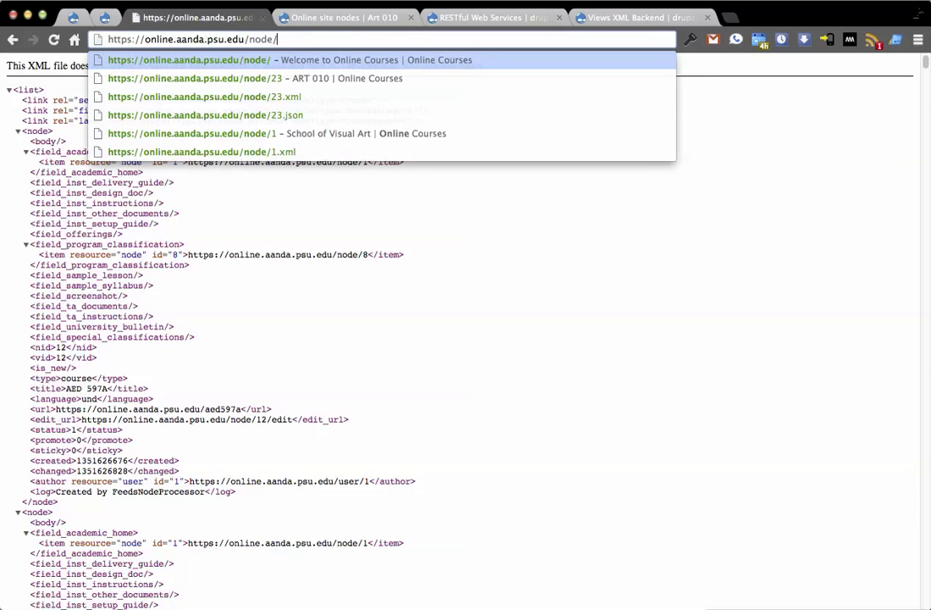
{"action": "type", "text": "23"}
{"action": "key", "text": "Return"}
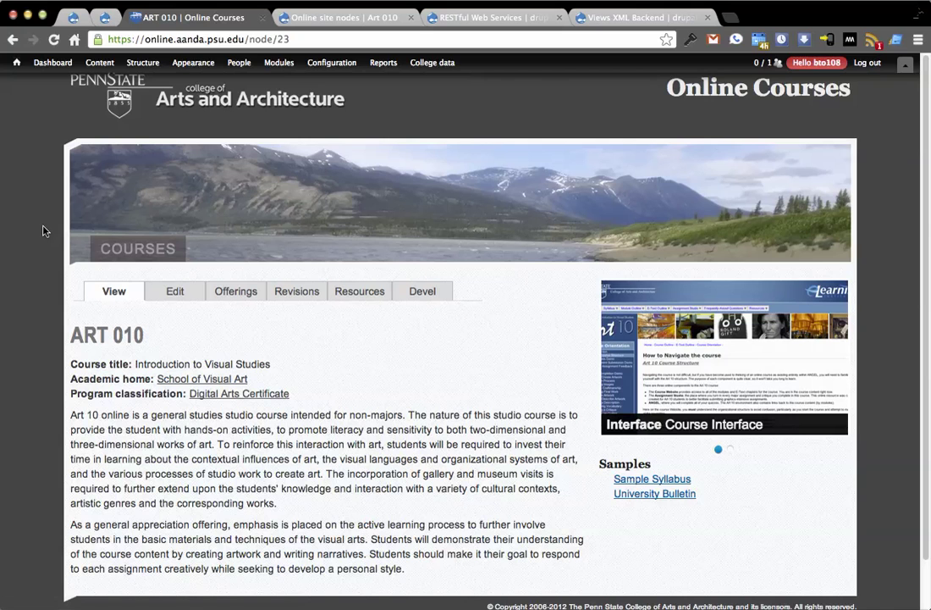
Show the list of offerings recorded for ART 010
{"action": "left_click", "coordinate": [235, 292]}
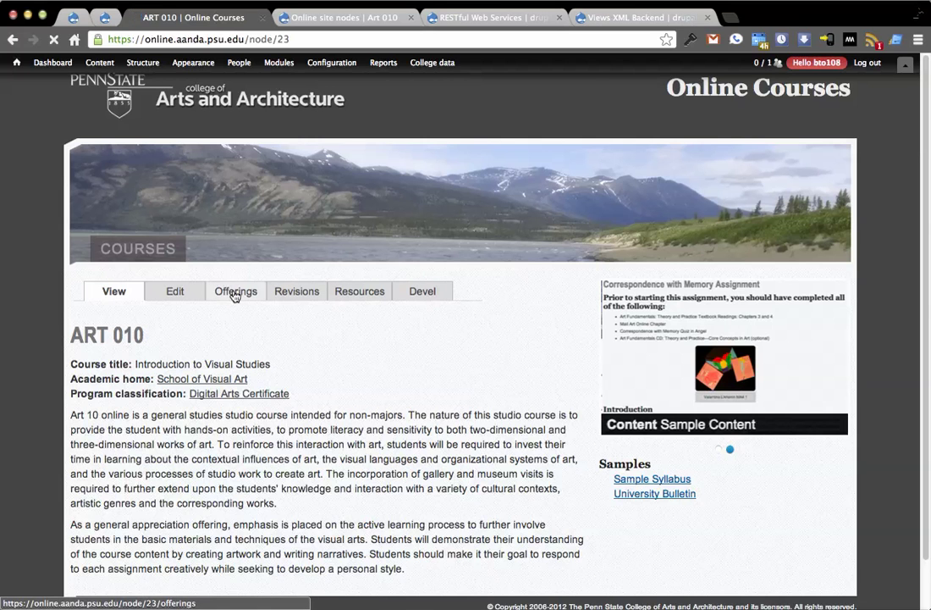
{"action": "scroll", "coordinate": [370, 353], "scroll_direction": "down", "scroll_amount": 5}
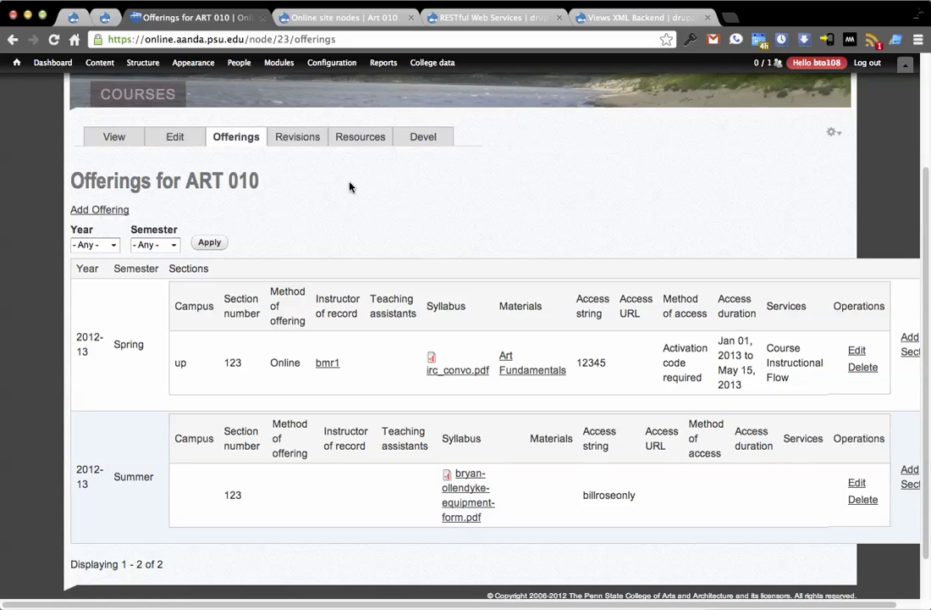
{"action": "scroll", "coordinate": [350, 186], "scroll_direction": "up", "scroll_amount": 3}
Look over the Field collections admin list, then return to the Courses-filtered Online site nodes listing
{"action": "mouse_move", "coordinate": [109, 65]}
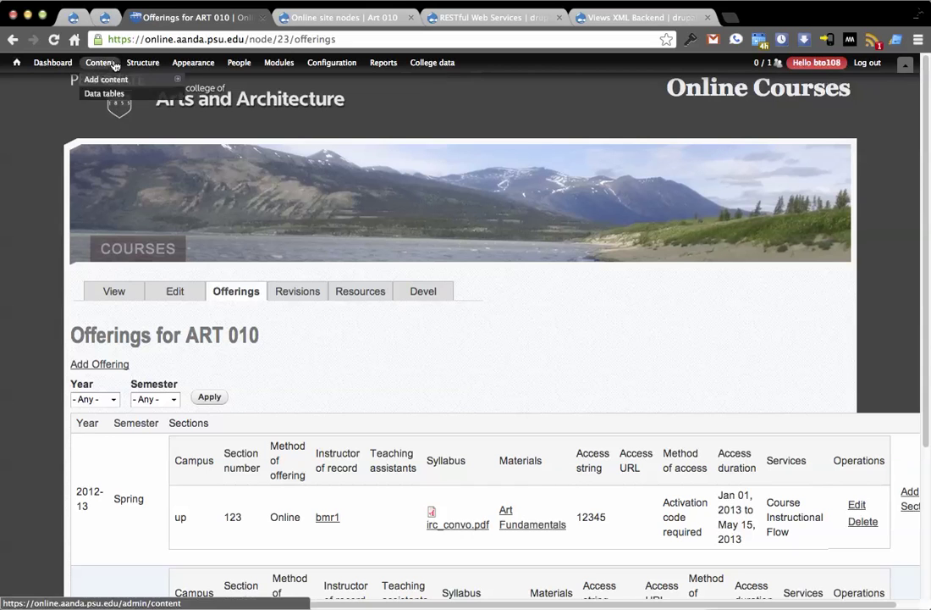
{"action": "mouse_move", "coordinate": [183, 93]}
{"action": "mouse_move", "coordinate": [266, 120]}
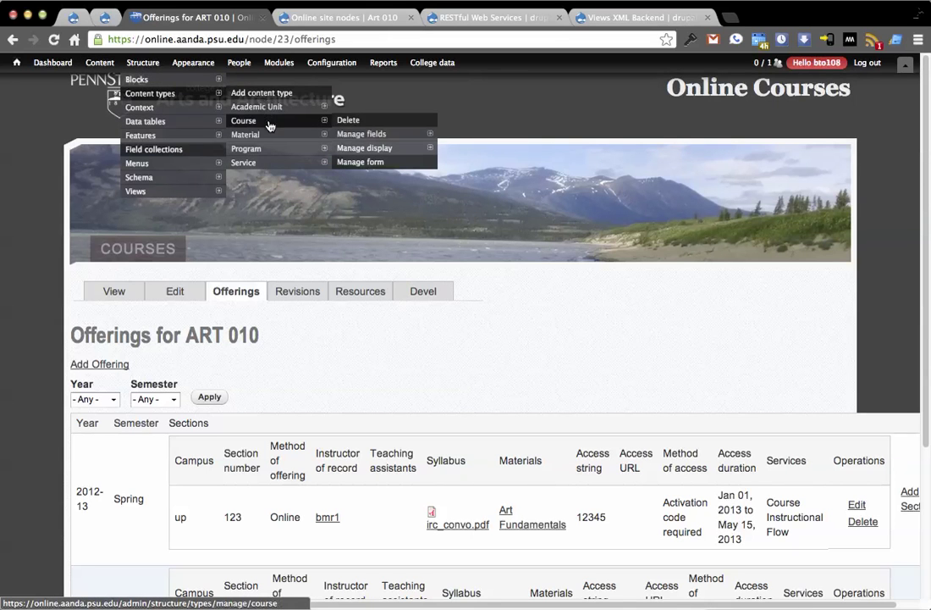
{"action": "left_click", "coordinate": [188, 151]}
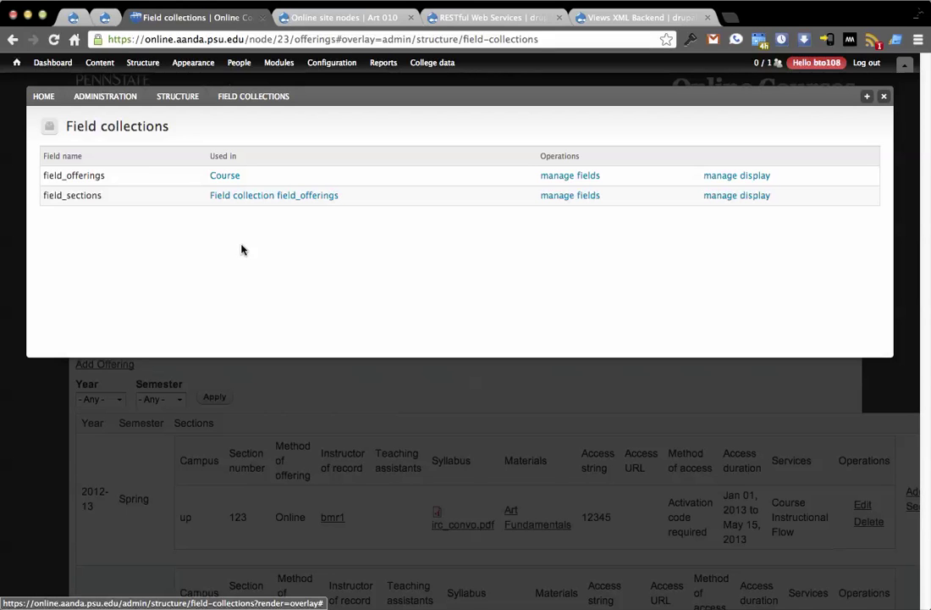
{"action": "left_click", "coordinate": [883, 100]}
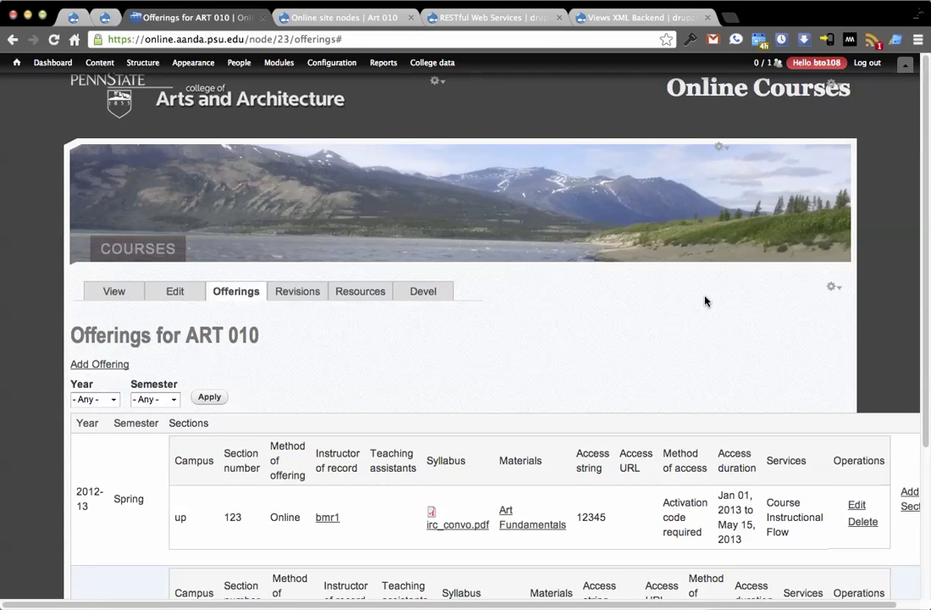
{"action": "scroll", "coordinate": [574, 326], "scroll_direction": "down", "scroll_amount": 1}
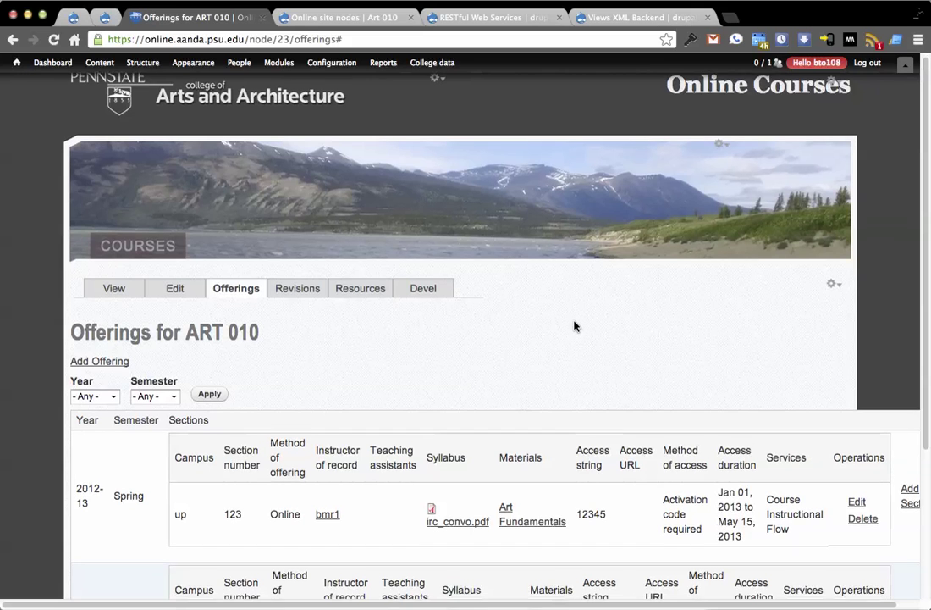
{"action": "scroll", "coordinate": [574, 326], "scroll_direction": "down", "scroll_amount": 4}
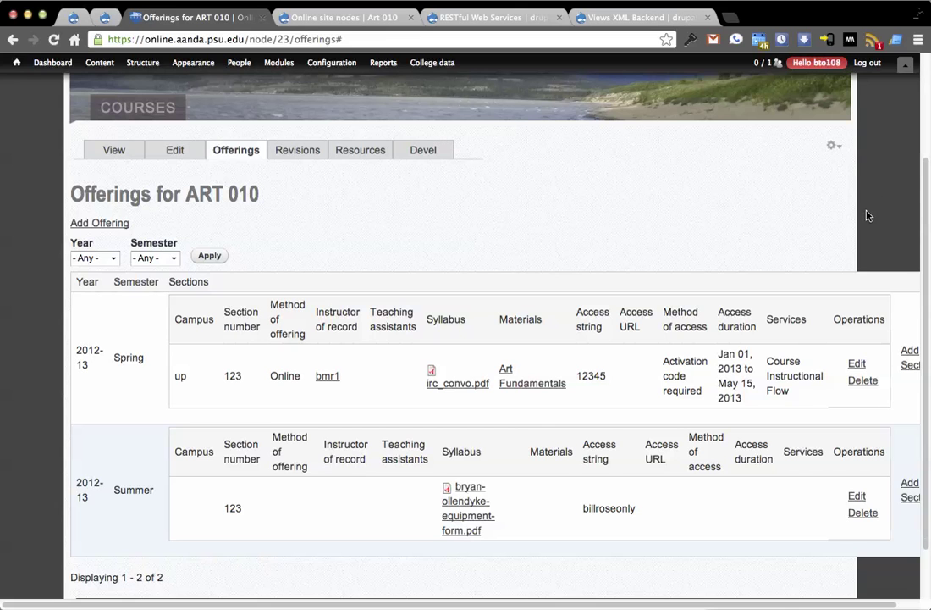
{"action": "left_click", "coordinate": [338, 16]}
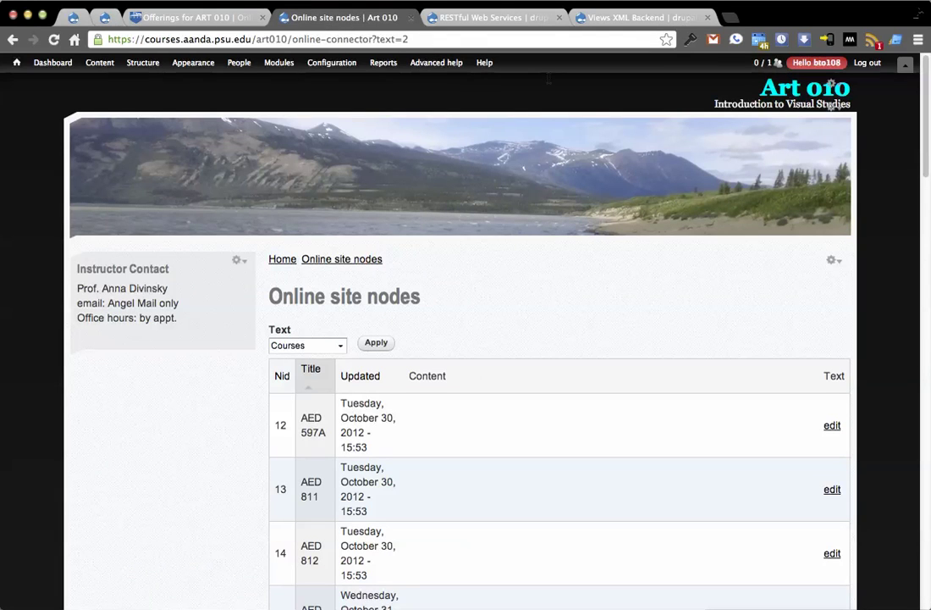
Open Art 010 in a new tab before Online site nodes, editing its address to art010/syllabus
{"action": "middle_click", "coordinate": [775, 94]}
{"action": "left_click_drag", "start_coordinate": [409, 19], "coordinate": [314, 21]}
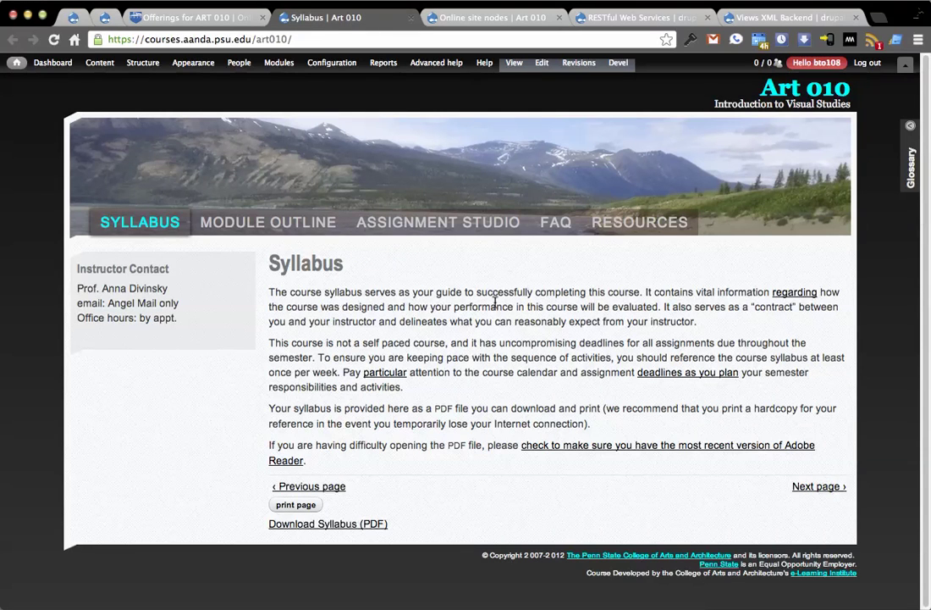
{"action": "left_click", "coordinate": [347, 36]}
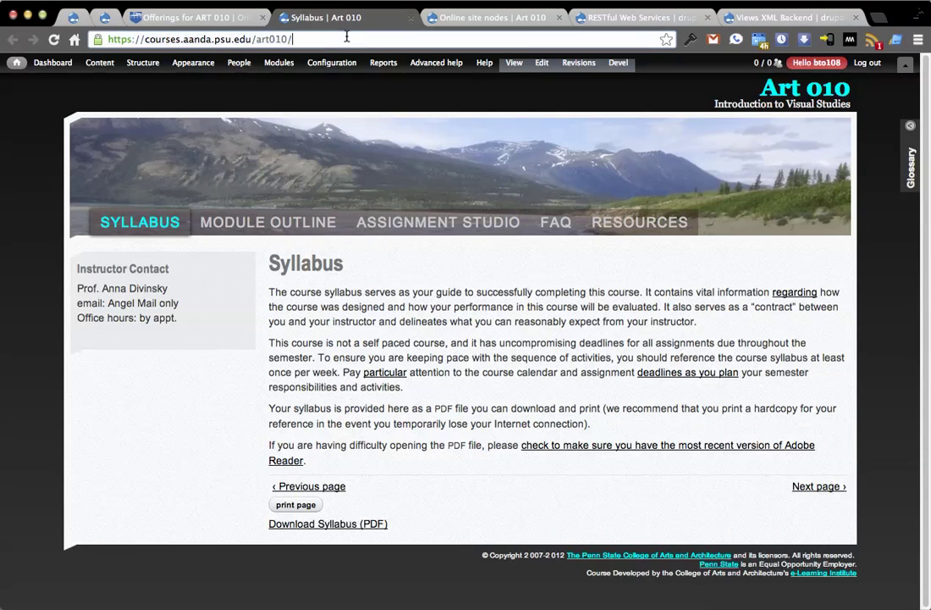
{"action": "type", "text": "syllbus"}
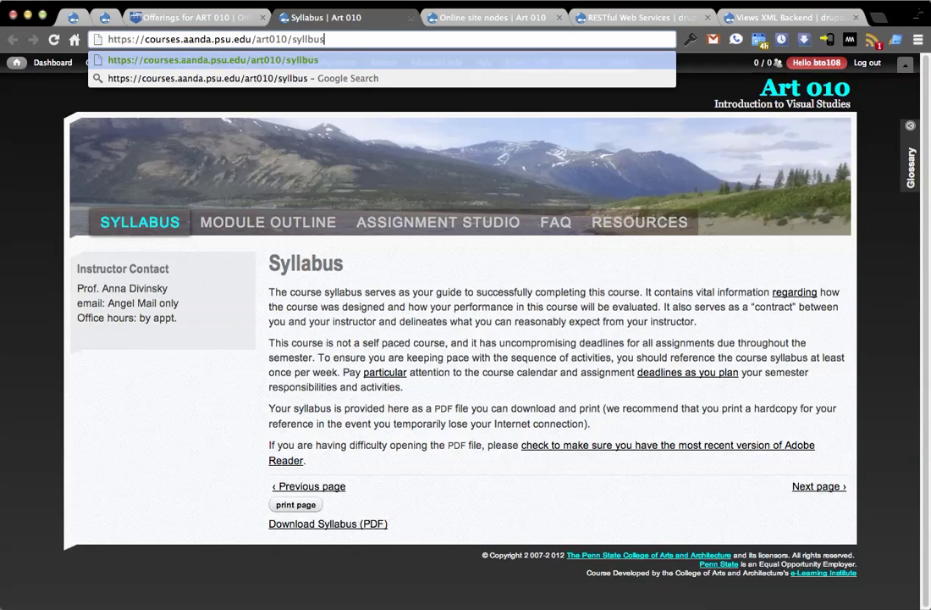
{"action": "double_click", "coordinate": [314, 39]}
{"action": "key", "text": "Right"}
{"action": "type", "text": "a"}
{"action": "key", "text": "Right"}
{"action": "key", "text": "Right"}
{"action": "key", "text": "Right"}
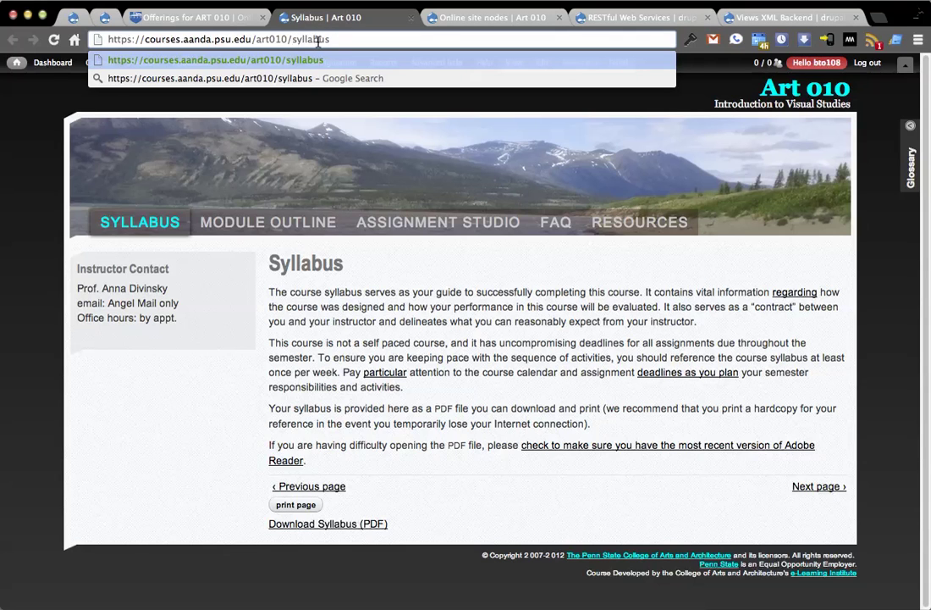
Trim the address to art010/, load the course home, and check its edit form
{"action": "double_click", "coordinate": [319, 40]}
{"action": "key", "text": "Left"}
{"action": "key", "text": "shift+End"}
{"action": "key", "text": "BackSpace"}
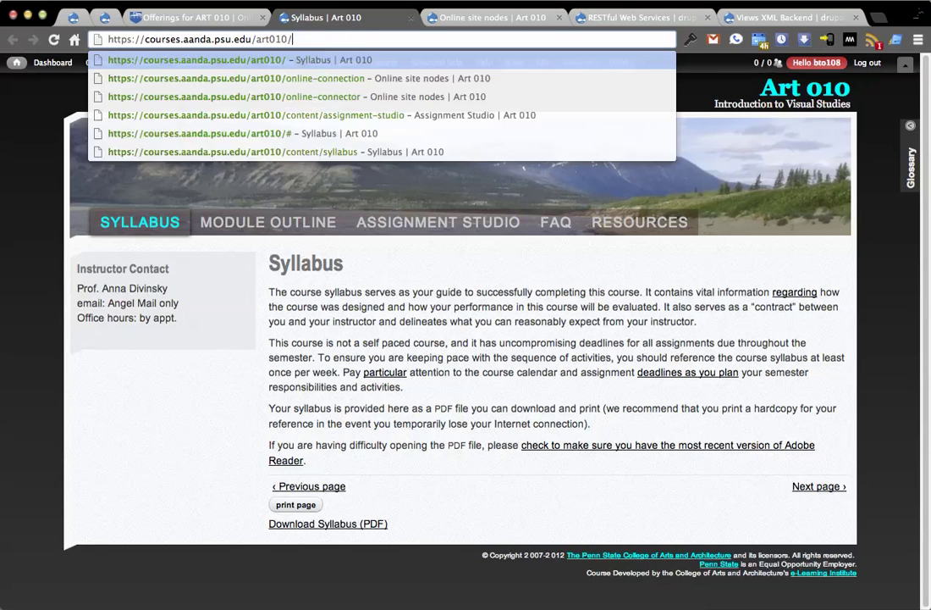
{"action": "key", "text": "Return"}
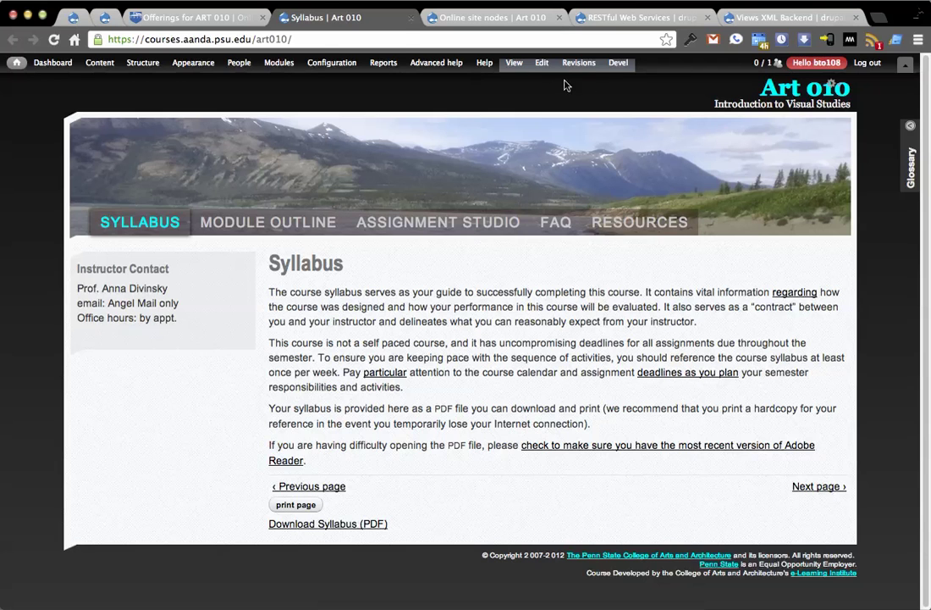
{"action": "left_click", "coordinate": [542, 63]}
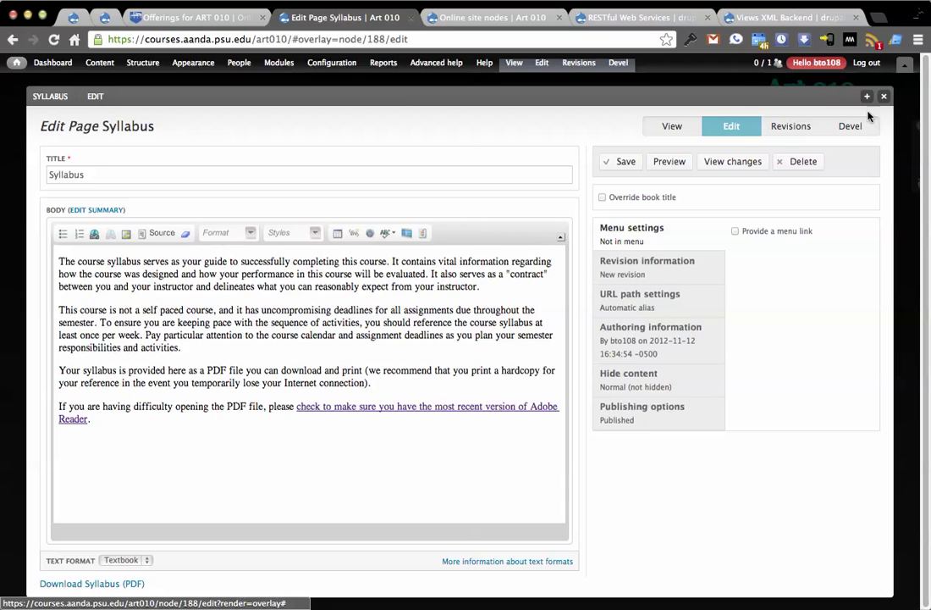
{"action": "left_click", "coordinate": [883, 96]}
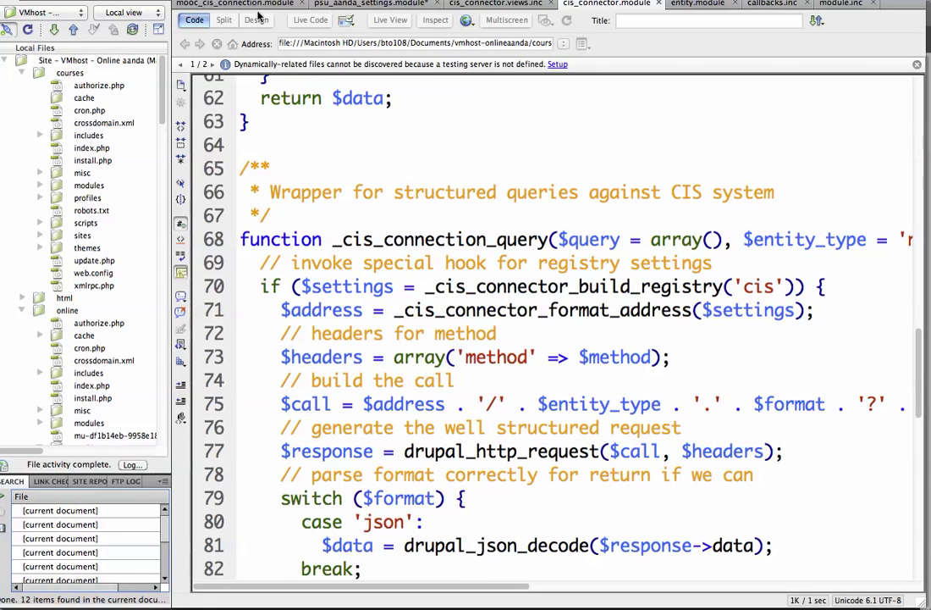
Bring up mooc_cis_connection.module and review the syllabus page check and query on lines 13–14
{"action": "left_click", "coordinate": [263, 5]}
{"action": "scroll", "coordinate": [508, 254], "scroll_direction": "down", "scroll_amount": 5}
{"action": "scroll", "coordinate": [577, 210], "scroll_direction": "up", "scroll_amount": 3}
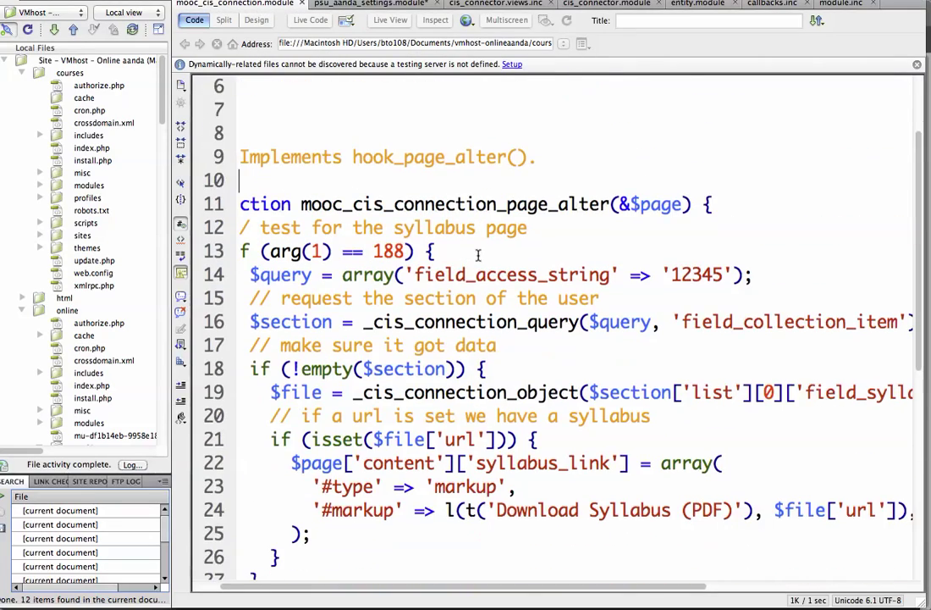
{"action": "scroll", "coordinate": [479, 256], "scroll_direction": "up", "scroll_amount": 1}
{"action": "scroll", "coordinate": [478, 256], "scroll_direction": "down", "scroll_amount": 3}
{"action": "scroll", "coordinate": [478, 259], "scroll_direction": "up", "scroll_amount": 5}
{"action": "scroll", "coordinate": [477, 268], "scroll_direction": "left", "scroll_amount": 2}
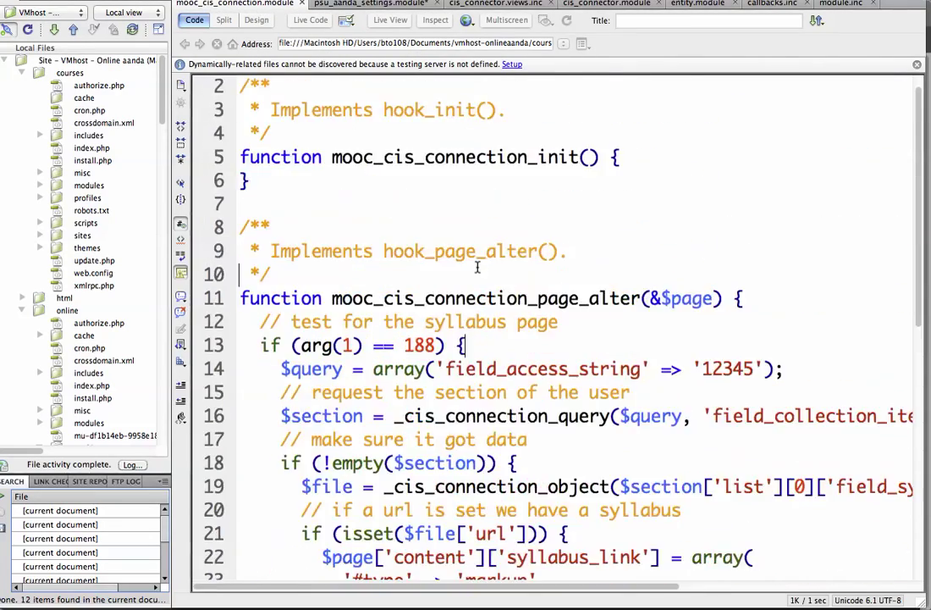
{"action": "scroll", "coordinate": [478, 264], "scroll_direction": "down", "scroll_amount": 4}
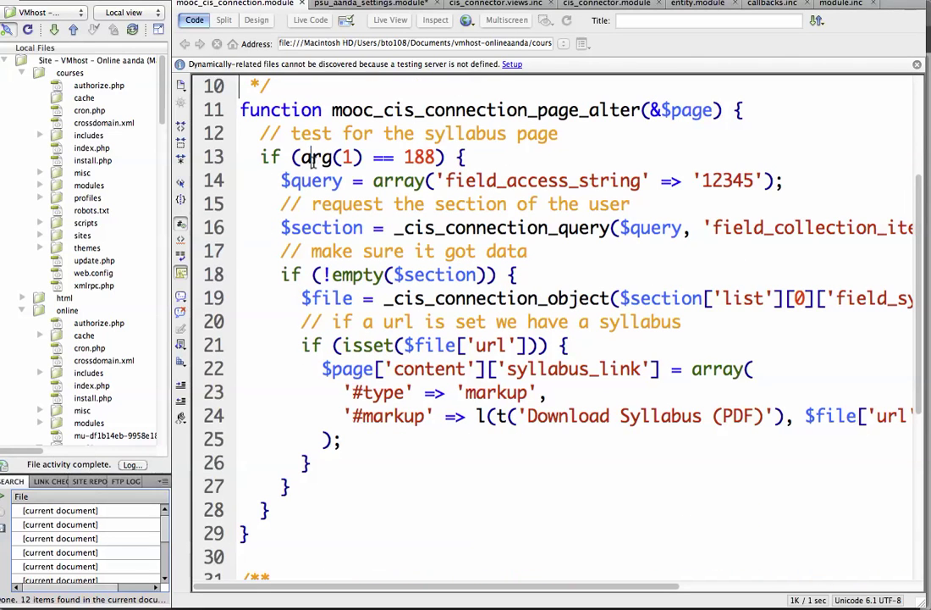
{"action": "left_click_drag", "start_coordinate": [303, 160], "coordinate": [437, 161]}
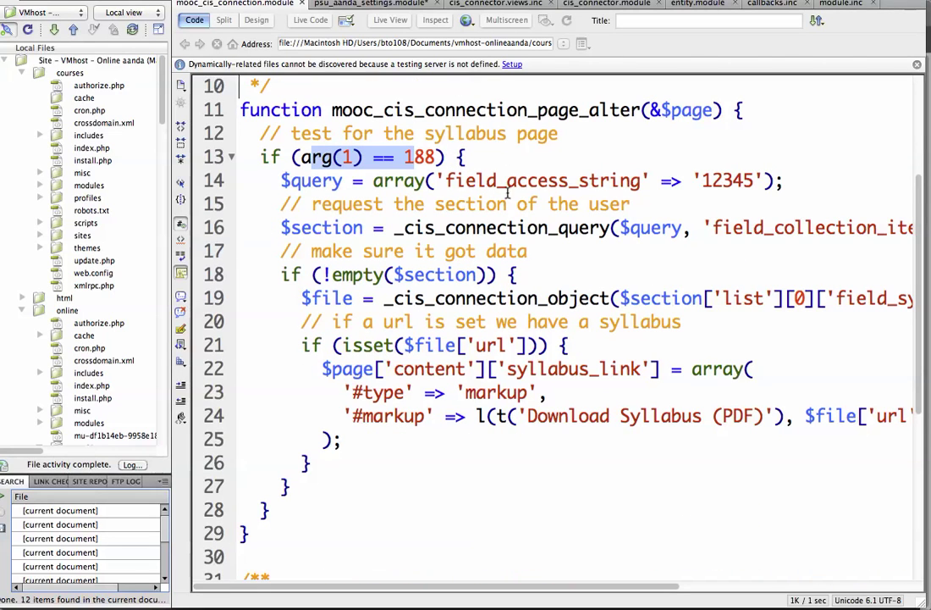
{"action": "left_click", "coordinate": [443, 185]}
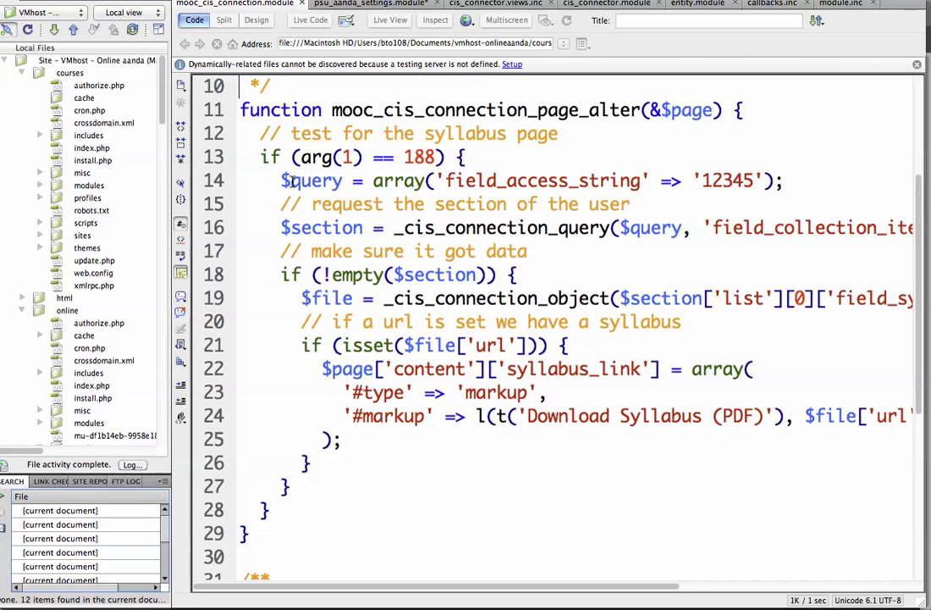
{"action": "left_click_drag", "start_coordinate": [288, 182], "coordinate": [766, 181]}
{"action": "left_click", "coordinate": [785, 179]}
{"action": "left_click_drag", "start_coordinate": [604, 587], "coordinate": [638, 588]}
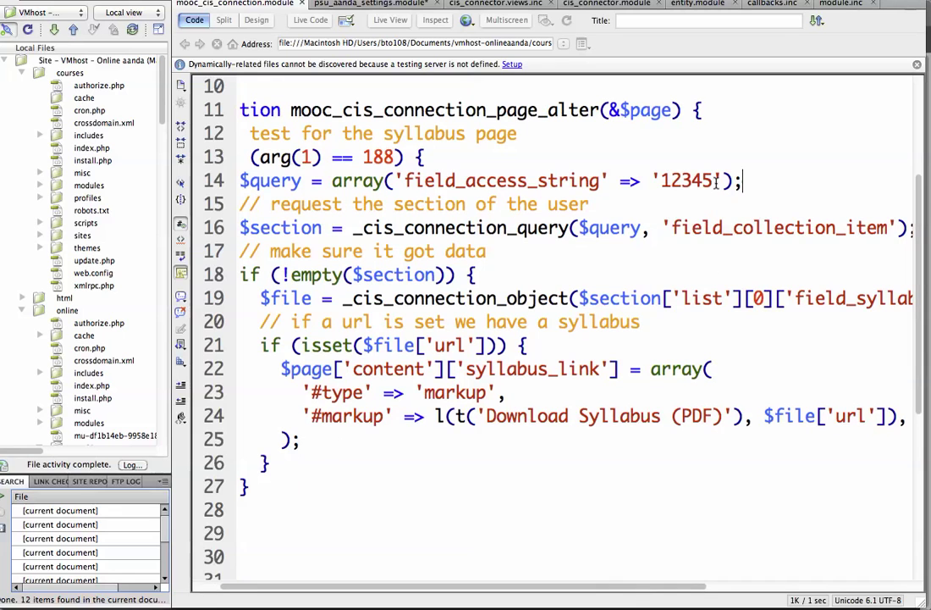
Replace the hard-coded '12345' access string on line 14 with $user->field_my_section
{"action": "double_click", "coordinate": [684, 181]}
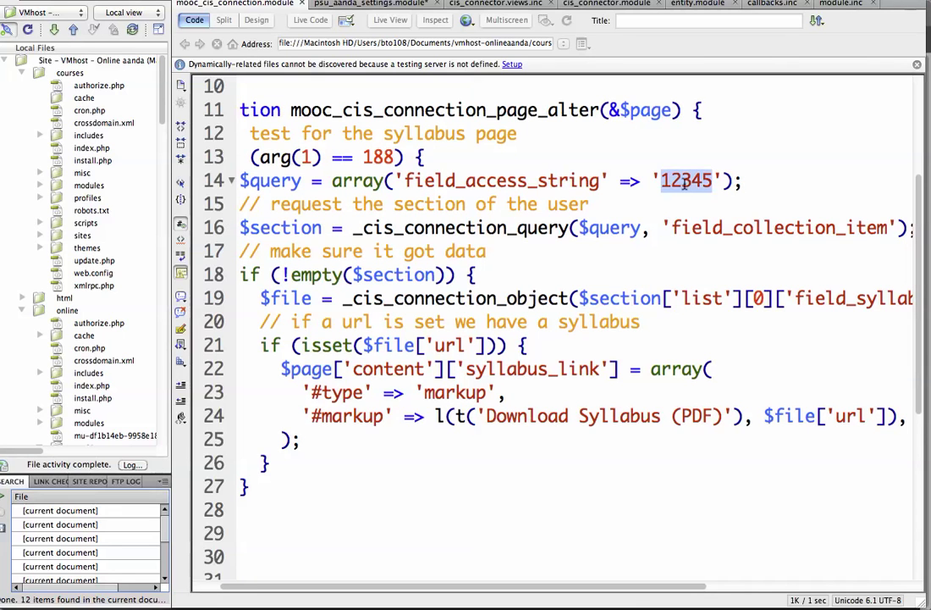
{"action": "left_click", "coordinate": [689, 181]}
{"action": "key", "text": "Delete"}
{"action": "key", "text": "Delete"}
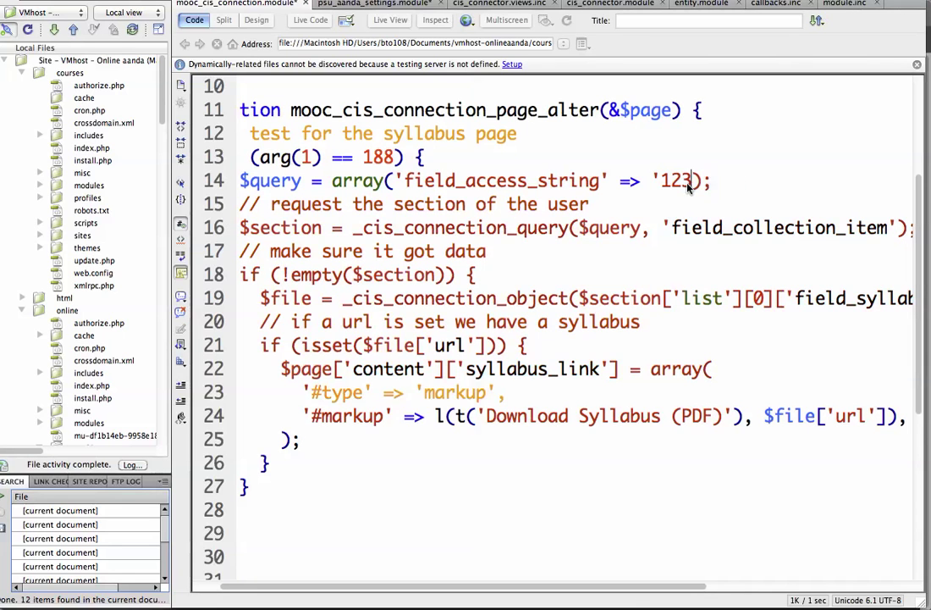
{"action": "key", "text": "BackSpace"}
{"action": "key", "text": "BackSpace"}
{"action": "key", "text": "BackSpace"}
{"action": "key", "text": "BackSpace"}
{"action": "key", "text": "Delete"}
{"action": "type", "text": "$us"}
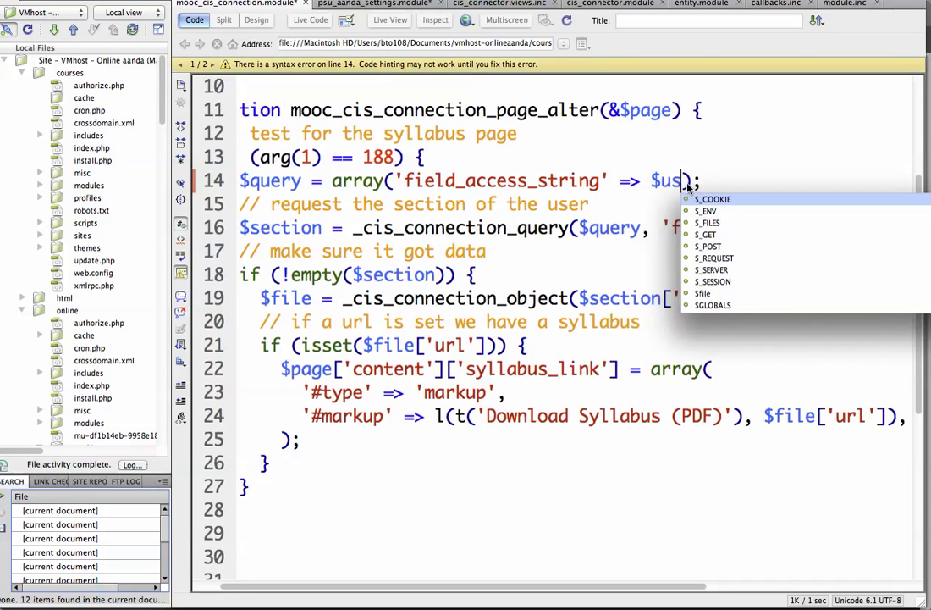
{"action": "type", "text": "er->"}
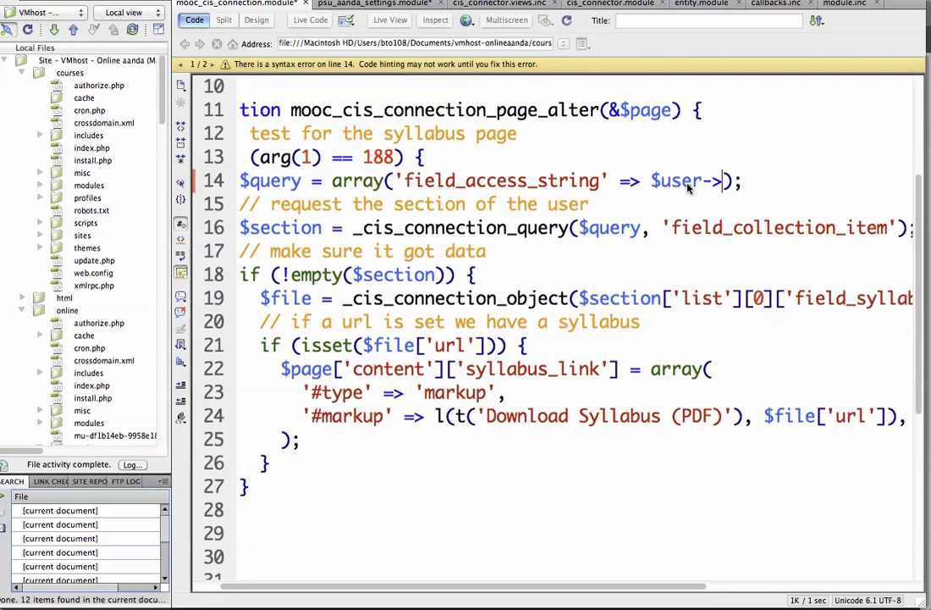
{"action": "type", "text": "fi"}
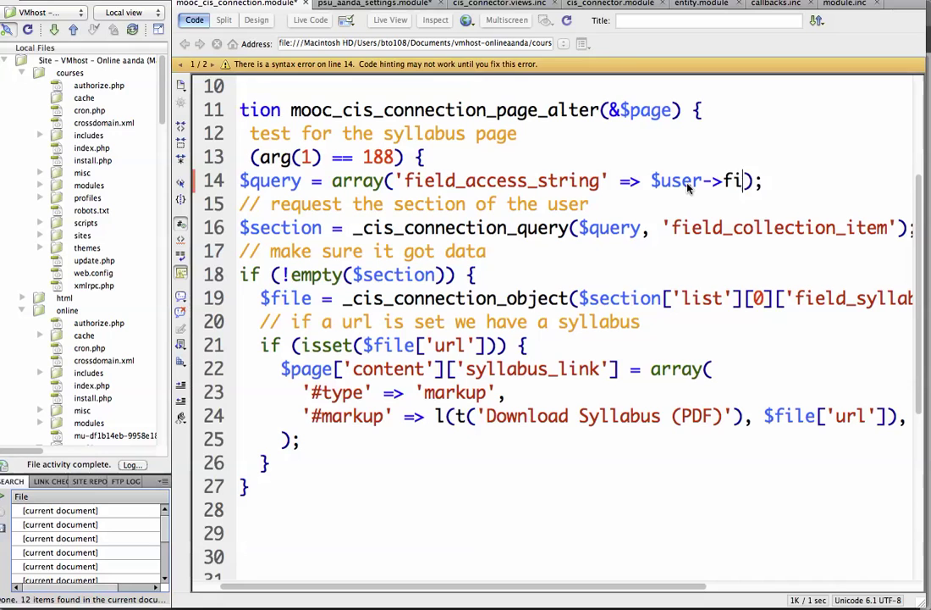
{"action": "type", "text": "eld_my_secti"}
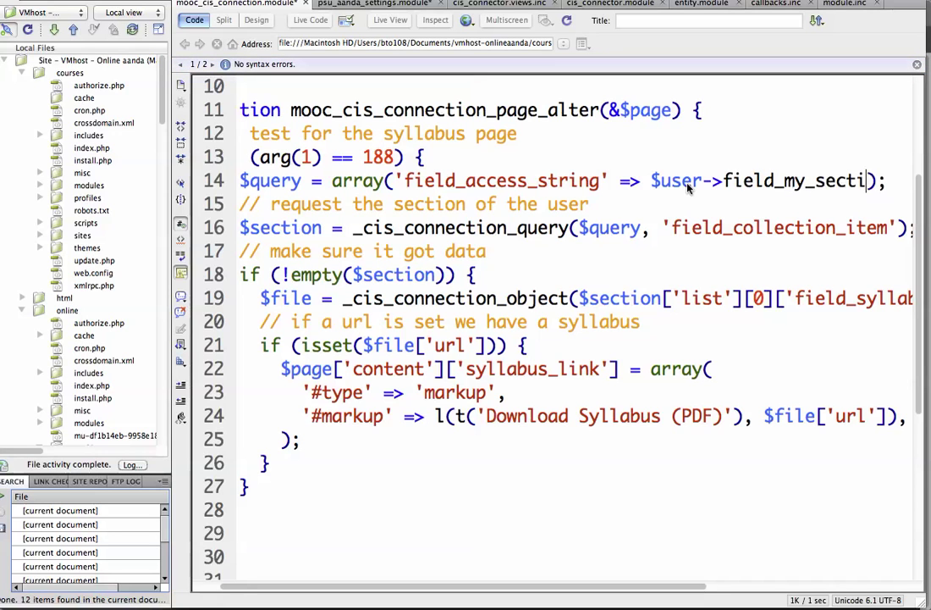
{"action": "type", "text": "on"}
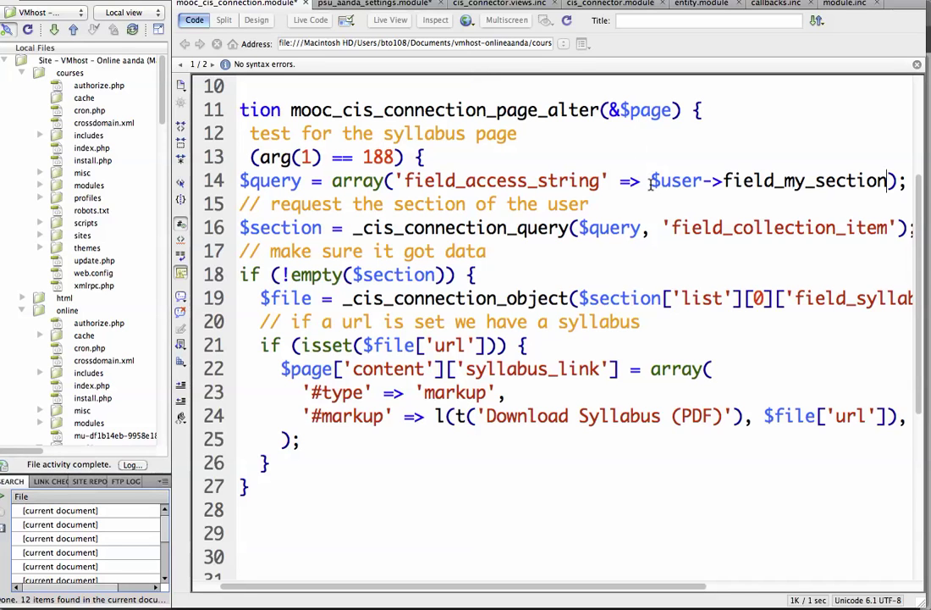
{"action": "left_click_drag", "start_coordinate": [650, 184], "coordinate": [887, 181]}
Replace $user->field_my_section on line 14 with the fixed string '12345'
{"action": "key", "text": "BackSpace"}
{"action": "type", "text": "'12345'"}
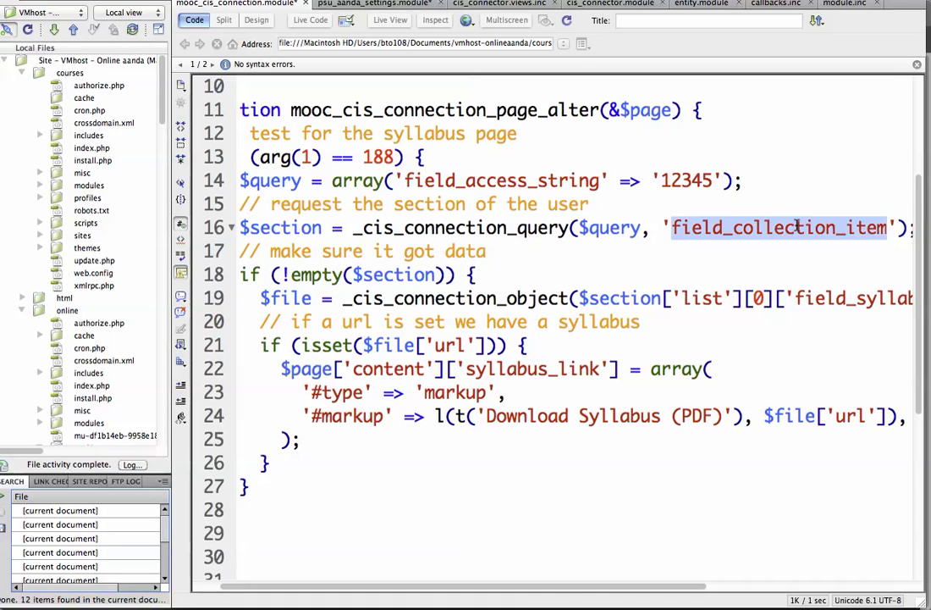
{"action": "left_click", "coordinate": [641, 227]}
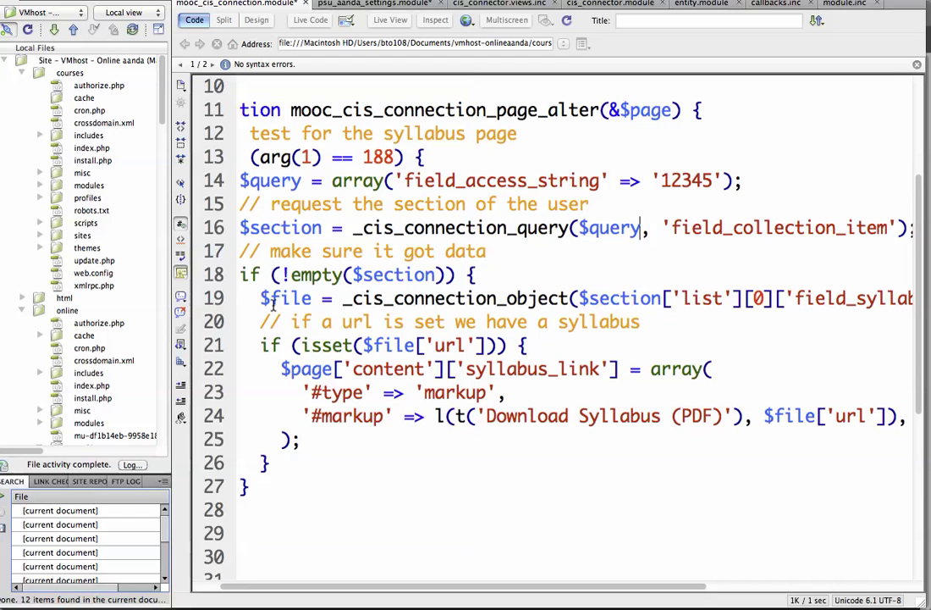
Review the syllabus file lookup code on lines 19–24, then return to the browser's Syllabus page
{"action": "left_click_drag", "start_coordinate": [263, 300], "coordinate": [631, 300]}
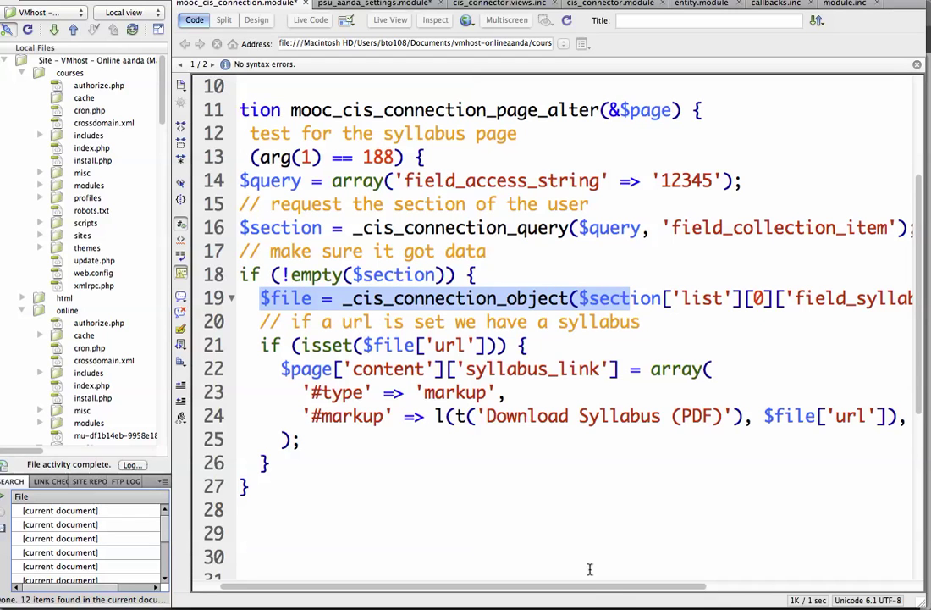
{"action": "scroll", "coordinate": [514, 511], "scroll_direction": "right", "scroll_amount": 10}
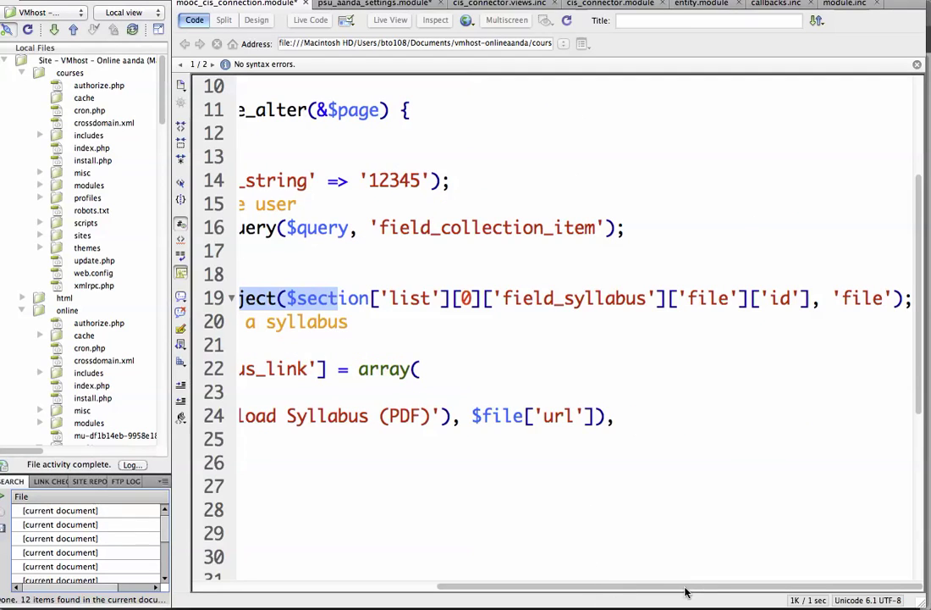
{"action": "left_click_drag", "start_coordinate": [679, 590], "coordinate": [430, 598]}
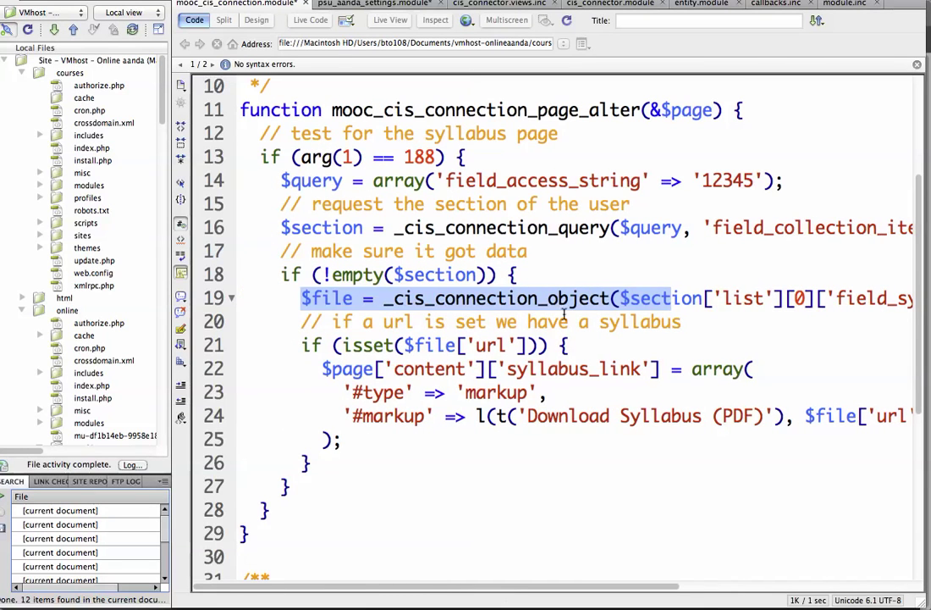
{"action": "left_click", "coordinate": [660, 285]}
{"action": "double_click", "coordinate": [311, 346]}
{"action": "key", "text": "End"}
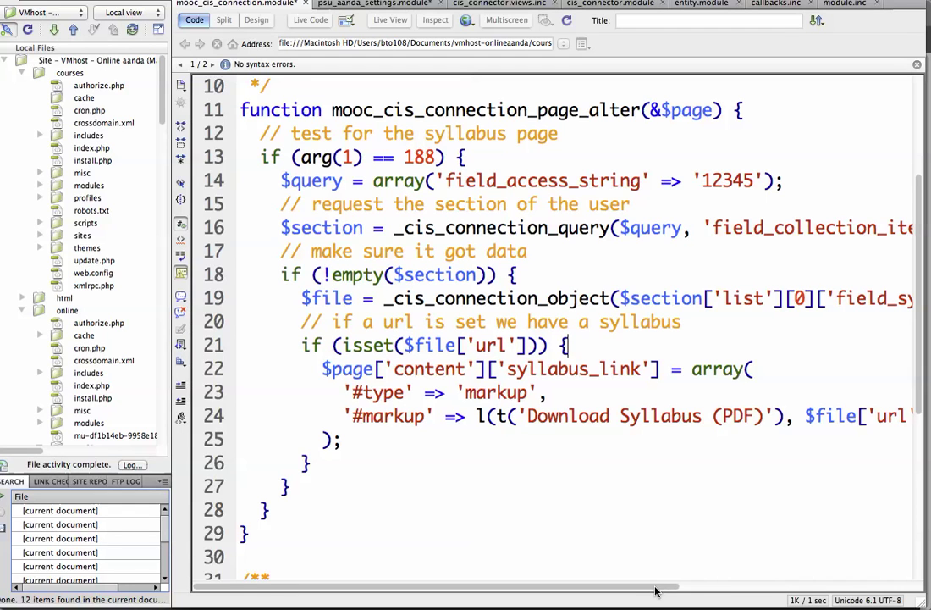
{"action": "scroll", "coordinate": [769, 416], "scroll_direction": "right", "scroll_amount": 5}
{"action": "left_click_drag", "start_coordinate": [682, 415], "coordinate": [793, 416]}
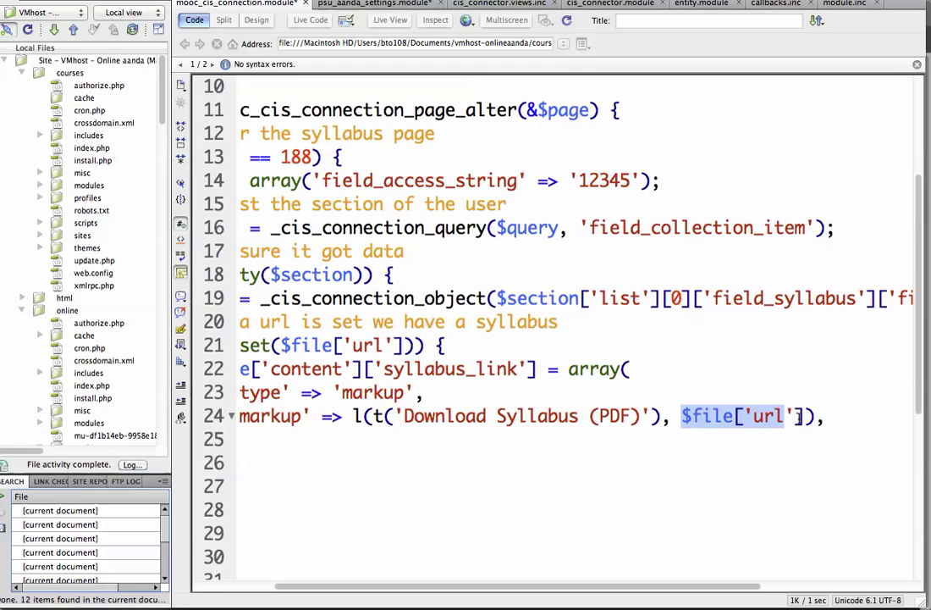
{"action": "left_click", "coordinate": [795, 416]}
{"action": "left_click_drag", "start_coordinate": [690, 588], "coordinate": [548, 535]}
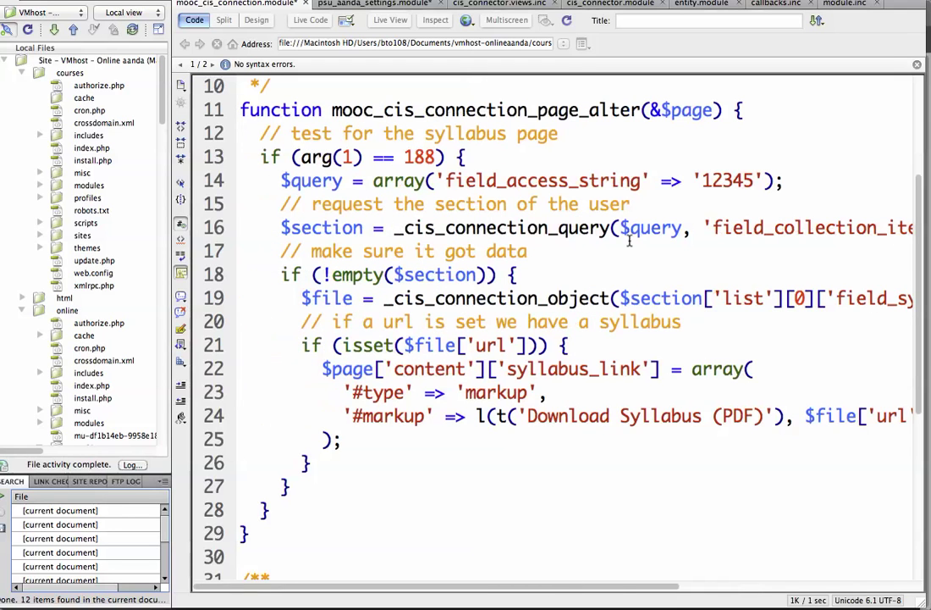
{"action": "double_click", "coordinate": [721, 183]}
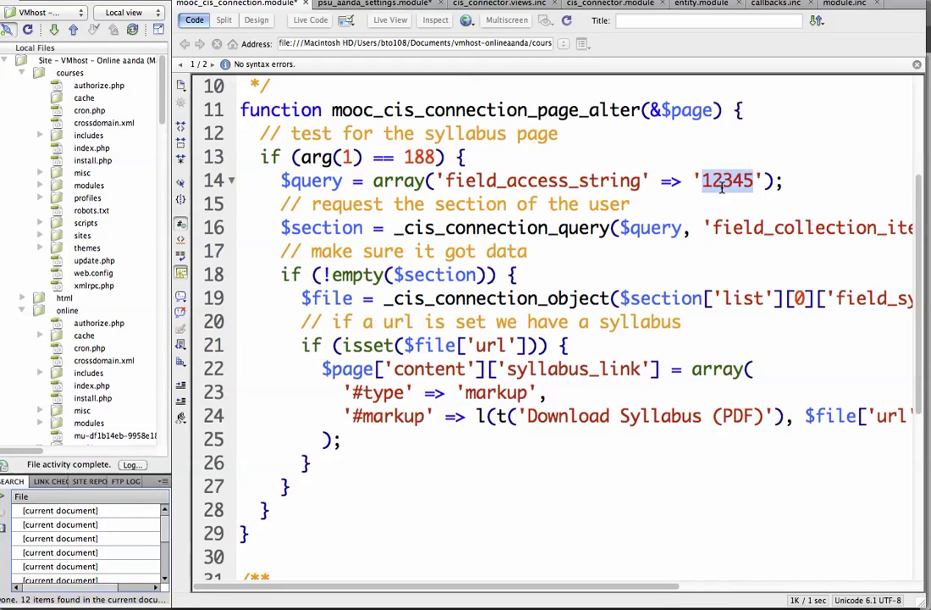
{"action": "left_click", "coordinate": [663, 208]}
{"action": "key", "text": "super+Tab"}
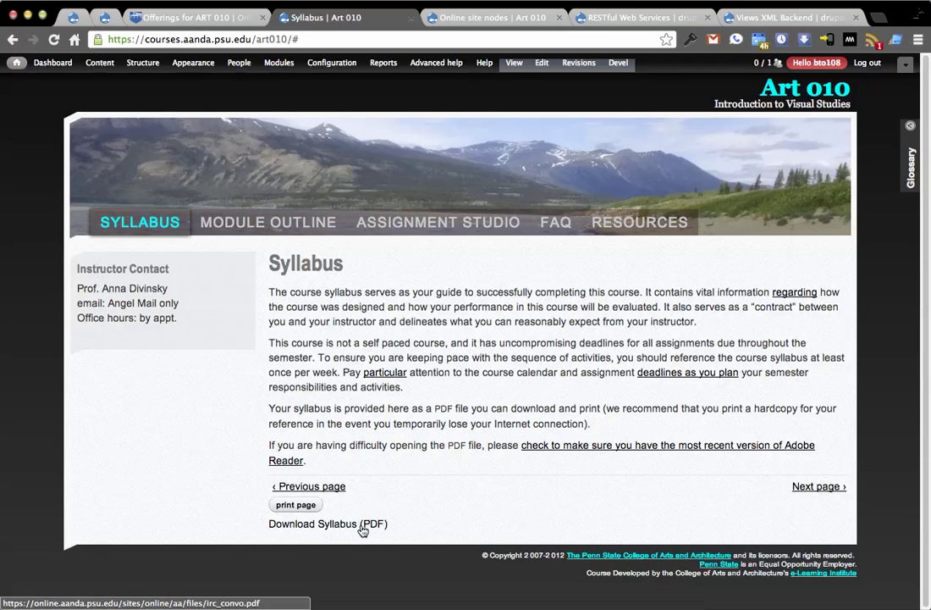
Shorten the Spring 2012-13 section's access string to 1234, save, and view the Syllabus page
{"action": "left_click", "coordinate": [225, 24]}
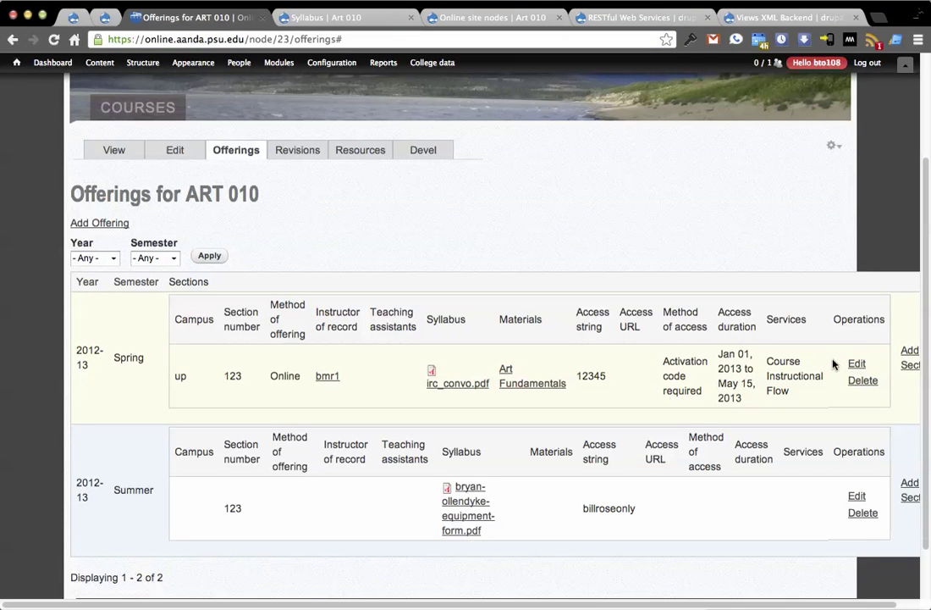
{"action": "left_click", "coordinate": [856, 365]}
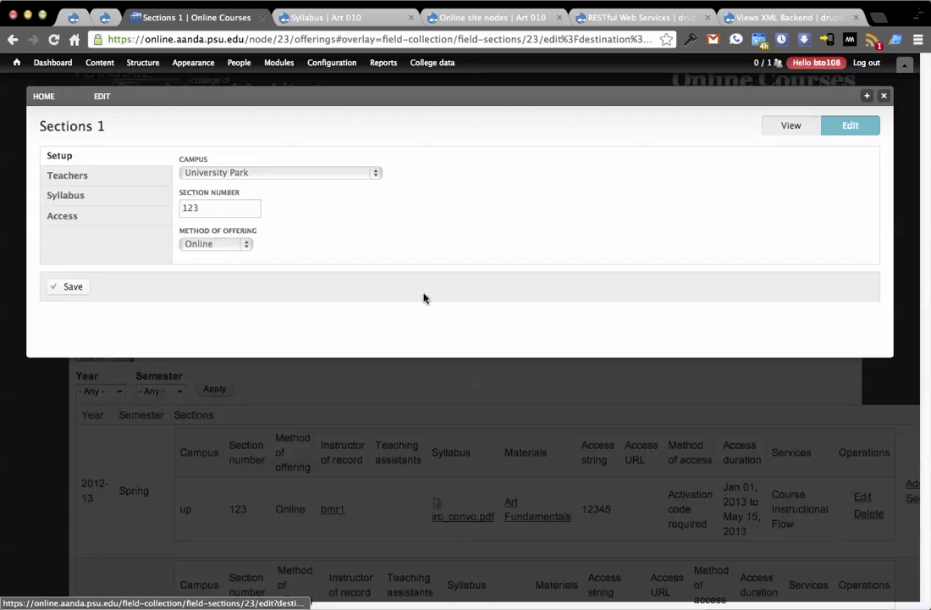
{"action": "left_click", "coordinate": [108, 215]}
{"action": "left_click", "coordinate": [245, 322]}
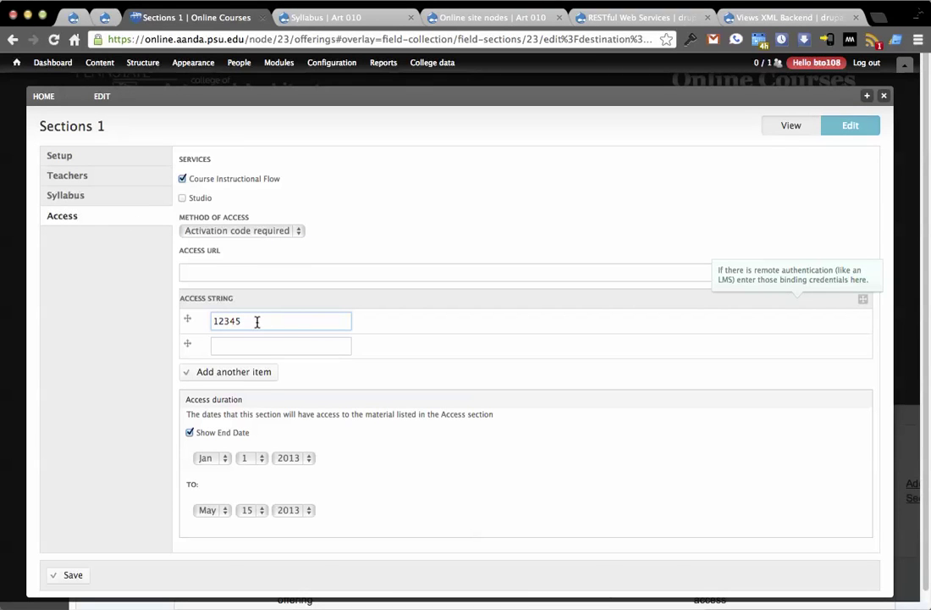
{"action": "left_click", "coordinate": [70, 574]}
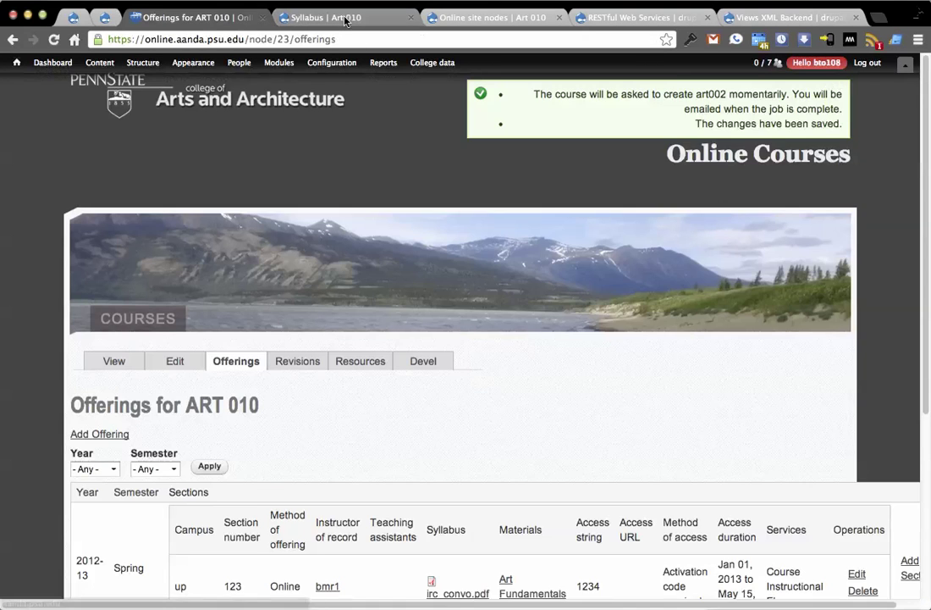
{"action": "key", "text": "ctrl+Tab"}
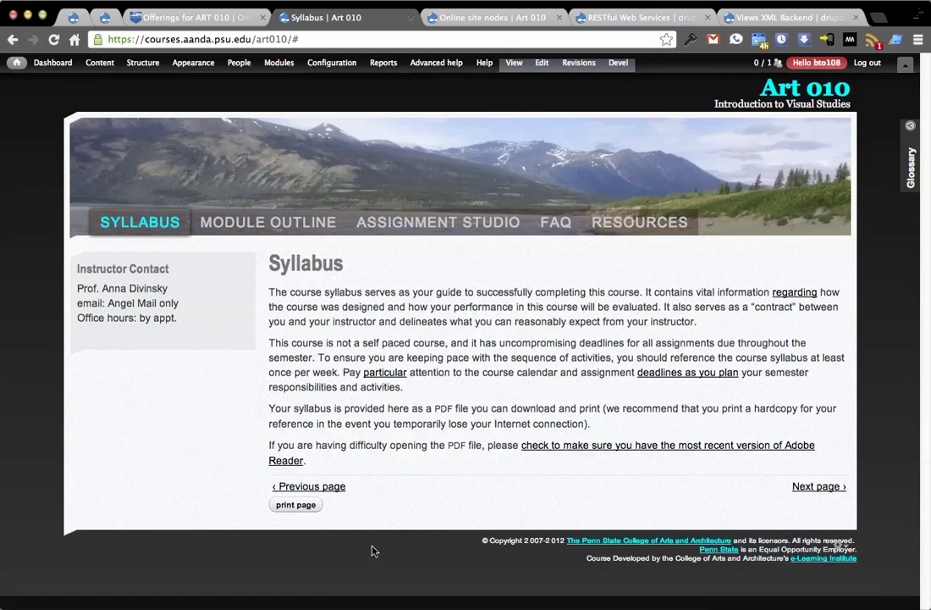
{"action": "left_click", "coordinate": [212, 17]}
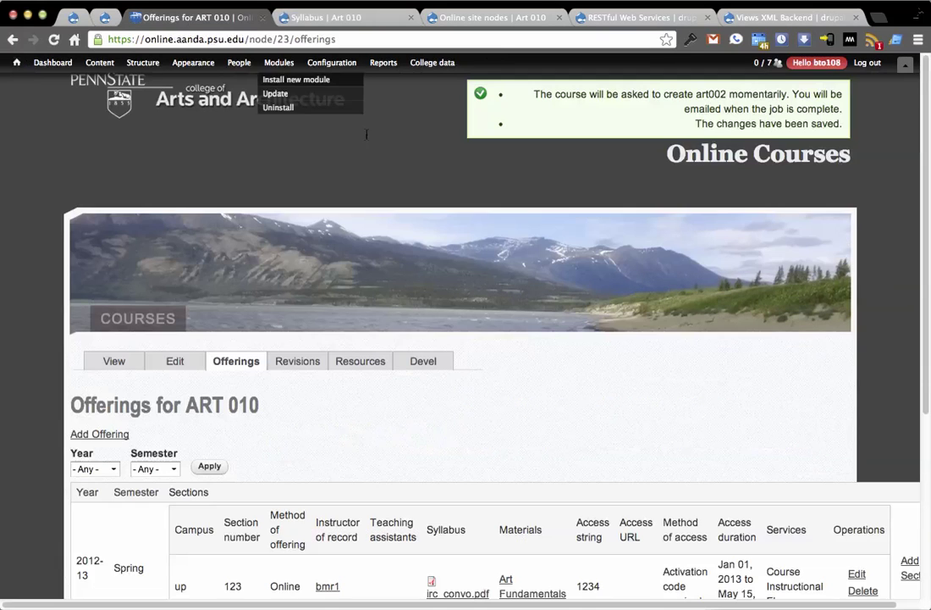
{"action": "left_click", "coordinate": [857, 575]}
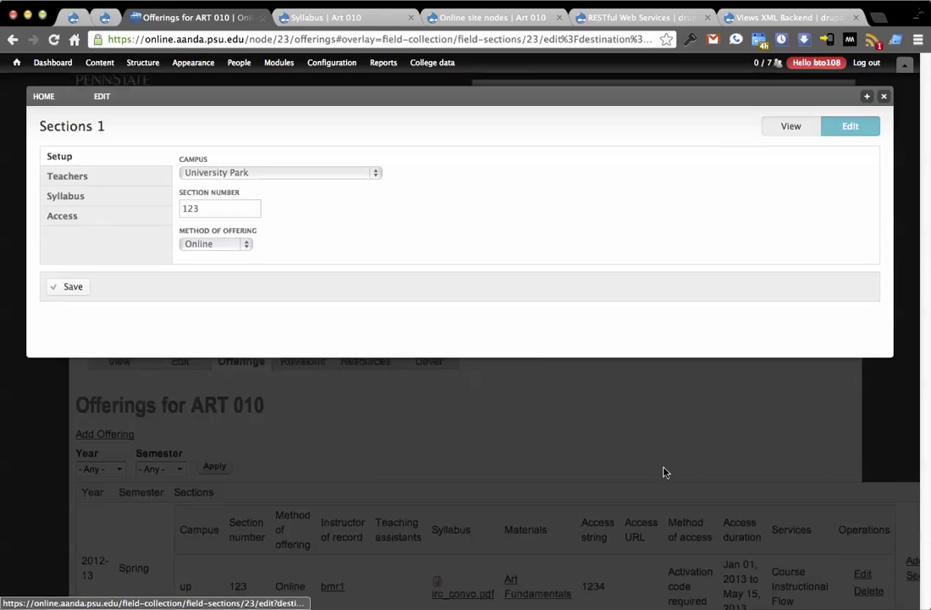
{"action": "left_click", "coordinate": [140, 219]}
{"action": "left_click", "coordinate": [265, 316]}
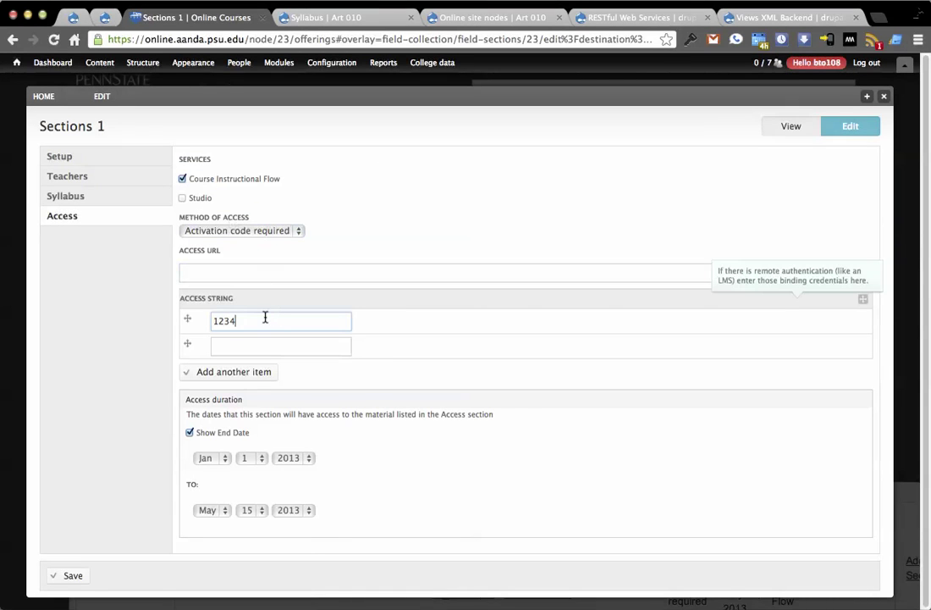
{"action": "type", "text": "5"}
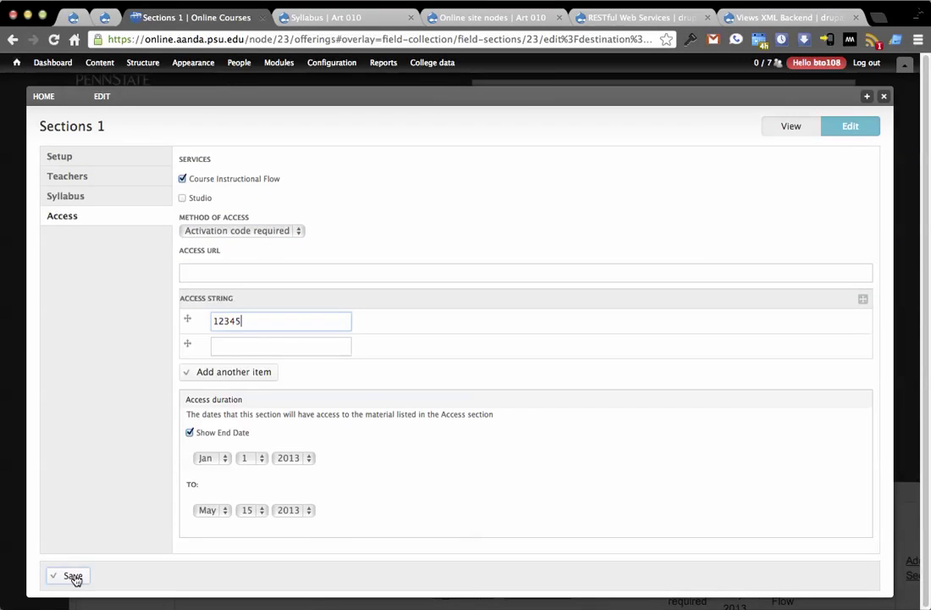
{"action": "left_click", "coordinate": [73, 575]}
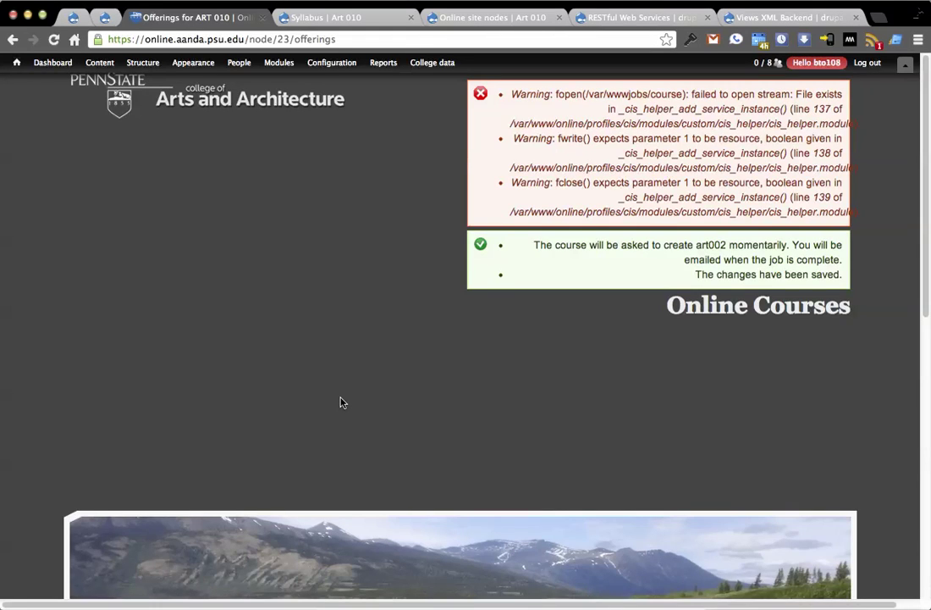
{"action": "scroll", "coordinate": [465, 379], "scroll_direction": "down", "scroll_amount": 10}
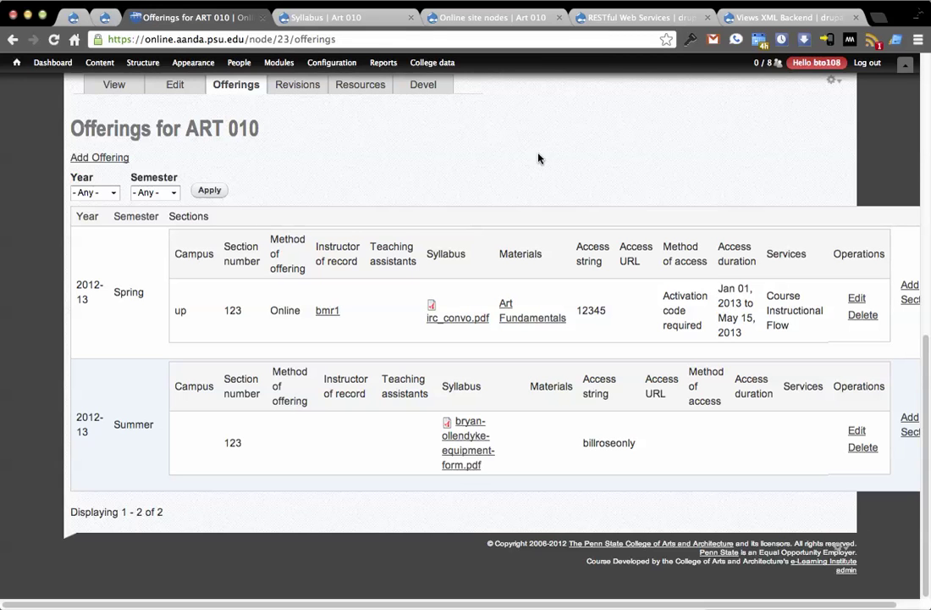
Reload the Syllabus page to confirm the PDF link, then enter a field_collection_item.xml? address from Offerings
{"action": "left_click", "coordinate": [338, 17]}
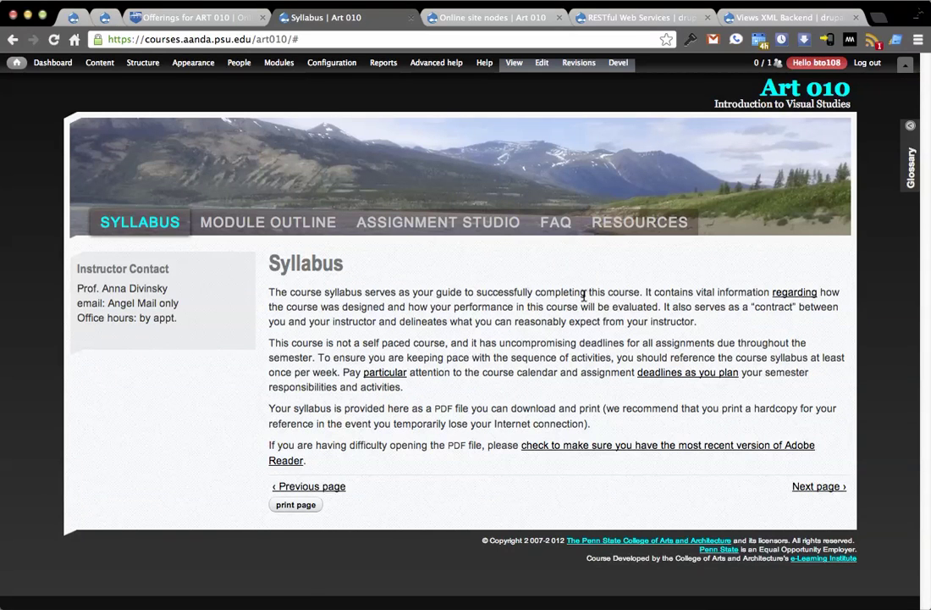
{"action": "key", "text": "super+r"}
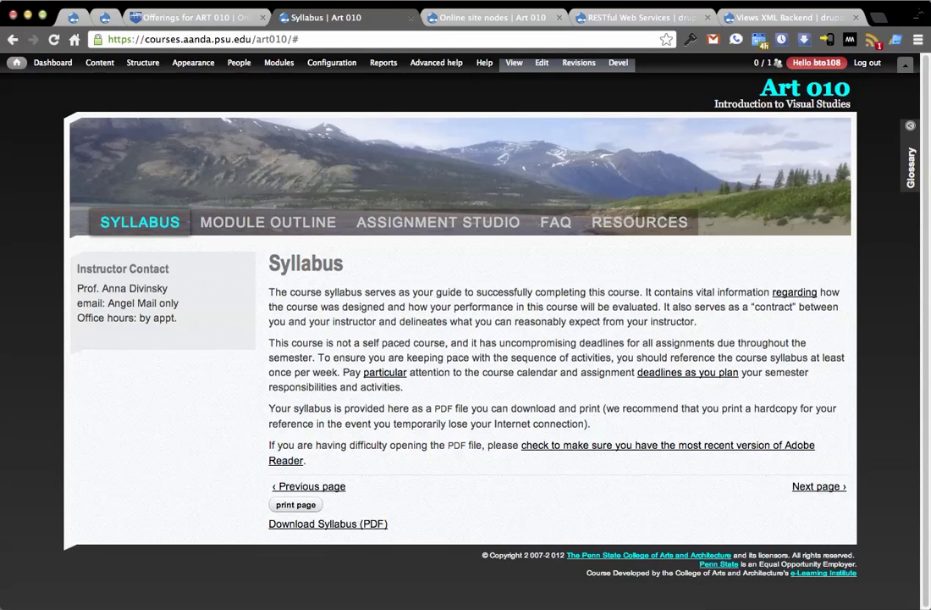
{"action": "left_click", "coordinate": [197, 17]}
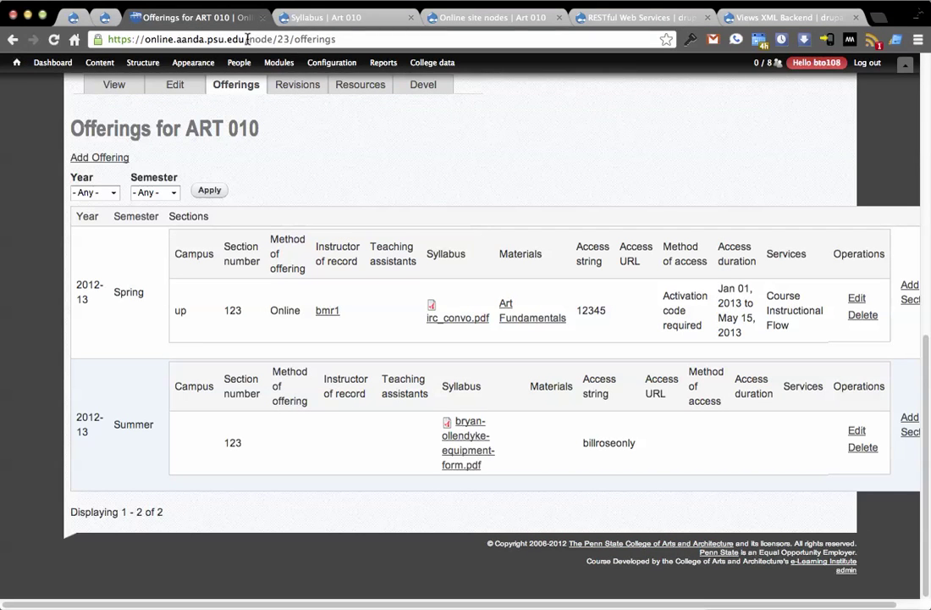
{"action": "left_click_drag", "start_coordinate": [247, 38], "coordinate": [364, 40]}
{"action": "type", "text": "field"}
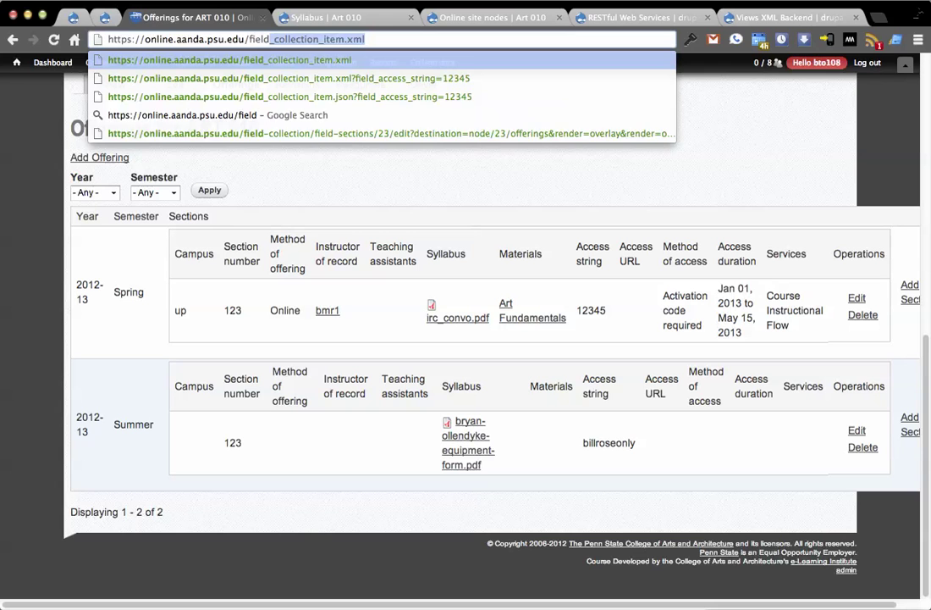
{"action": "type", "text": "_collection_item.xml?"}
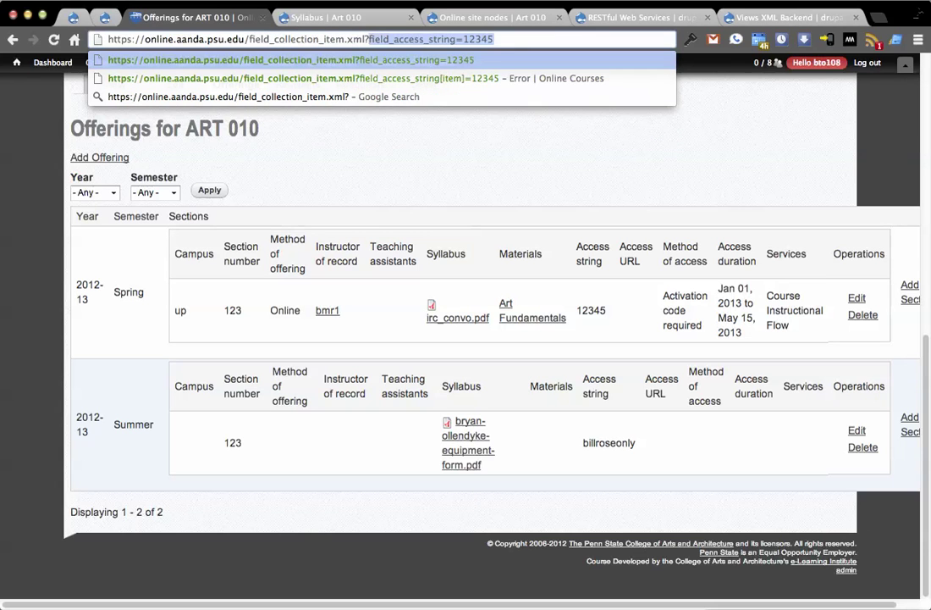
Load the field collection item XML for access string 12345, then go to the Permissions page
{"action": "key", "text": "Return"}
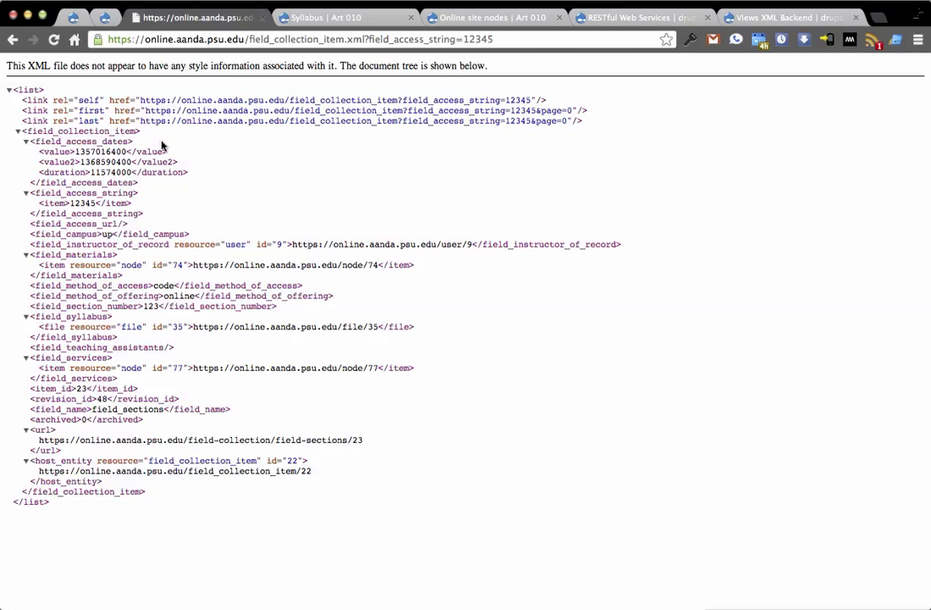
{"action": "key", "text": "BackSpace"}
{"action": "mouse_move", "coordinate": [240, 64]}
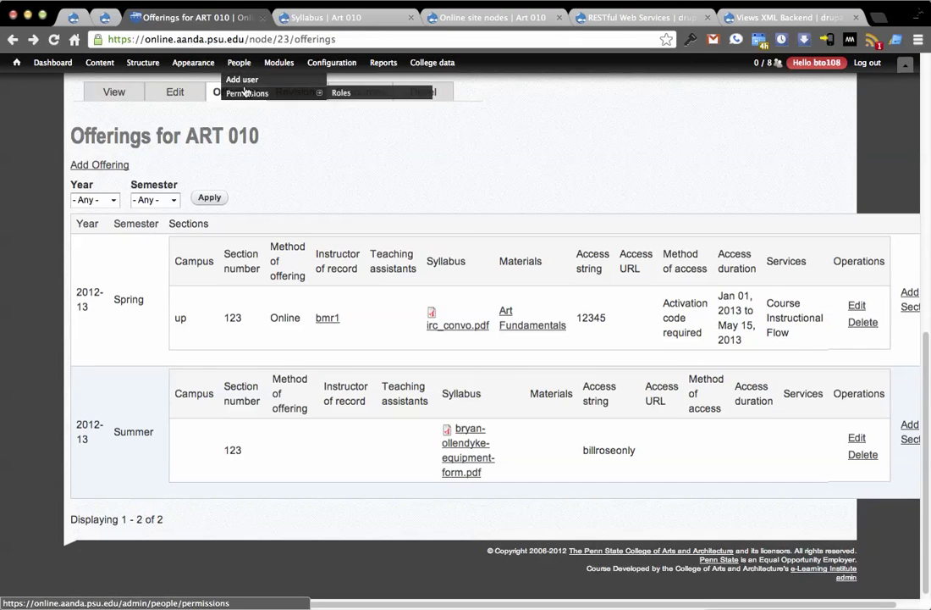
{"action": "left_click", "coordinate": [246, 92]}
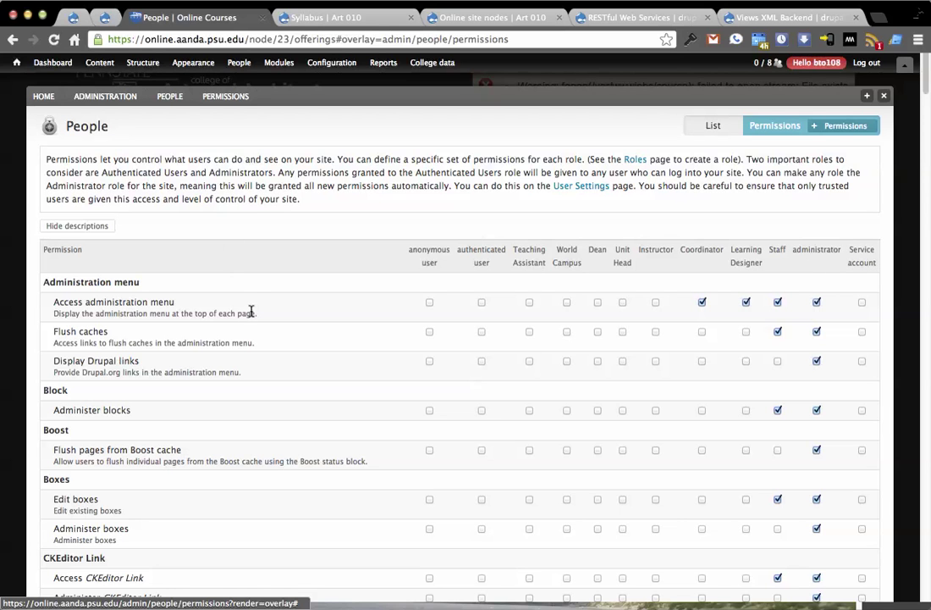
Search permissions for 'rest' to review RESTful web services access, then return to Syllabus | Art 010
{"action": "key", "text": "ctrl+f"}
{"action": "type", "text": "rest"}
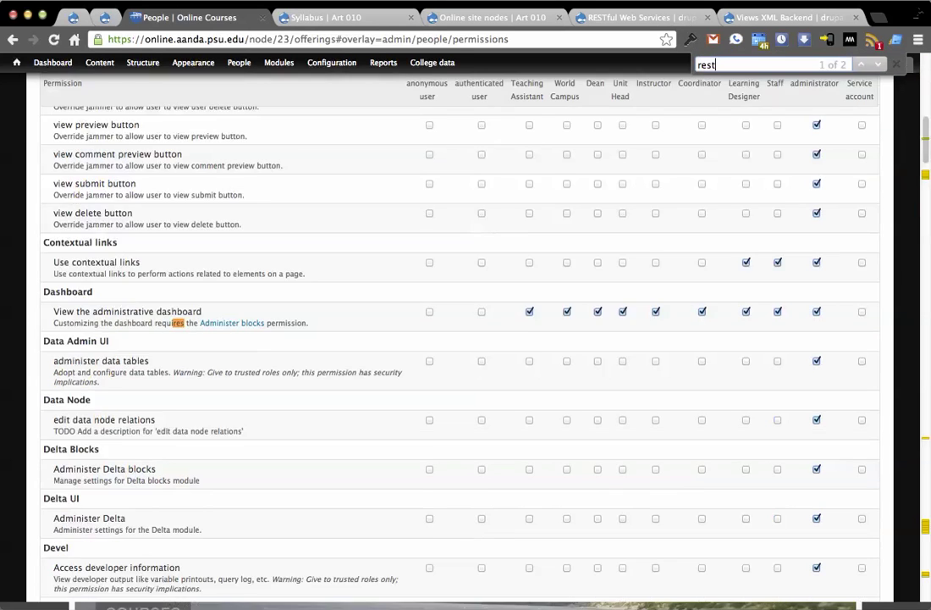
{"action": "scroll", "coordinate": [391, 346], "scroll_direction": "down", "scroll_amount": 15}
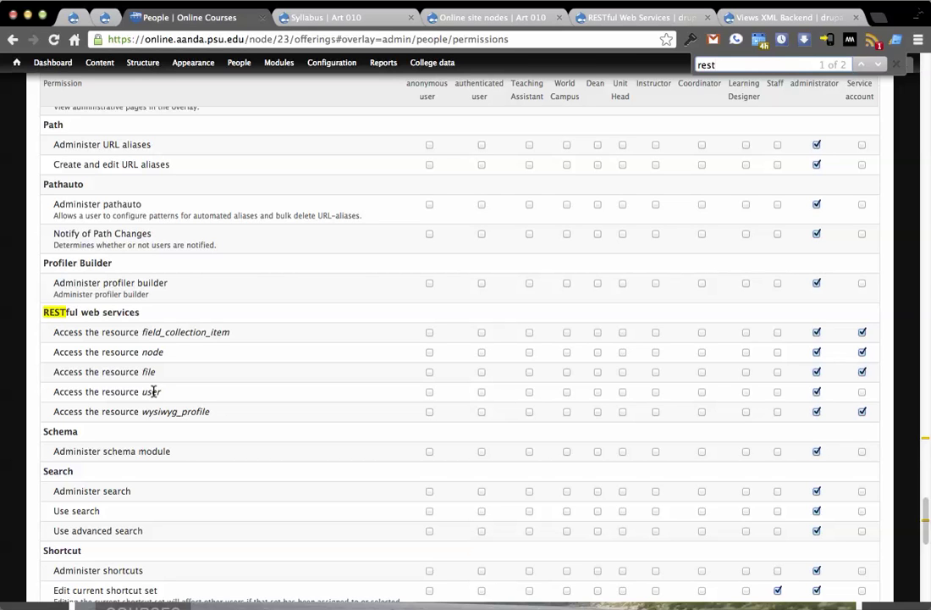
{"action": "left_click", "coordinate": [305, 13]}
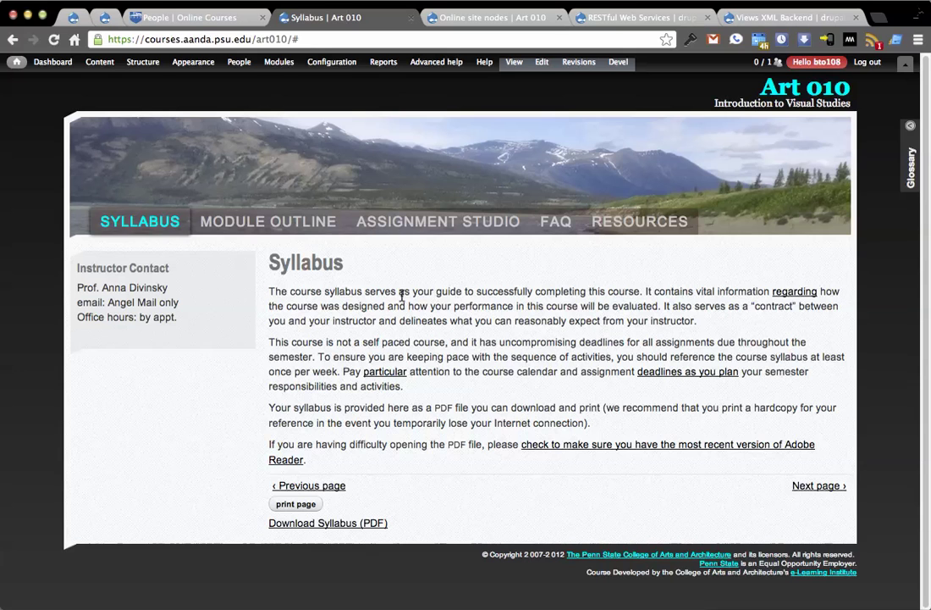
Reload the Online site nodes list without the ?text=2 filter so all items show
{"action": "left_click", "coordinate": [506, 17]}
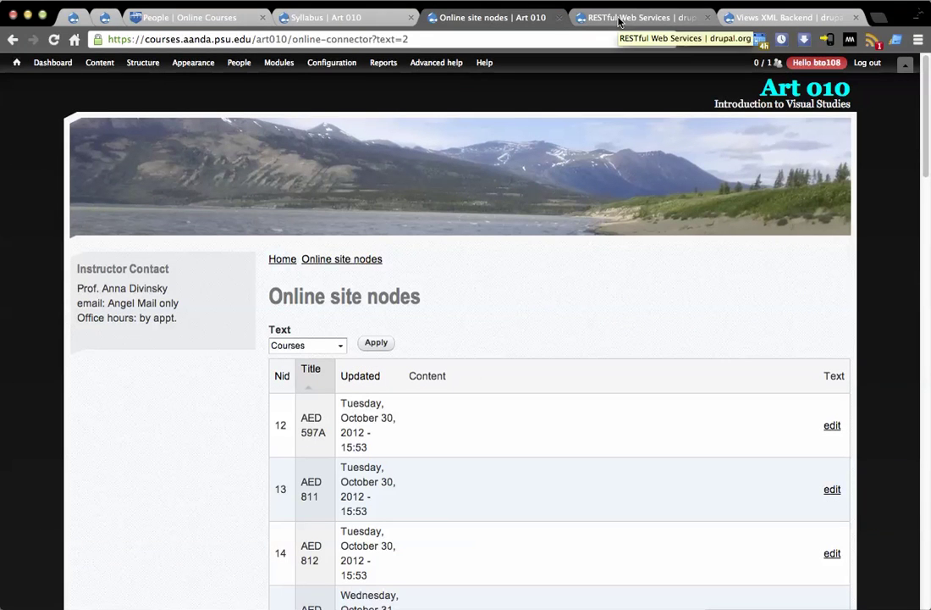
{"action": "left_click_drag", "start_coordinate": [370, 39], "coordinate": [455, 39]}
{"action": "key", "text": "BackSpace"}
{"action": "key", "text": "Return"}
Look over the Views XML Backend project page down to its Downloads section
{"action": "left_click", "coordinate": [764, 18]}
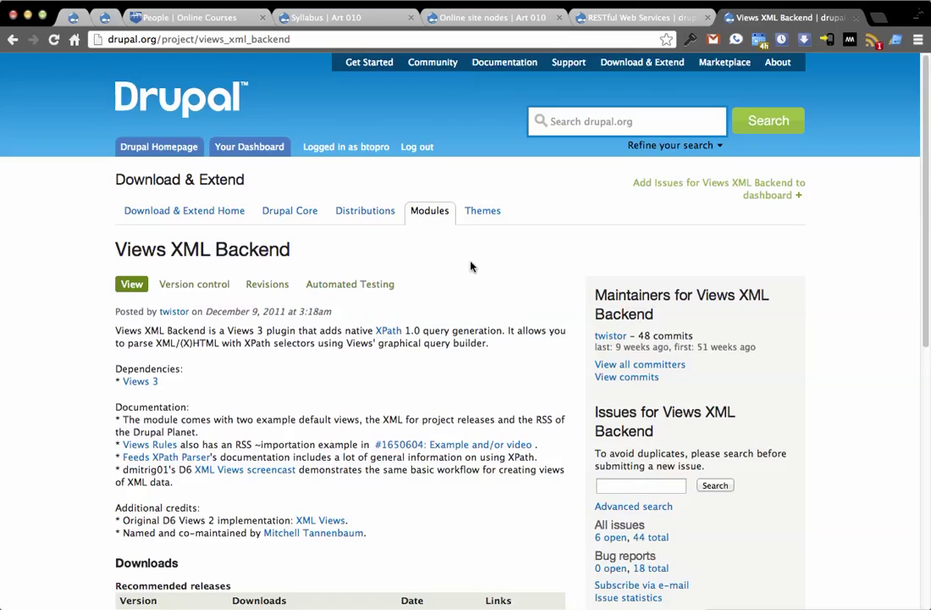
{"action": "scroll", "coordinate": [472, 265], "scroll_direction": "down", "scroll_amount": 3}
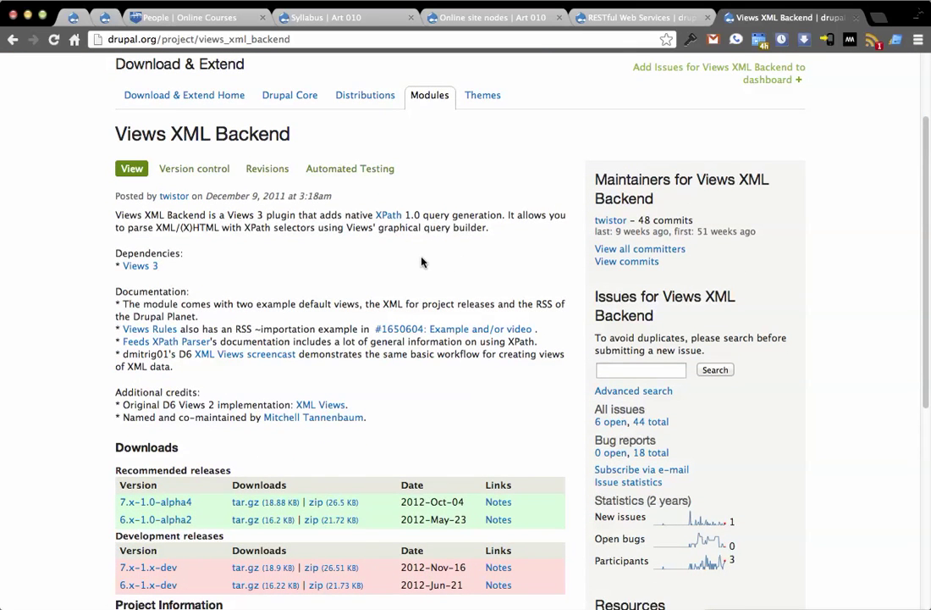
{"action": "scroll", "coordinate": [541, 287], "scroll_direction": "down", "scroll_amount": 3}
{"action": "scroll", "coordinate": [535, 292], "scroll_direction": "up", "scroll_amount": 3}
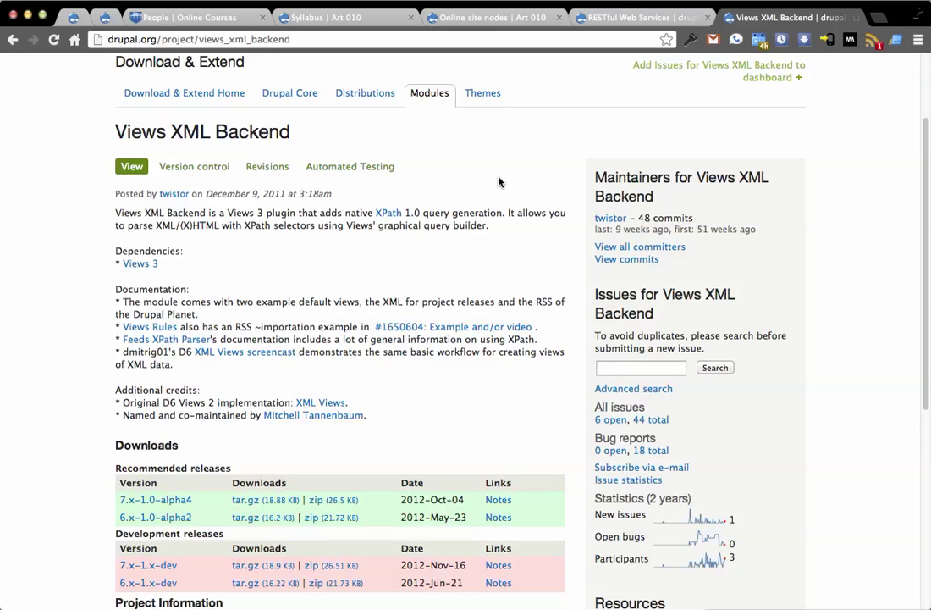
{"action": "left_click", "coordinate": [367, 17]}
Open the CIS connector node (XML) view for editing from Structure > Views
{"action": "left_click", "coordinate": [431, 17]}
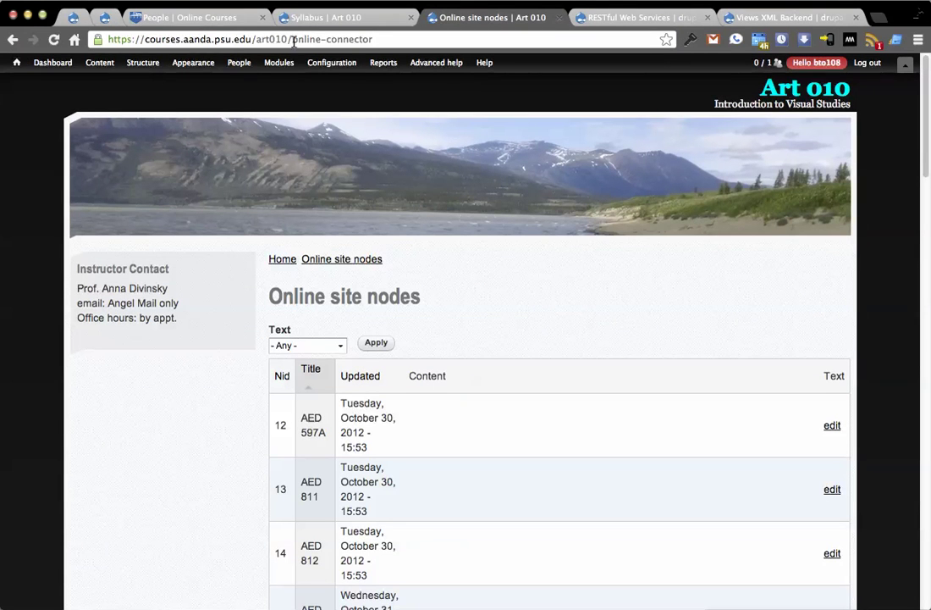
{"action": "left_click", "coordinate": [398, 36]}
{"action": "mouse_move", "coordinate": [144, 62]}
{"action": "mouse_move", "coordinate": [203, 192]}
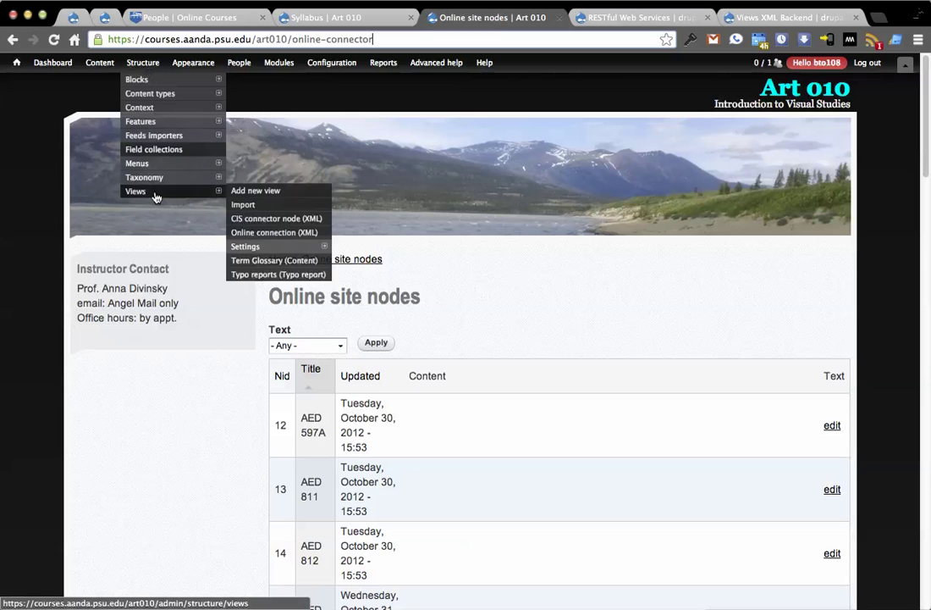
{"action": "left_click", "coordinate": [258, 218]}
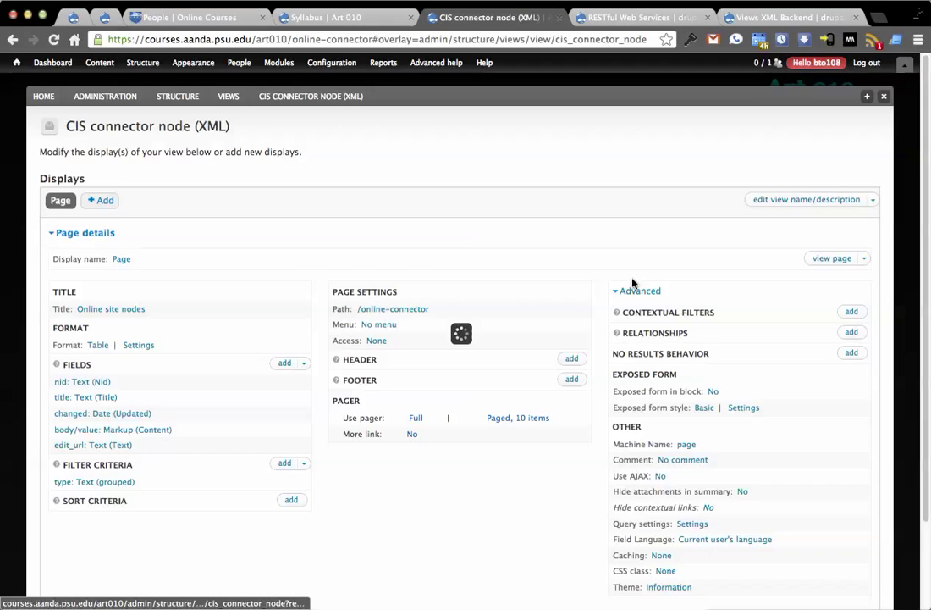
Review the view's query settings, including Row XPath /list/node, and close without changes
{"action": "scroll", "coordinate": [633, 286], "scroll_direction": "down", "scroll_amount": 3}
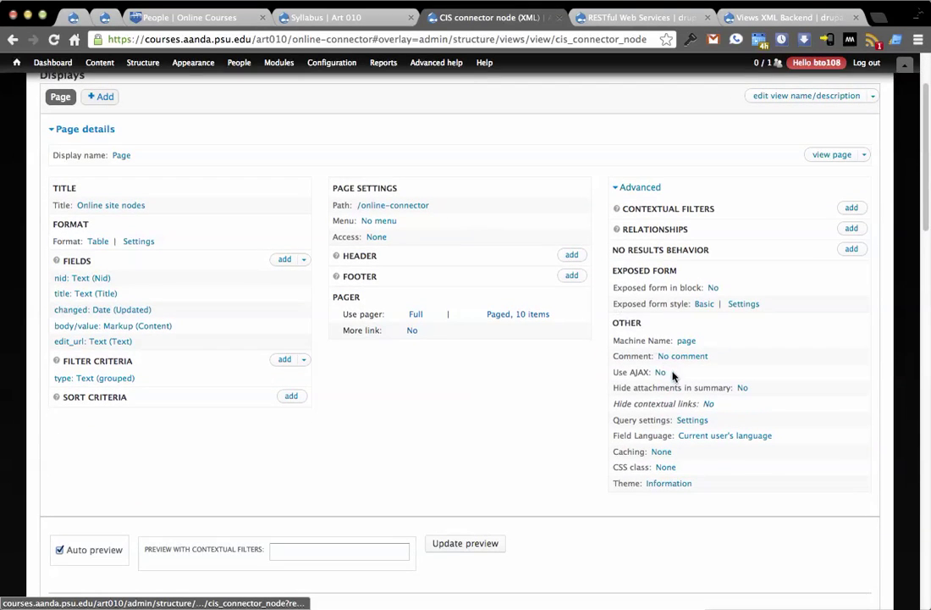
{"action": "left_click", "coordinate": [690, 420]}
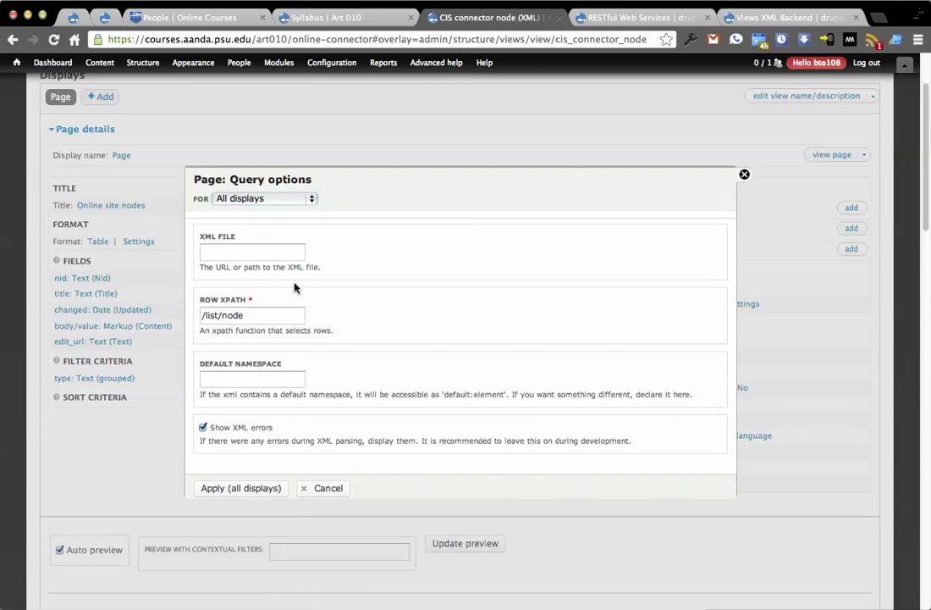
{"action": "left_click", "coordinate": [206, 253]}
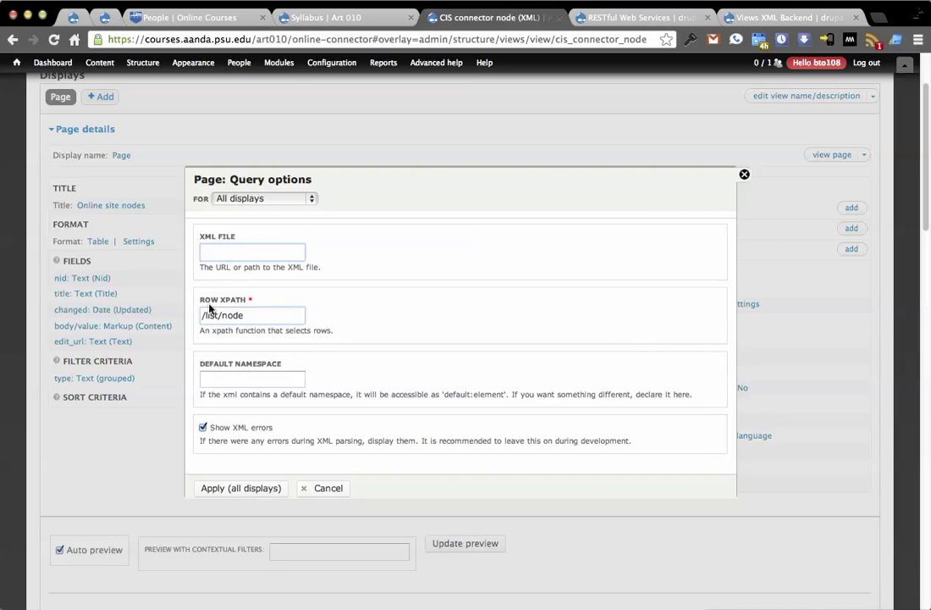
{"action": "mouse_move", "coordinate": [254, 315]}
{"action": "left_mouse_down"}
{"action": "mouse_move", "coordinate": [218, 317]}
{"action": "mouse_move", "coordinate": [254, 315]}
{"action": "left_mouse_up"}
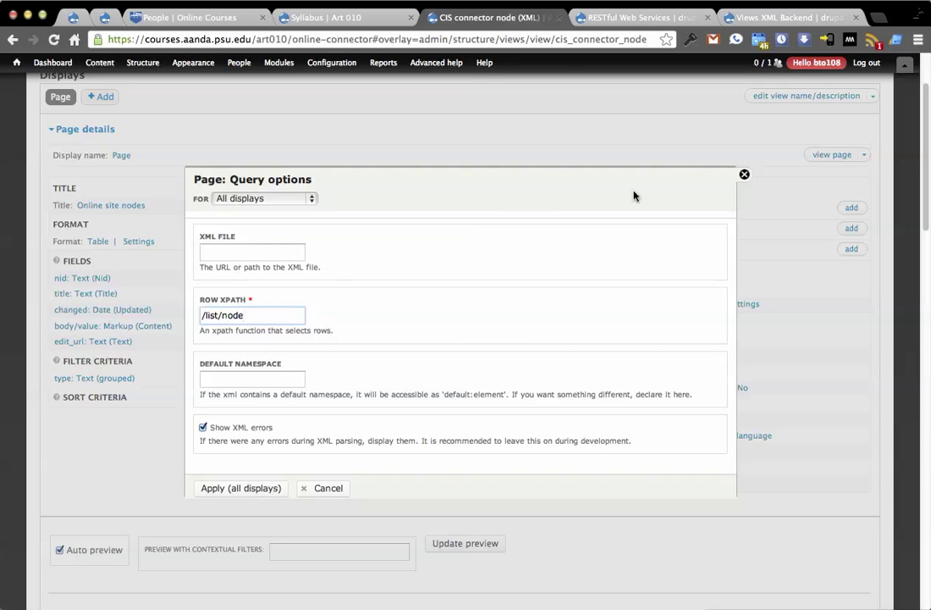
{"action": "left_click", "coordinate": [744, 173]}
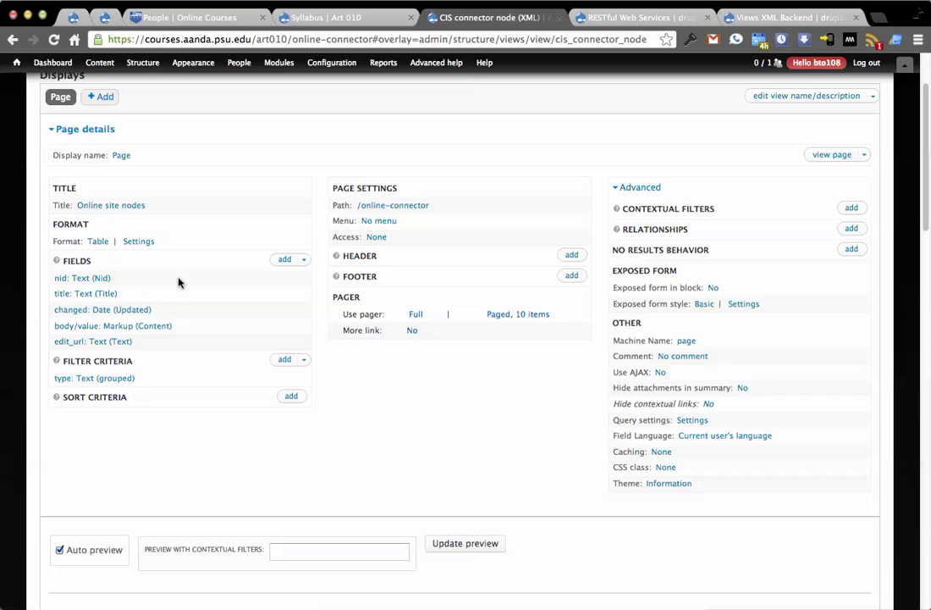
Browse the XML fields available to add, then close the list without adding any
{"action": "left_click", "coordinate": [281, 260]}
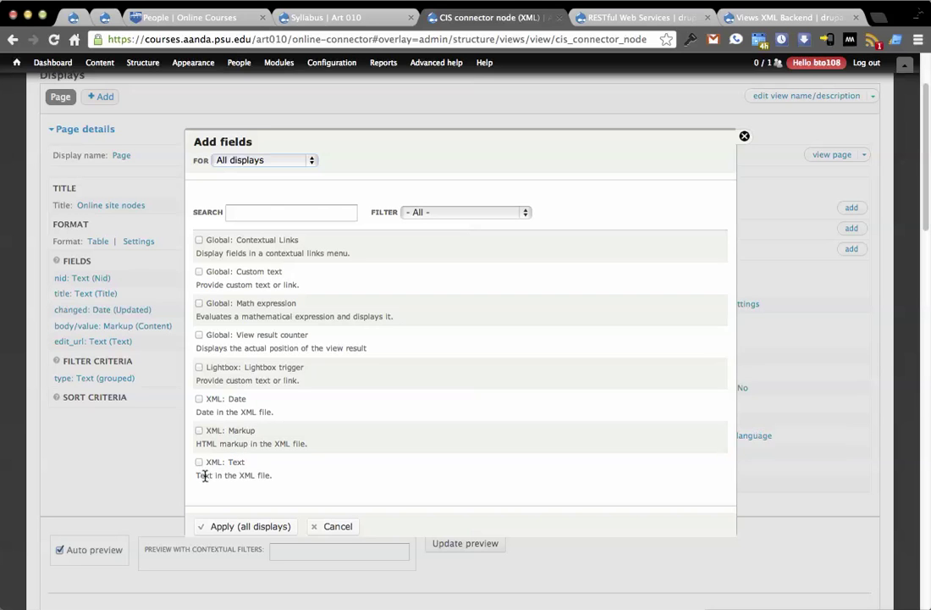
{"action": "left_click_drag", "start_coordinate": [199, 475], "coordinate": [262, 476]}
{"action": "left_click", "coordinate": [676, 218]}
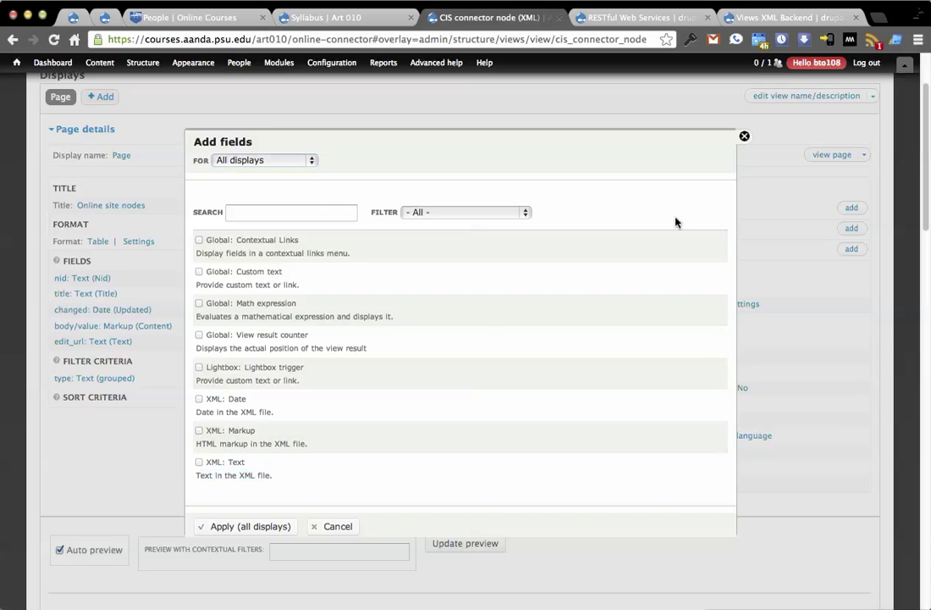
{"action": "left_click", "coordinate": [744, 136]}
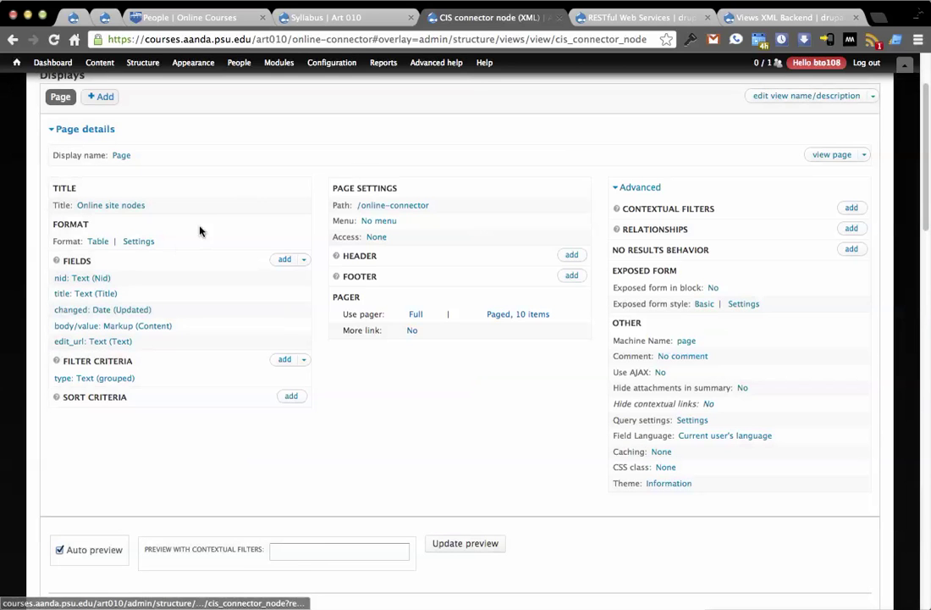
Check the title field's XPath selector, then close its settings and the view editor
{"action": "left_click", "coordinate": [68, 293]}
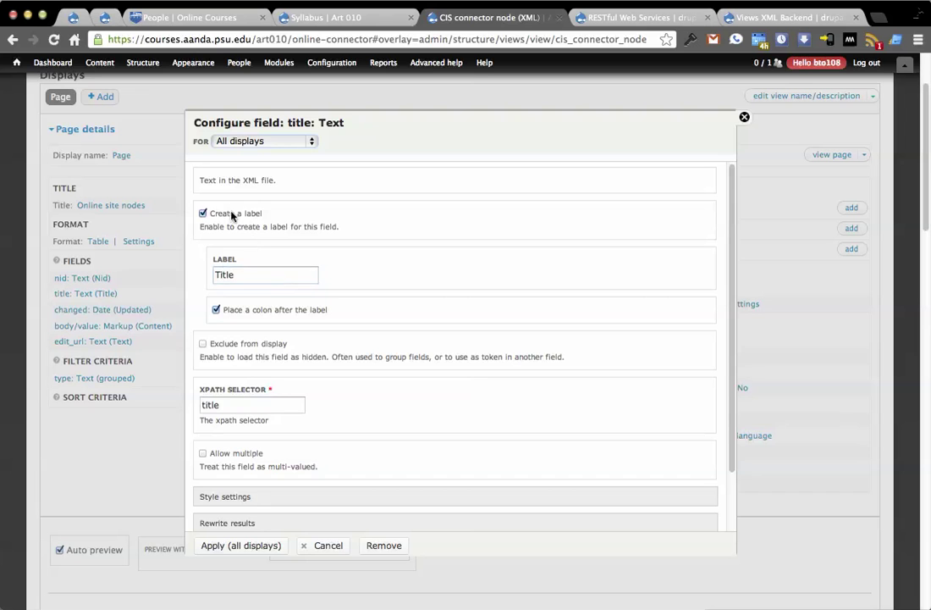
{"action": "left_click", "coordinate": [234, 400]}
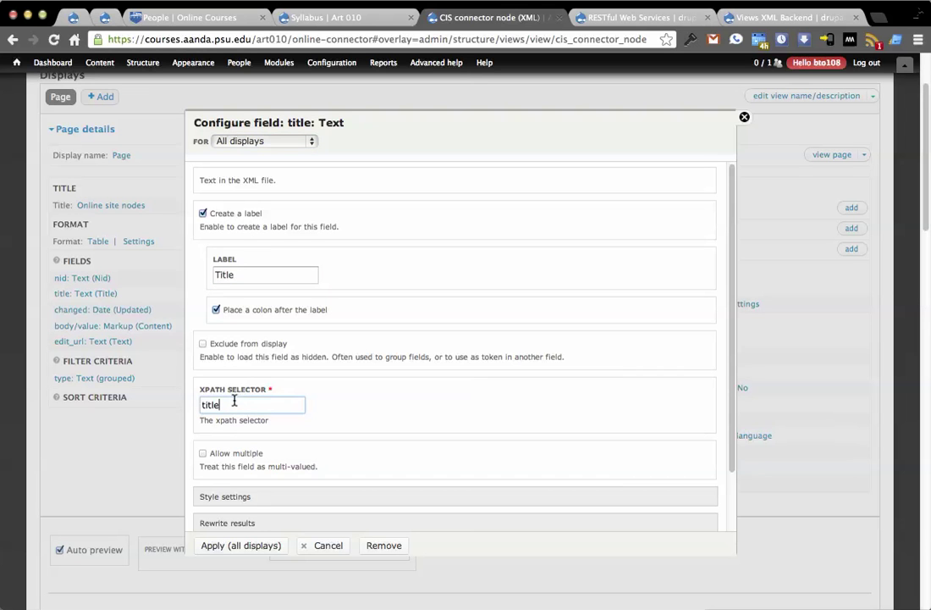
{"action": "left_click", "coordinate": [745, 117]}
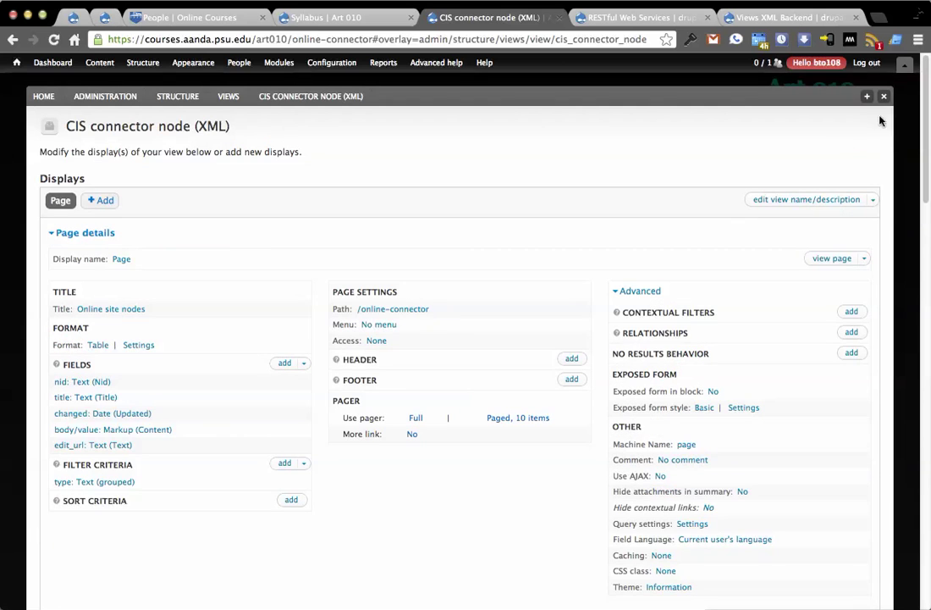
{"action": "left_click", "coordinate": [885, 100]}
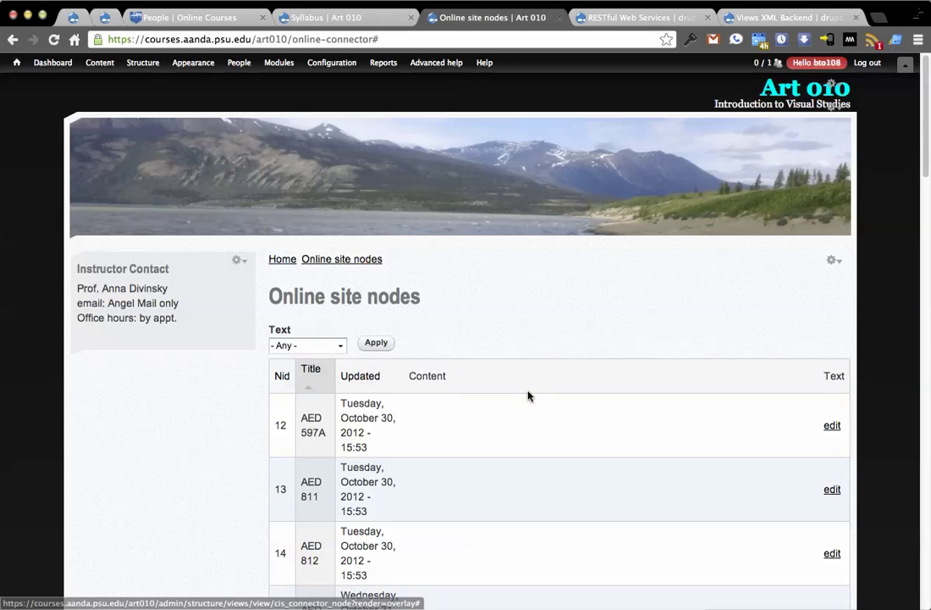
Replace the path after node with .xml to load the central site's node XML feed
{"action": "left_click", "coordinate": [191, 17]}
{"action": "left_click", "coordinate": [258, 39]}
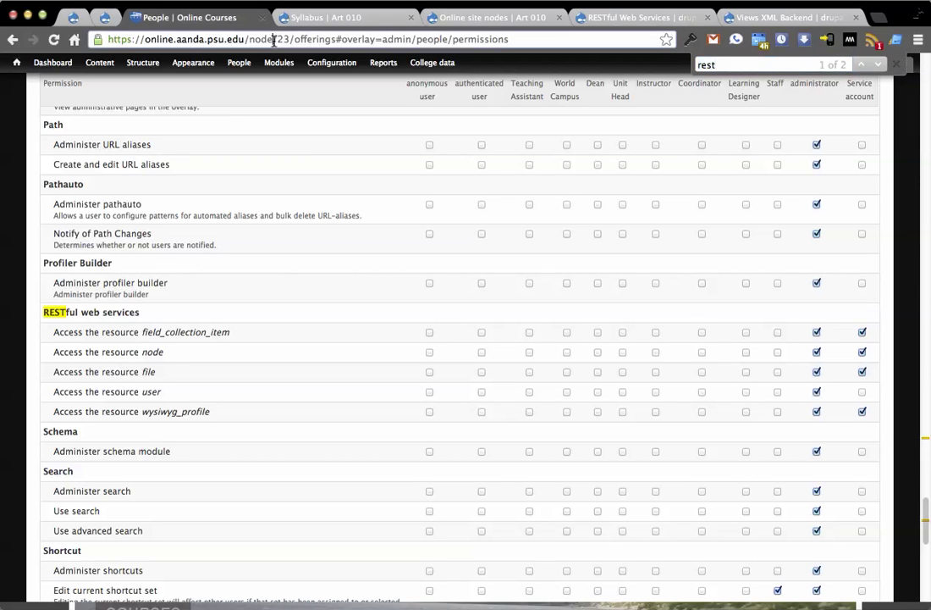
{"action": "left_click_drag", "start_coordinate": [274, 39], "coordinate": [508, 39]}
{"action": "key", "text": "BackSpace"}
{"action": "type", "text": ".xml"}
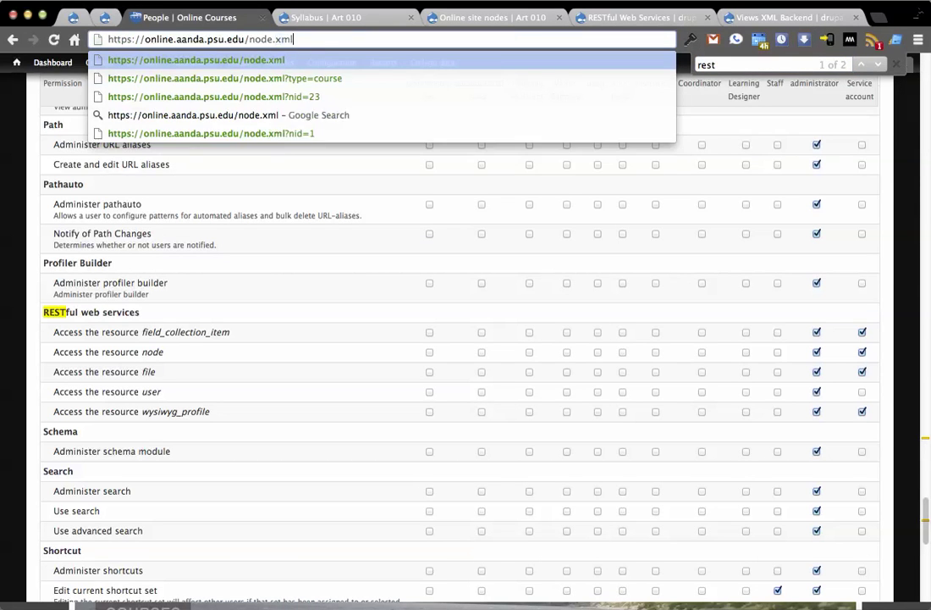
{"action": "key", "text": "Return"}
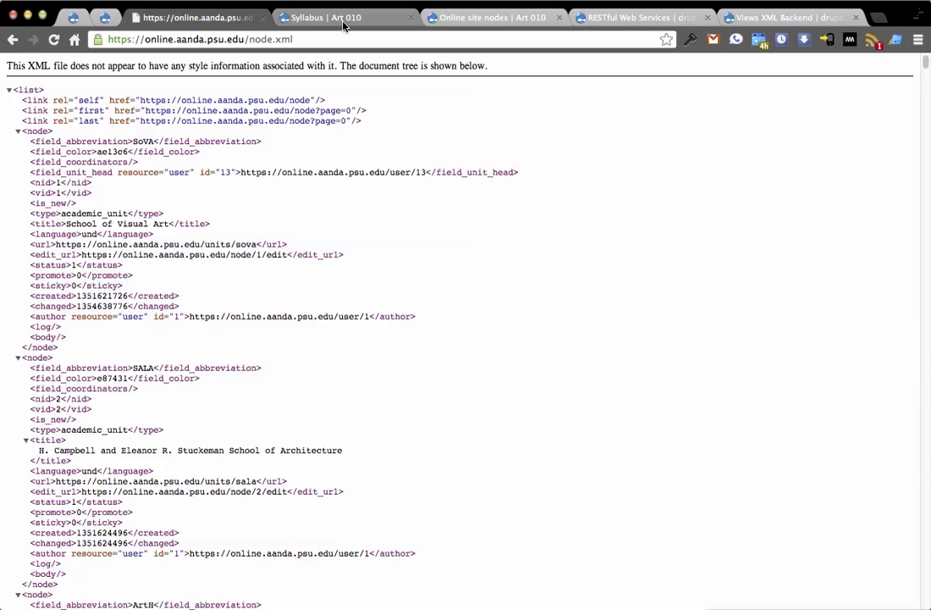
Reload Online site nodes without the trailing # and scroll through nodes 12–16, AED 597A to AED 814
{"action": "left_click", "coordinate": [298, 20]}
{"action": "left_click", "coordinate": [419, 19]}
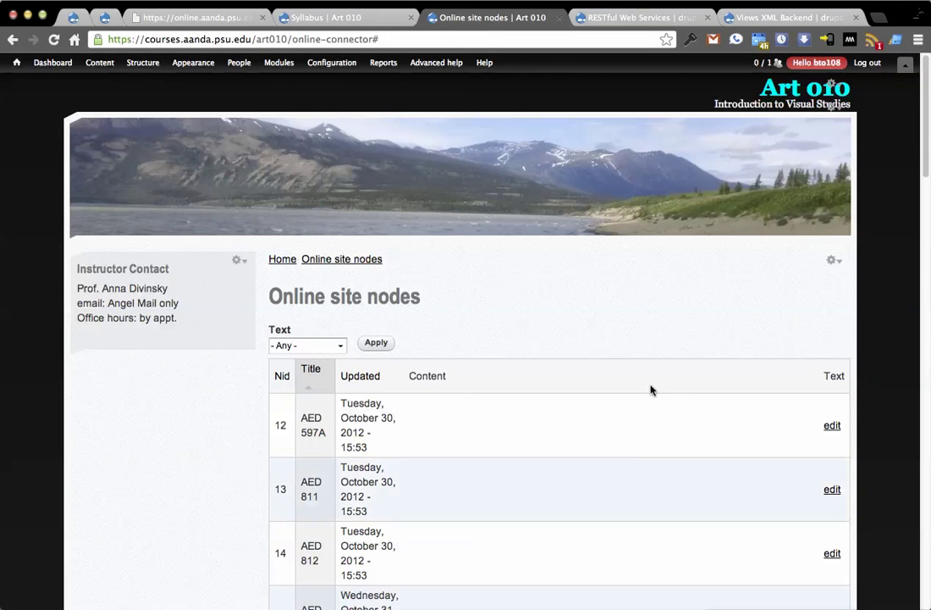
{"action": "scroll", "coordinate": [590, 349], "scroll_direction": "down", "scroll_amount": 2}
{"action": "left_click", "coordinate": [376, 39]}
{"action": "key", "text": "BackSpace"}
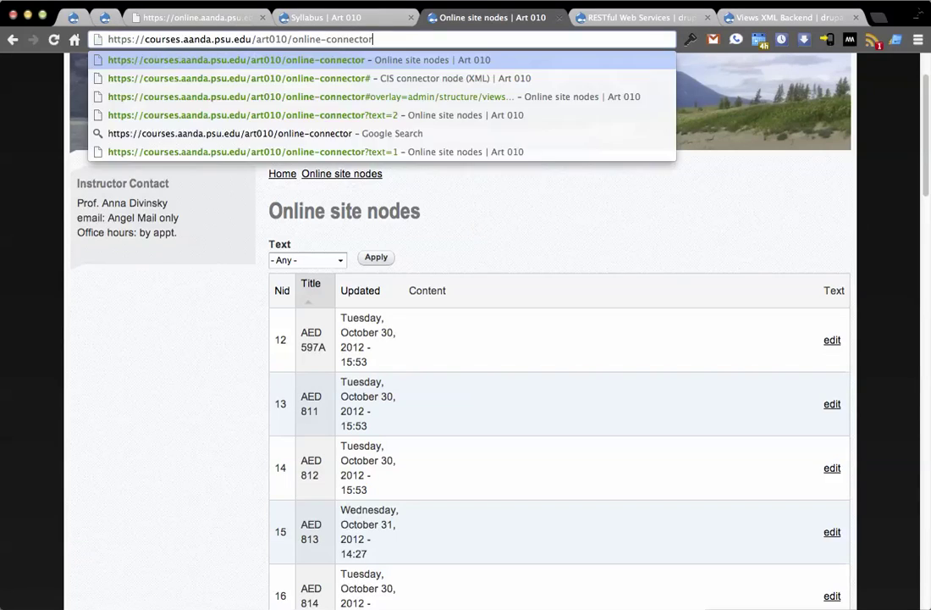
{"action": "key", "text": "Return"}
{"action": "scroll", "coordinate": [232, 331], "scroll_direction": "down", "scroll_amount": 3}
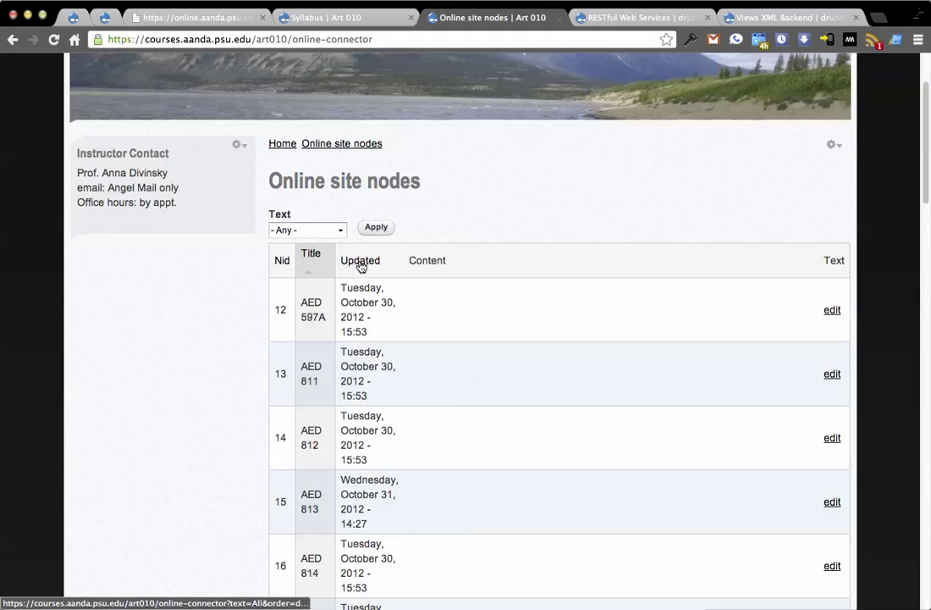
{"action": "scroll", "coordinate": [281, 337], "scroll_direction": "down", "scroll_amount": 8}
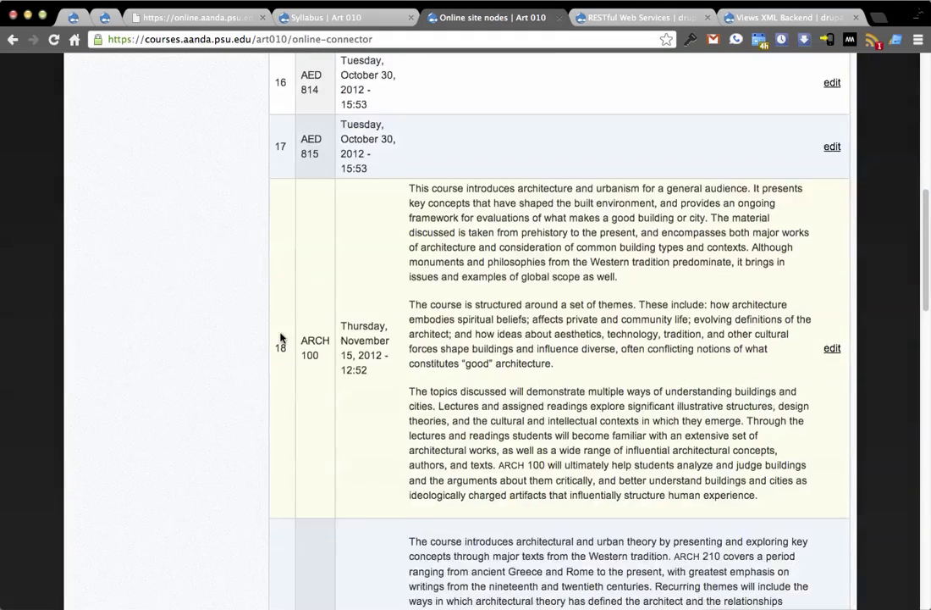
{"action": "scroll", "coordinate": [457, 295], "scroll_direction": "up", "scroll_amount": 5}
{"action": "scroll", "coordinate": [489, 297], "scroll_direction": "down", "scroll_amount": 2}
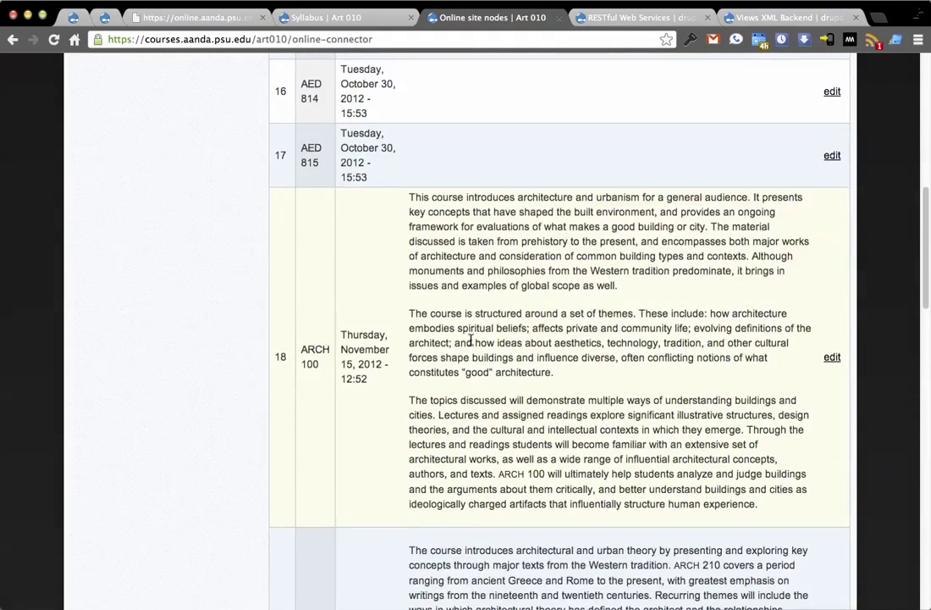
{"action": "scroll", "coordinate": [557, 297], "scroll_direction": "down", "scroll_amount": 5}
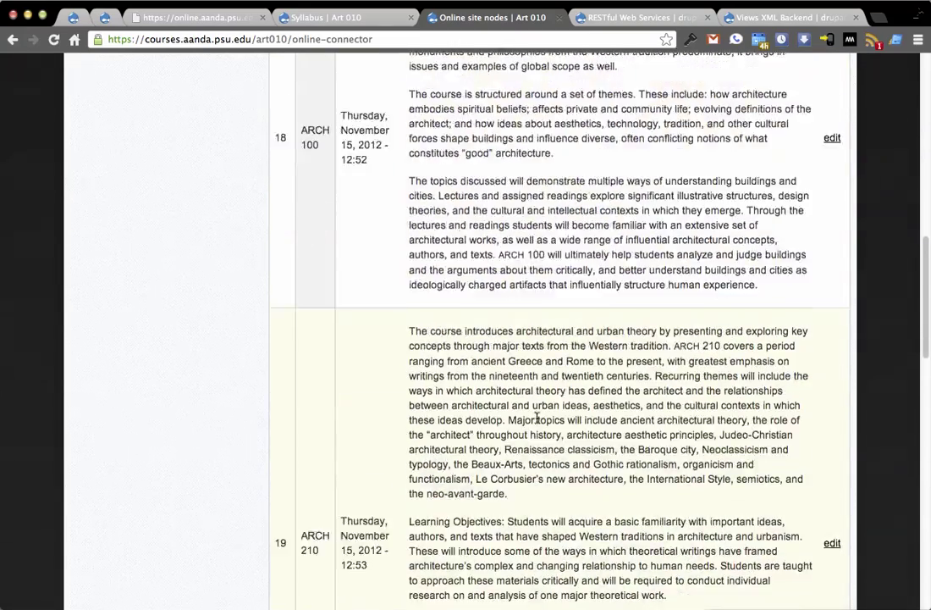
{"action": "scroll", "coordinate": [465, 305], "scroll_direction": "up", "scroll_amount": 10}
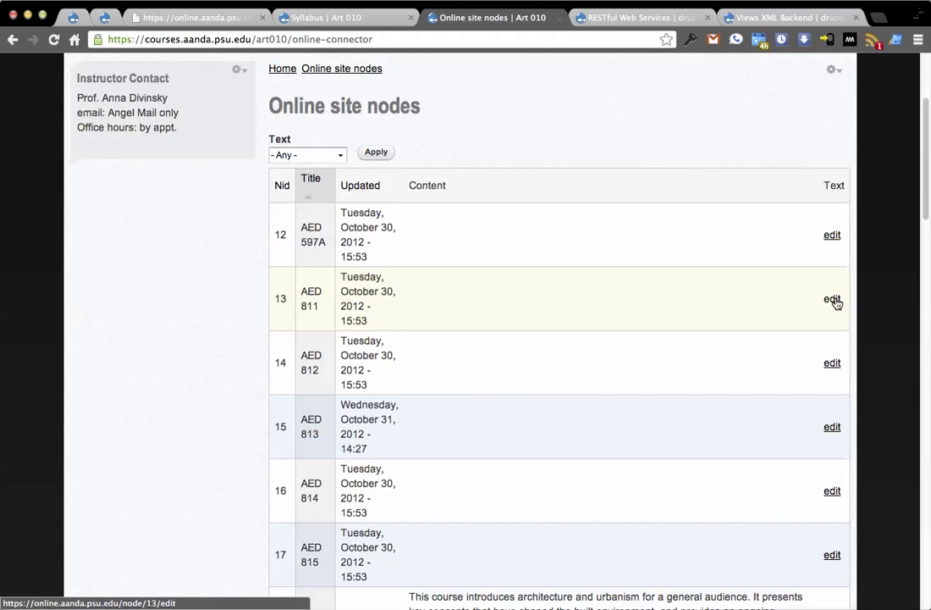
{"action": "scroll", "coordinate": [835, 302], "scroll_direction": "up", "scroll_amount": 2}
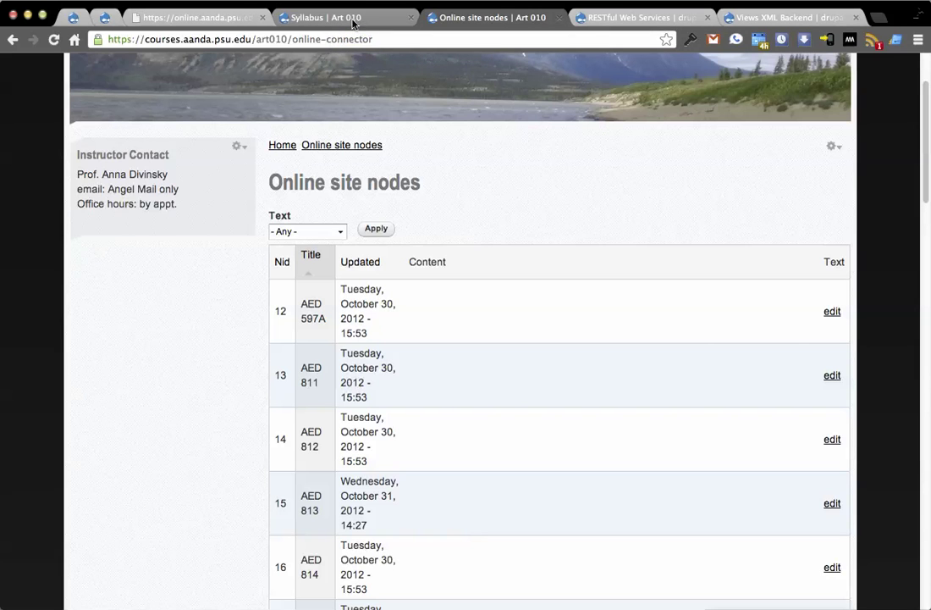
Delete node.xml from the feed address to load the Online Courses listing, AED 597A to ART 002
{"action": "left_click", "coordinate": [200, 27]}
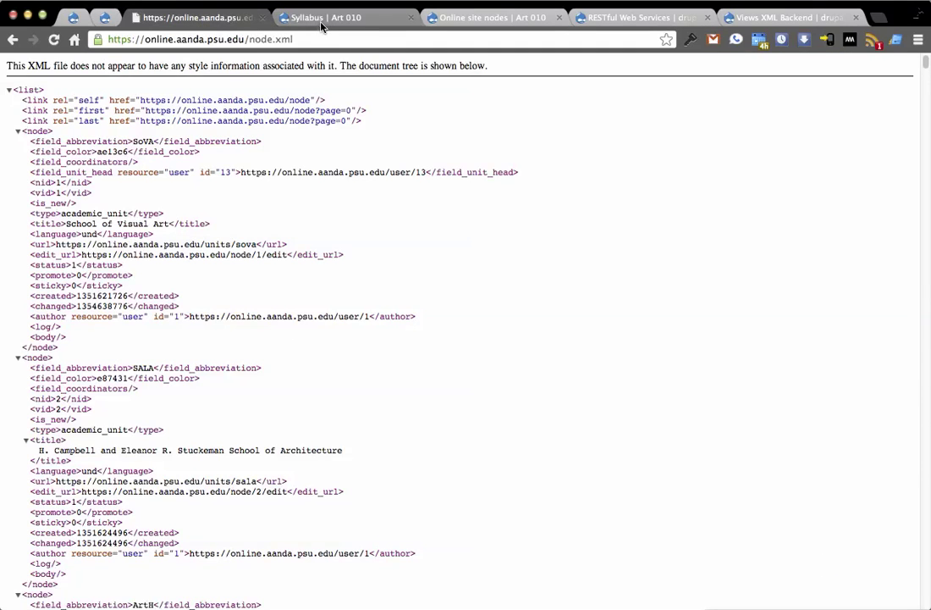
{"action": "left_click", "coordinate": [321, 26]}
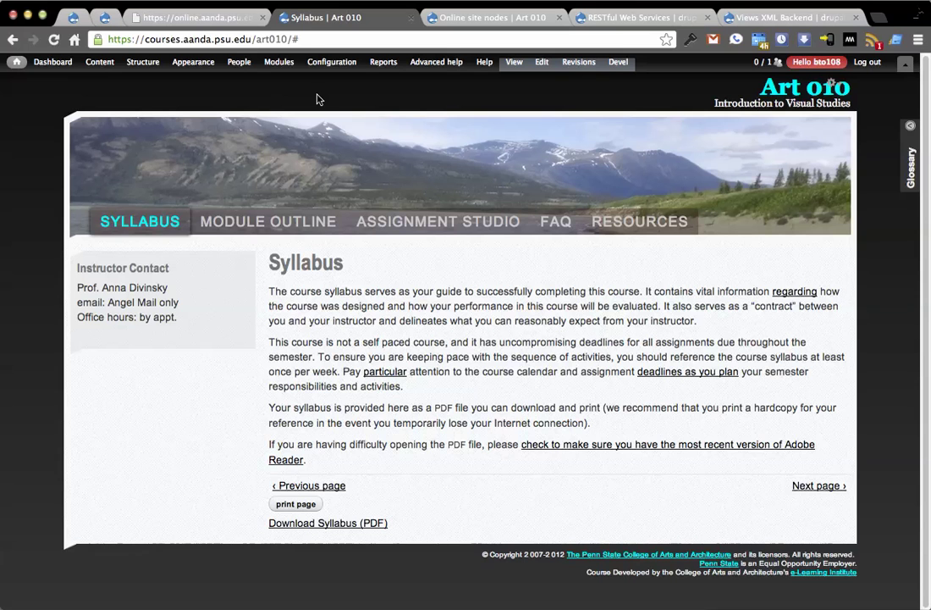
{"action": "left_click", "coordinate": [204, 17]}
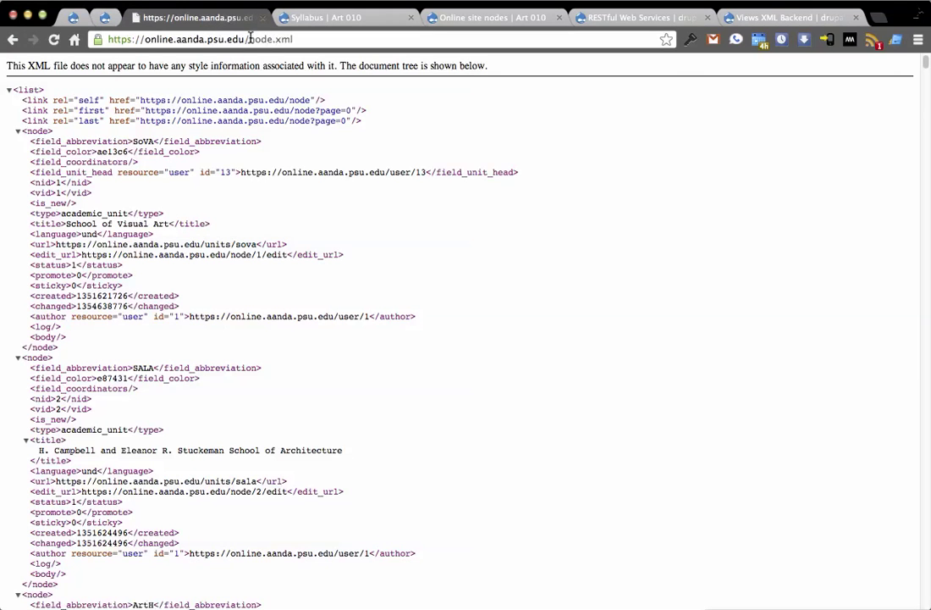
{"action": "left_click_drag", "start_coordinate": [249, 39], "coordinate": [414, 179]}
{"action": "key", "text": "BackSpace"}
{"action": "key", "text": "Return"}
Open People > Permissions and scroll down to the Node permissions for Course
{"action": "mouse_move", "coordinate": [215, 66]}
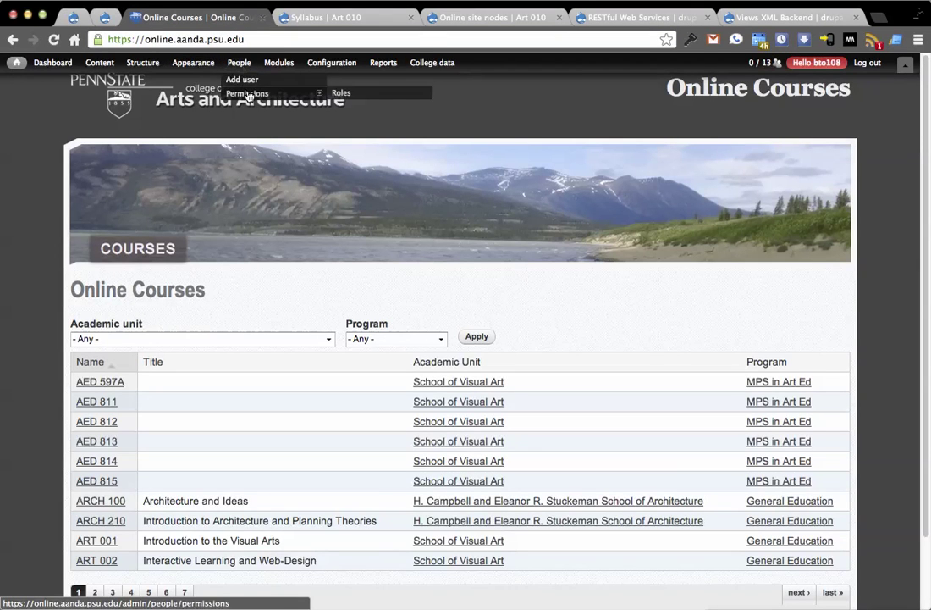
{"action": "left_click", "coordinate": [249, 93]}
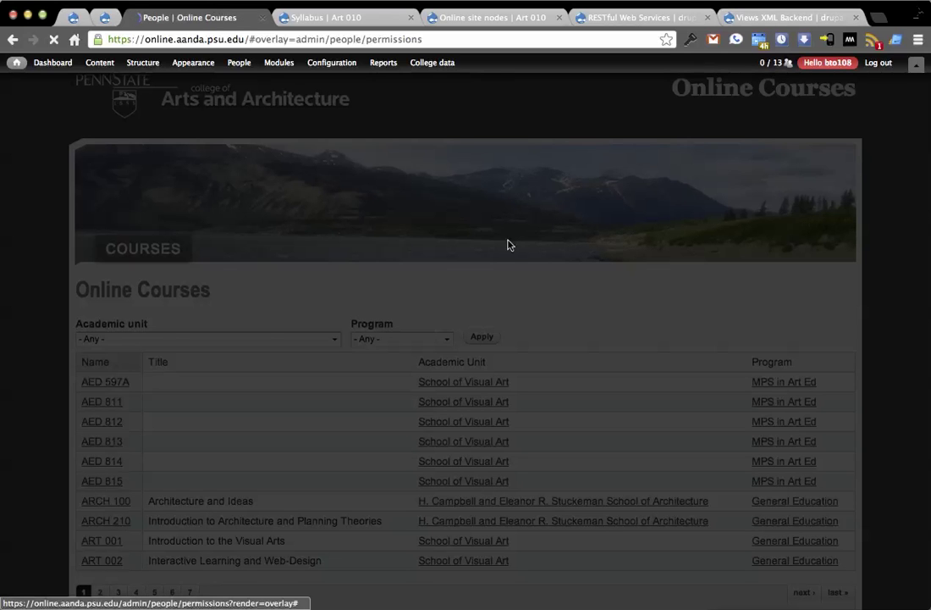
{"action": "scroll", "coordinate": [356, 373], "scroll_direction": "down", "scroll_amount": 4}
{"action": "scroll", "coordinate": [355, 374], "scroll_direction": "down", "scroll_amount": 12}
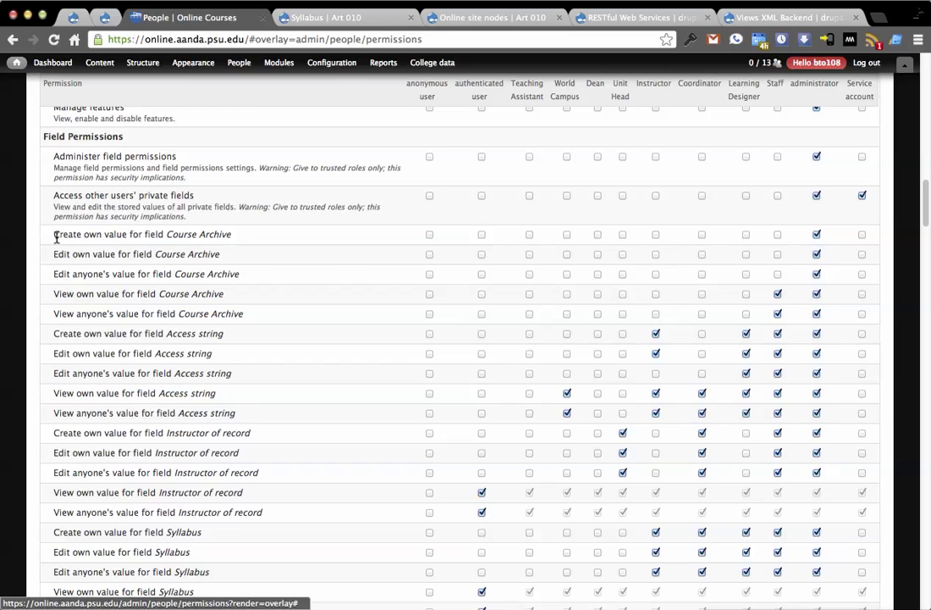
{"action": "scroll", "coordinate": [63, 225], "scroll_direction": "up", "scroll_amount": 1}
{"action": "scroll", "coordinate": [68, 338], "scroll_direction": "down", "scroll_amount": 10}
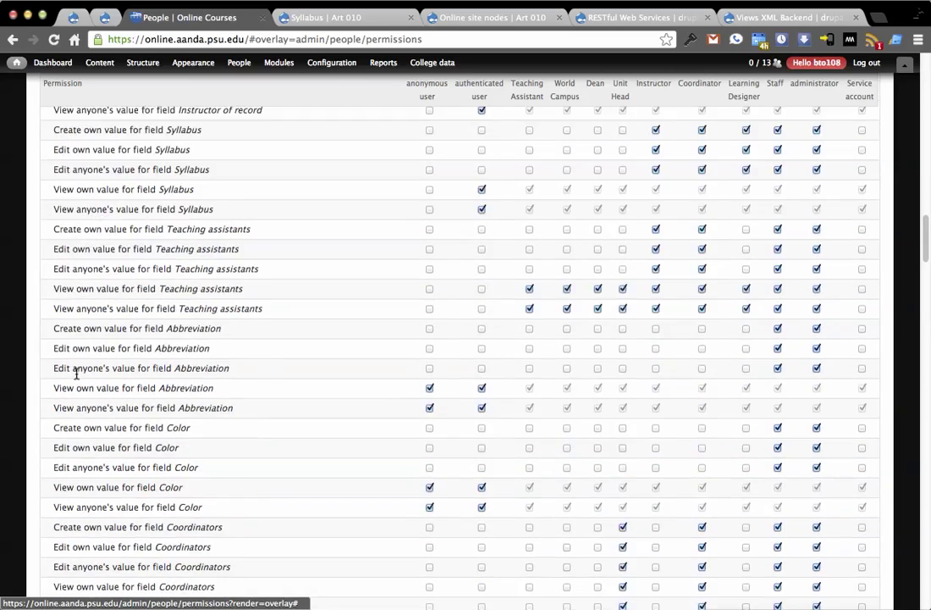
{"action": "scroll", "coordinate": [74, 363], "scroll_direction": "down", "scroll_amount": 15}
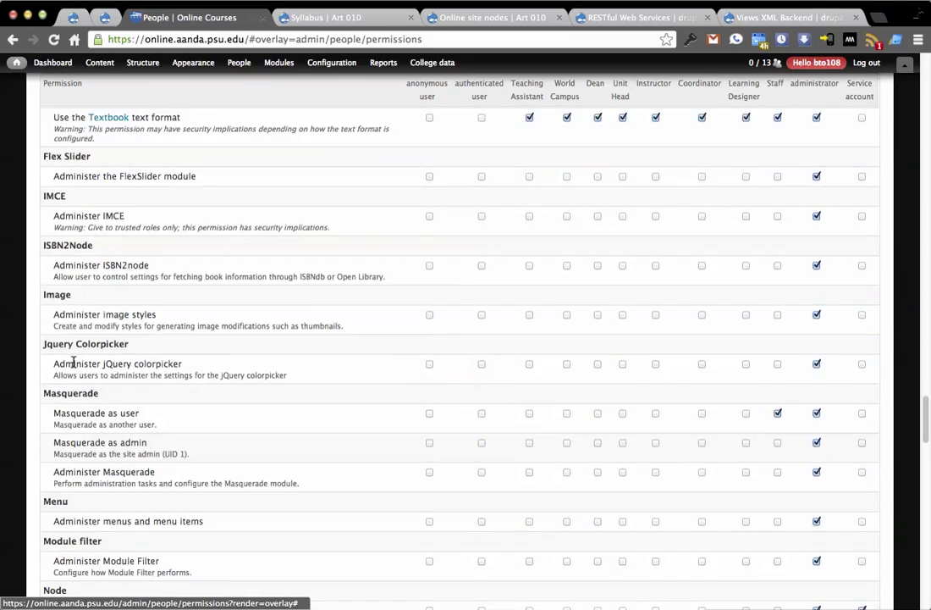
{"action": "scroll", "coordinate": [74, 362], "scroll_direction": "down", "scroll_amount": 5}
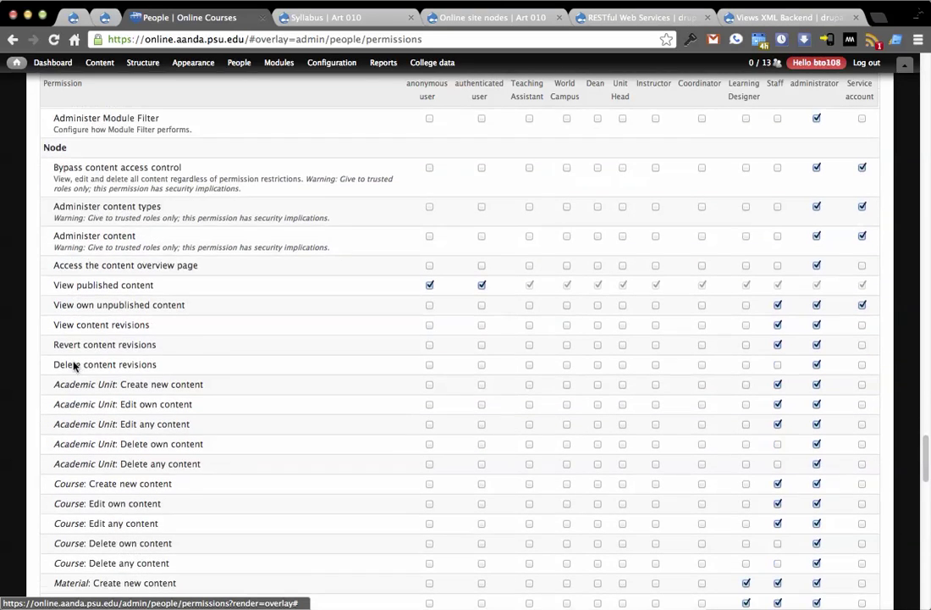
{"action": "scroll", "coordinate": [74, 359], "scroll_direction": "down", "scroll_amount": 1}
{"action": "left_click_drag", "start_coordinate": [54, 406], "coordinate": [171, 409]}
{"action": "left_click", "coordinate": [129, 407]}
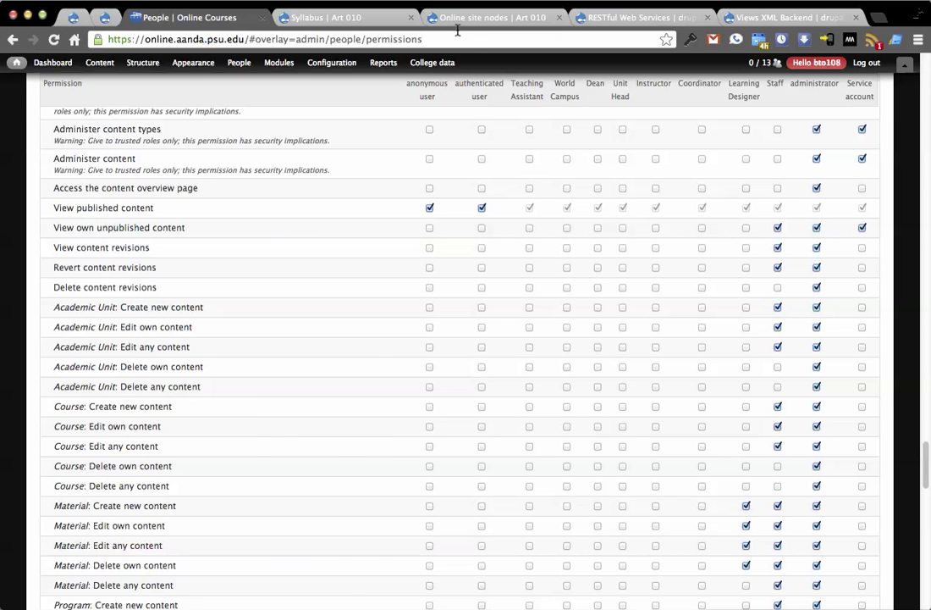
Compare central Course permissions with the Art 010 node list, ending on Online site nodes
{"action": "left_click", "coordinate": [505, 18]}
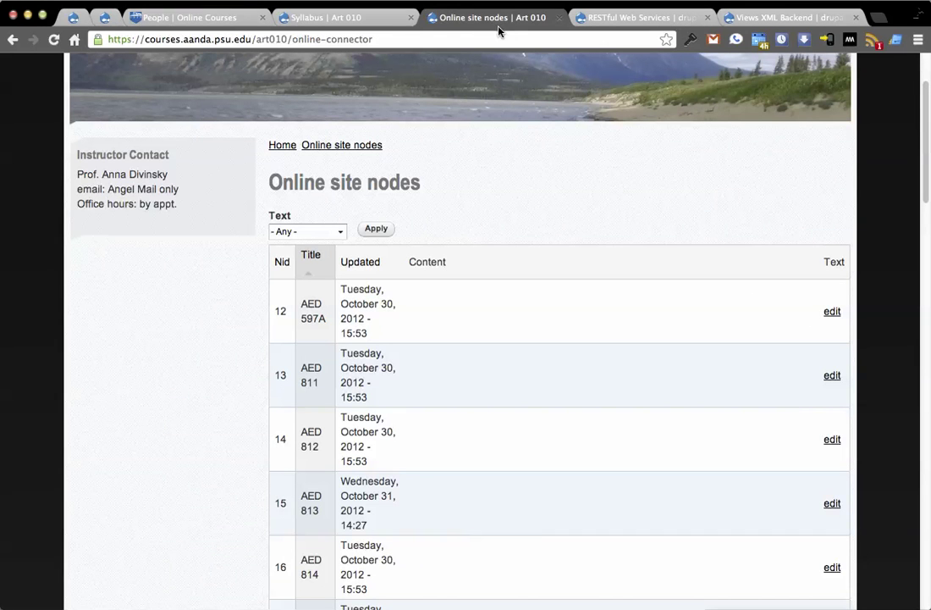
{"action": "left_click", "coordinate": [230, 25]}
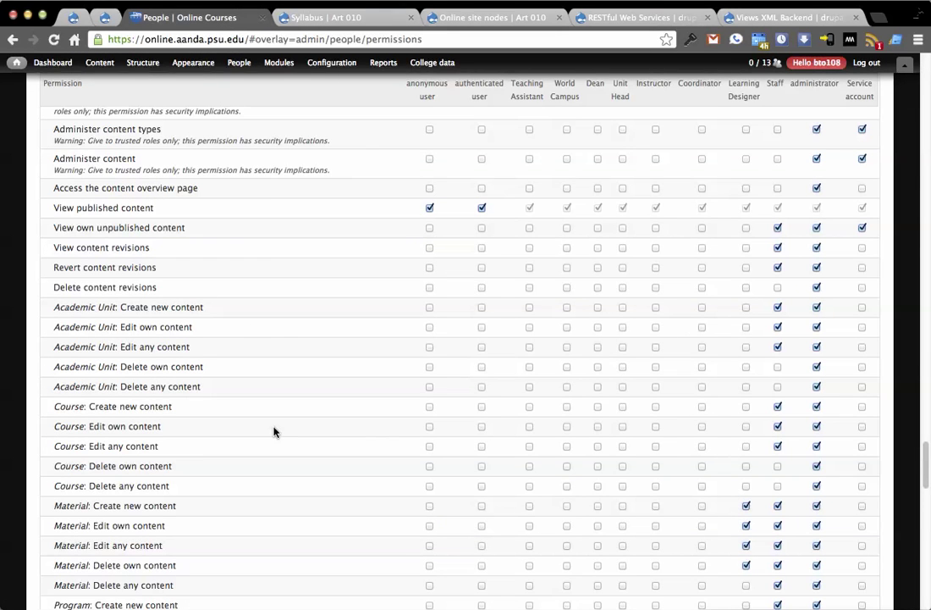
{"action": "left_click", "coordinate": [436, 18]}
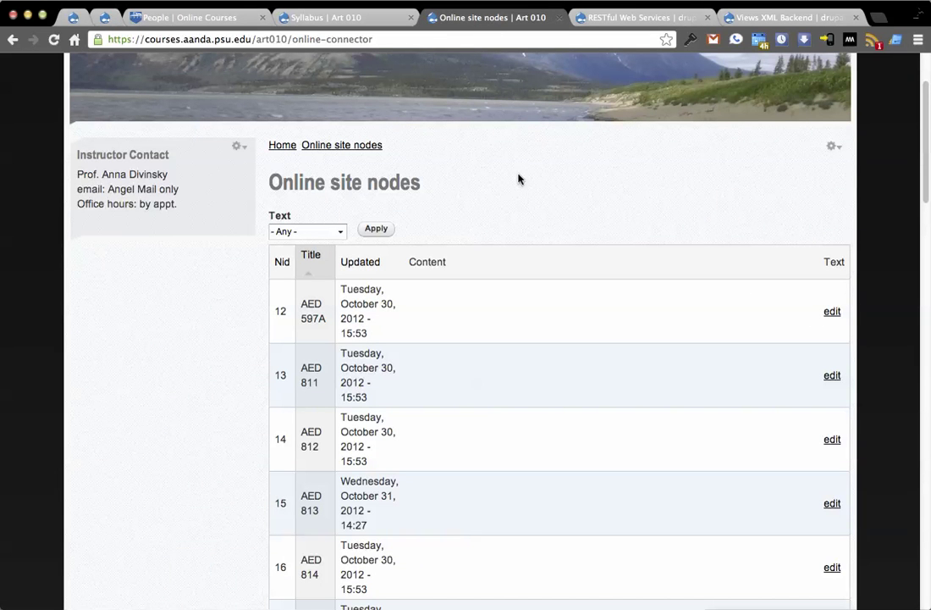
{"action": "left_click", "coordinate": [190, 17]}
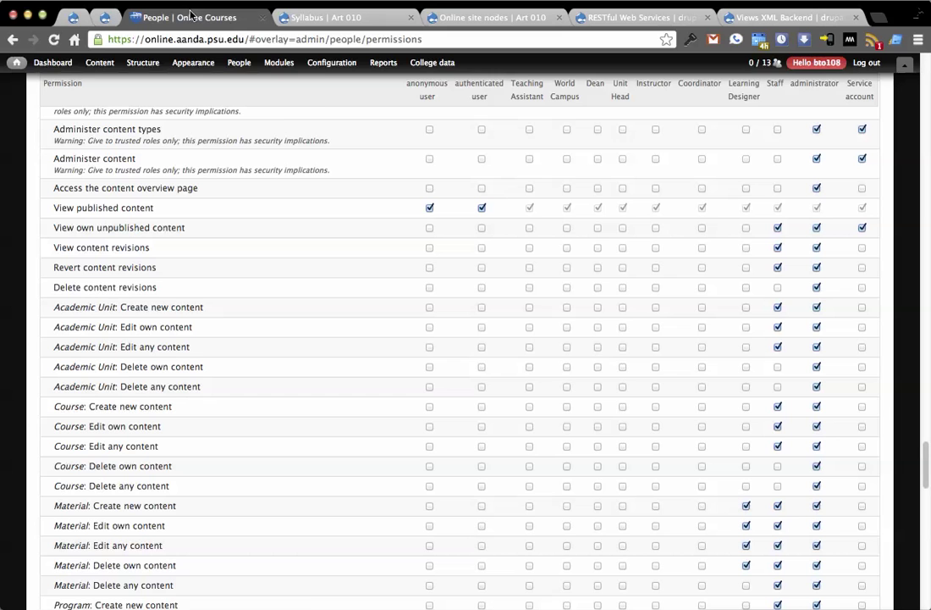
{"action": "left_click", "coordinate": [520, 20]}
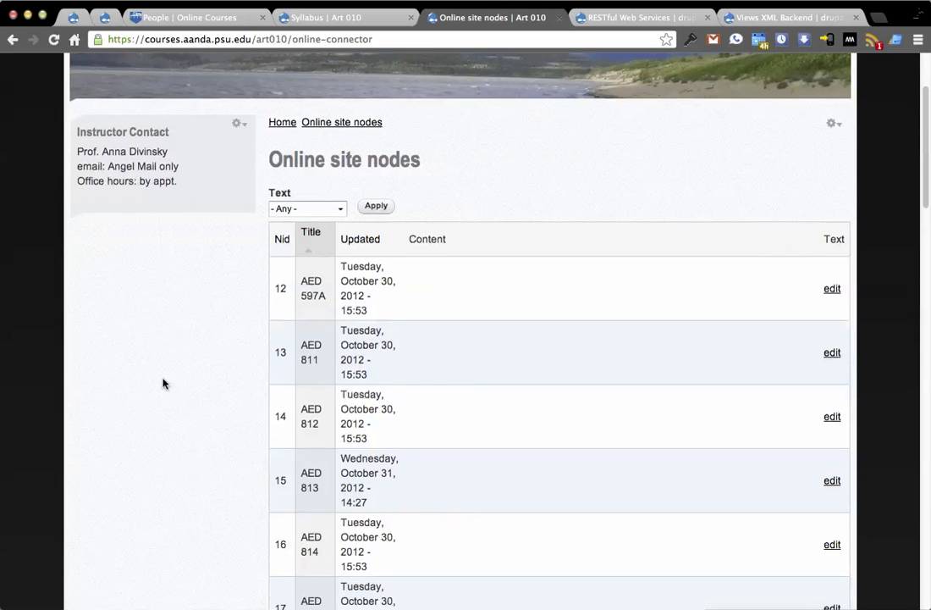
Filter the Art 010 node list to Courses, review the rows, then return to the Online Courses permissions
{"action": "left_click", "coordinate": [334, 234]}
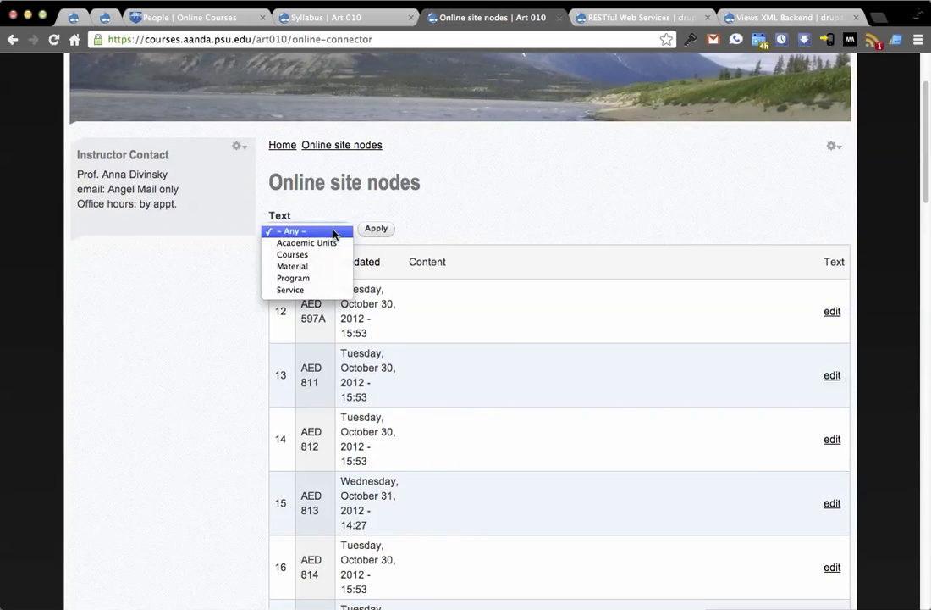
{"action": "left_click", "coordinate": [306, 254]}
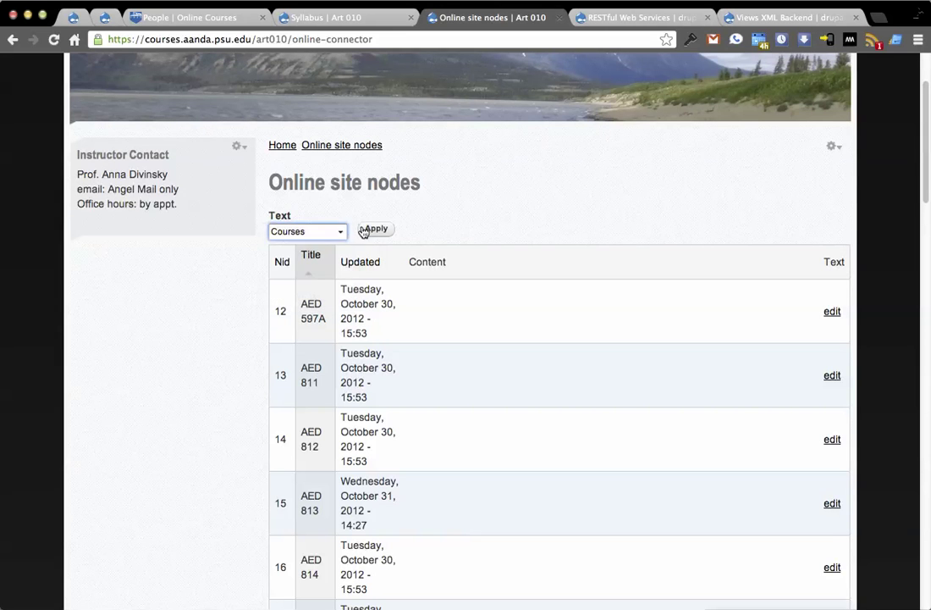
{"action": "left_click", "coordinate": [370, 229]}
{"action": "scroll", "coordinate": [216, 295], "scroll_direction": "down", "scroll_amount": 4}
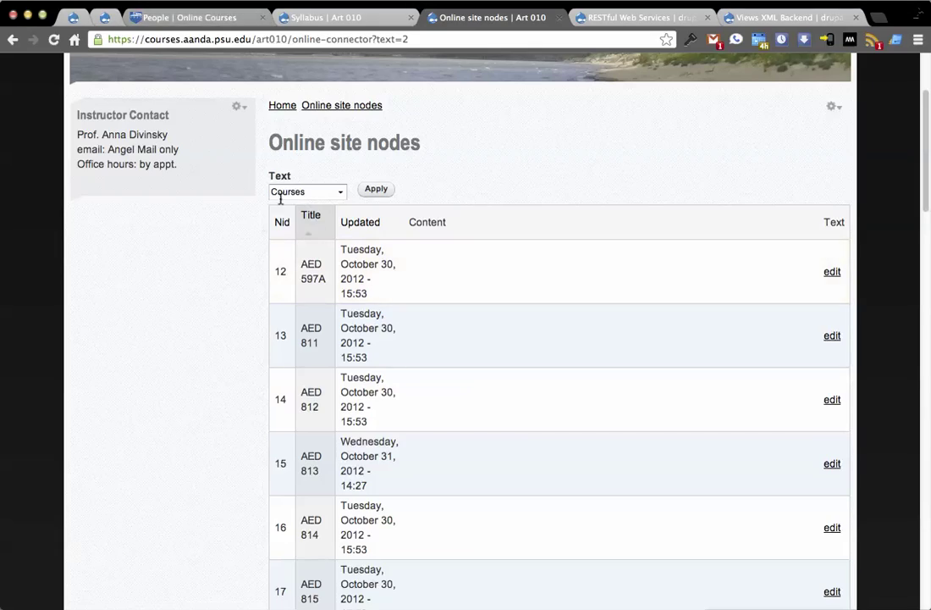
{"action": "scroll", "coordinate": [312, 285], "scroll_direction": "down", "scroll_amount": 15}
{"action": "scroll", "coordinate": [313, 305], "scroll_direction": "down", "scroll_amount": 12}
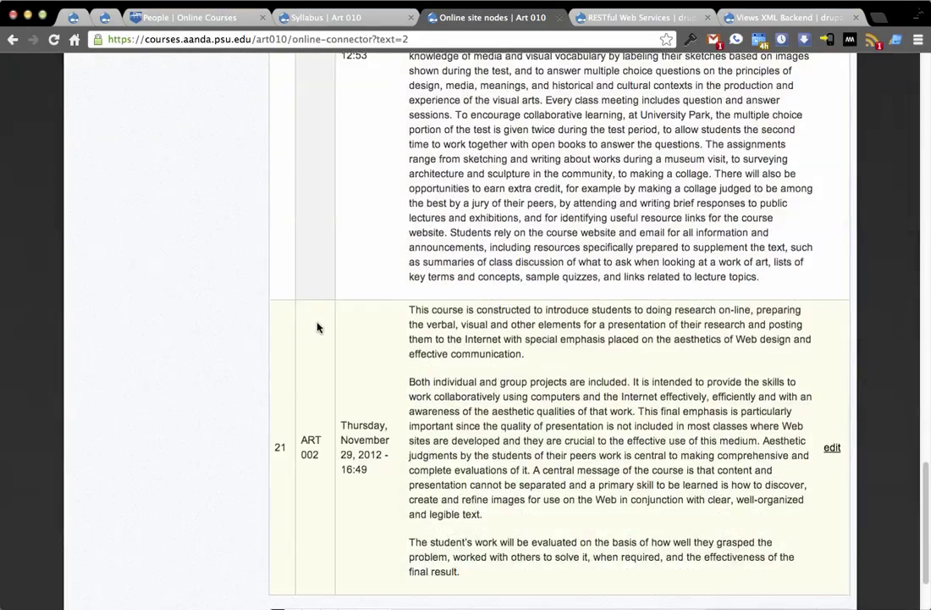
{"action": "scroll", "coordinate": [356, 362], "scroll_direction": "up", "scroll_amount": 11}
{"action": "scroll", "coordinate": [357, 362], "scroll_direction": "up", "scroll_amount": 15}
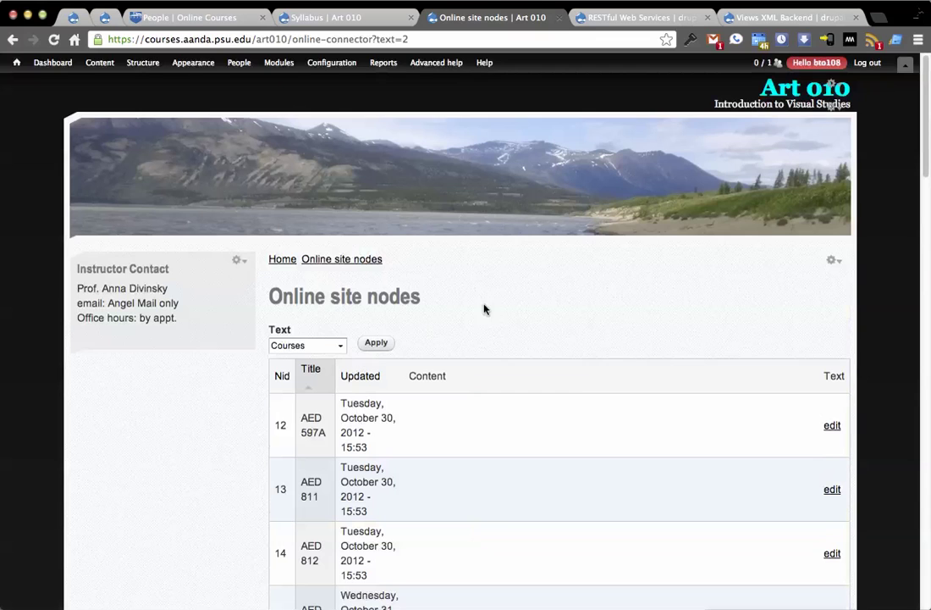
{"action": "scroll", "coordinate": [490, 303], "scroll_direction": "down", "scroll_amount": 3}
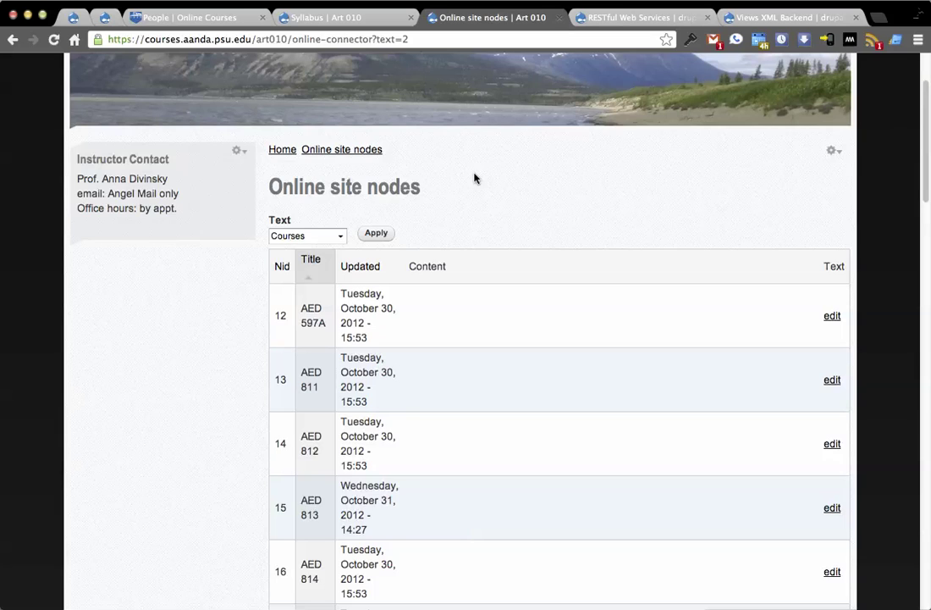
{"action": "left_click", "coordinate": [203, 17]}
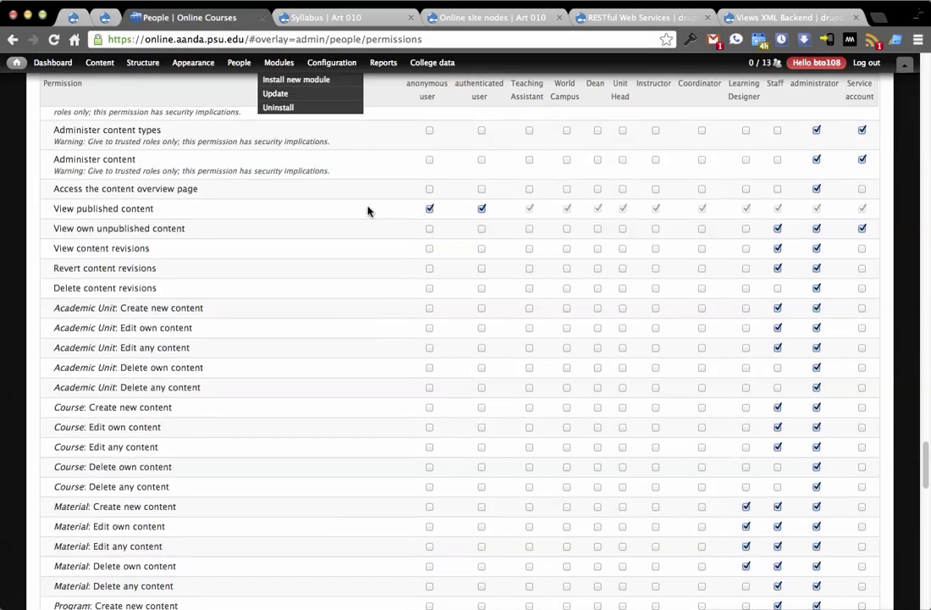
View College data > Program's UP and WD enrolled-versus-limit chart, then return to Art 010's nodes
{"action": "scroll", "coordinate": [841, 203], "scroll_direction": "up", "scroll_amount": 3}
{"action": "scroll", "coordinate": [842, 201], "scroll_direction": "down", "scroll_amount": 15}
{"action": "scroll", "coordinate": [841, 202], "scroll_direction": "up", "scroll_amount": 8}
{"action": "mouse_move", "coordinate": [429, 69]}
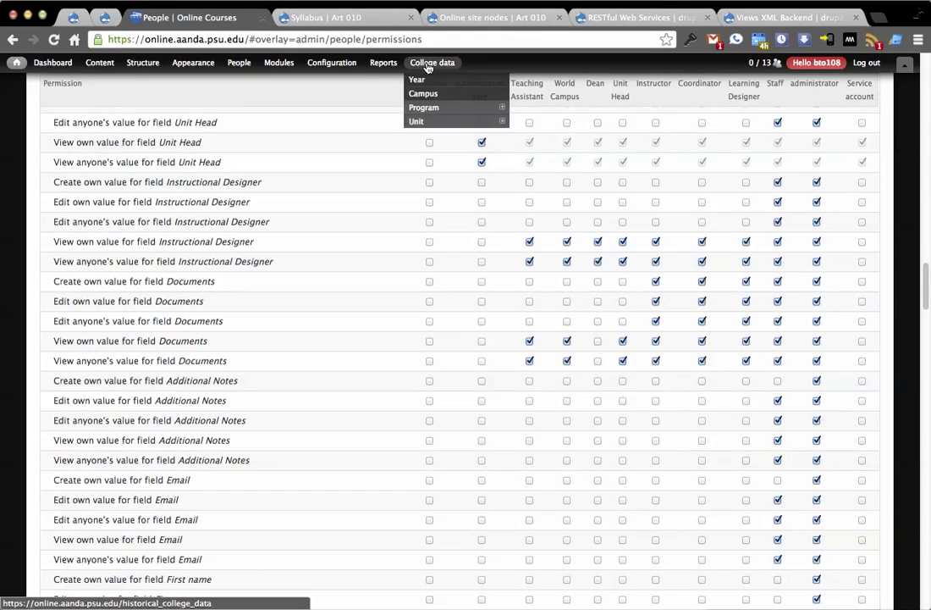
{"action": "left_click", "coordinate": [433, 105]}
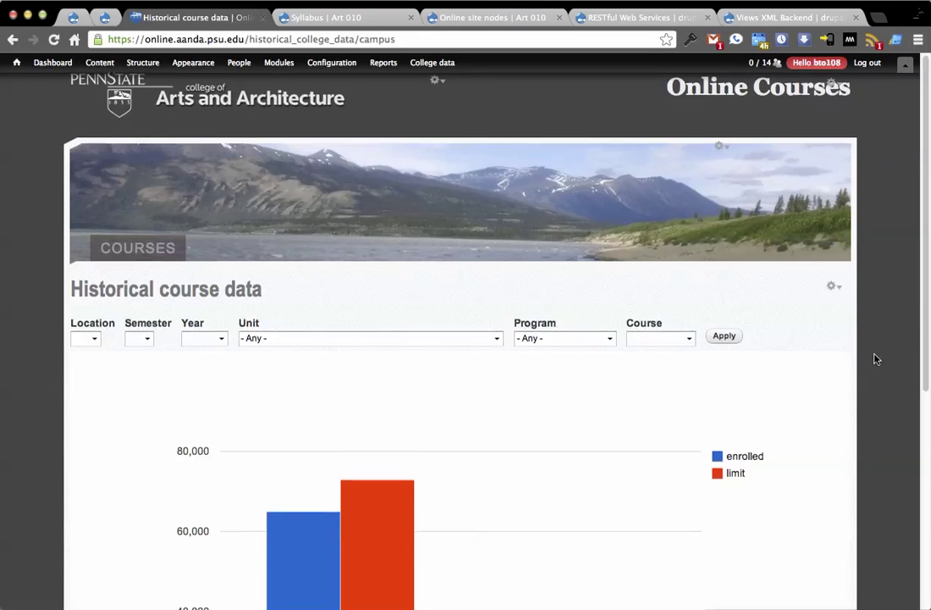
{"action": "scroll", "coordinate": [877, 359], "scroll_direction": "down", "scroll_amount": 3}
{"action": "scroll", "coordinate": [877, 359], "scroll_direction": "down", "scroll_amount": 2}
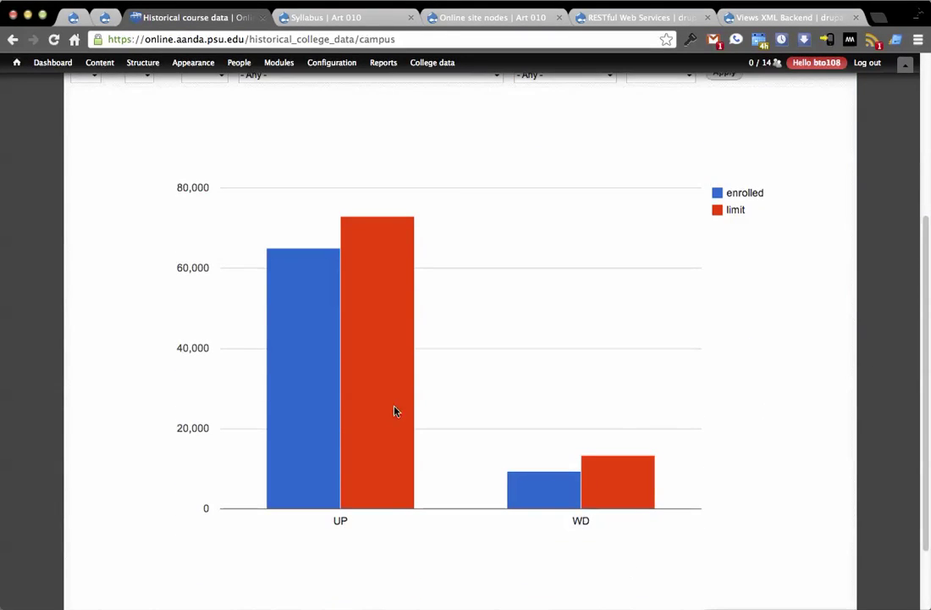
{"action": "scroll", "coordinate": [865, 418], "scroll_direction": "up", "scroll_amount": 4}
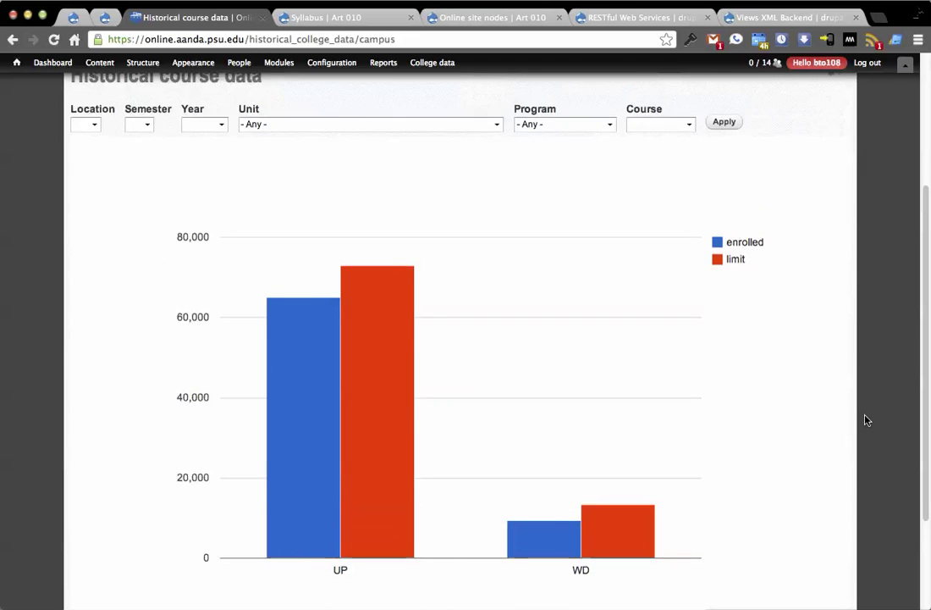
{"action": "scroll", "coordinate": [865, 421], "scroll_direction": "down", "scroll_amount": 2}
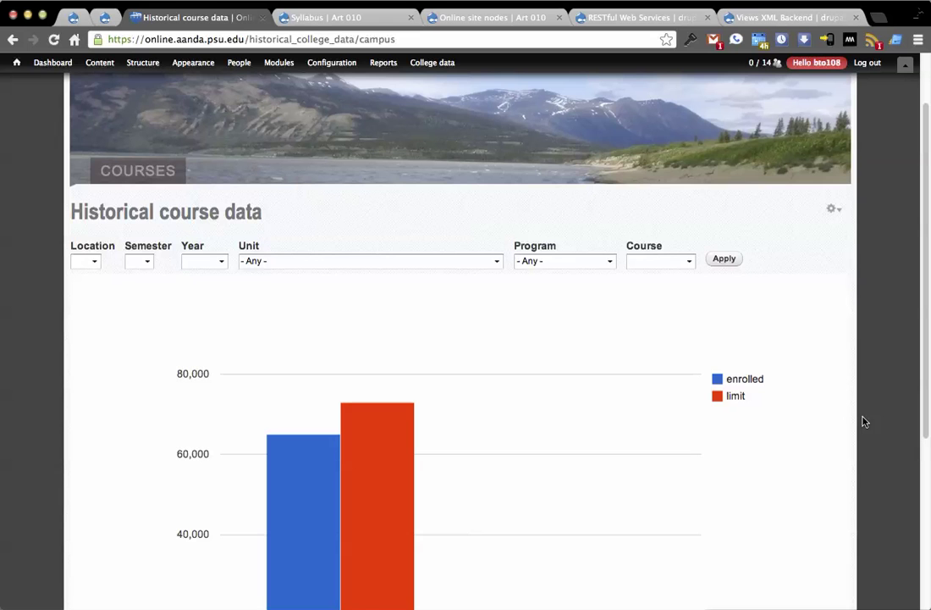
{"action": "scroll", "coordinate": [864, 420], "scroll_direction": "down", "scroll_amount": 6}
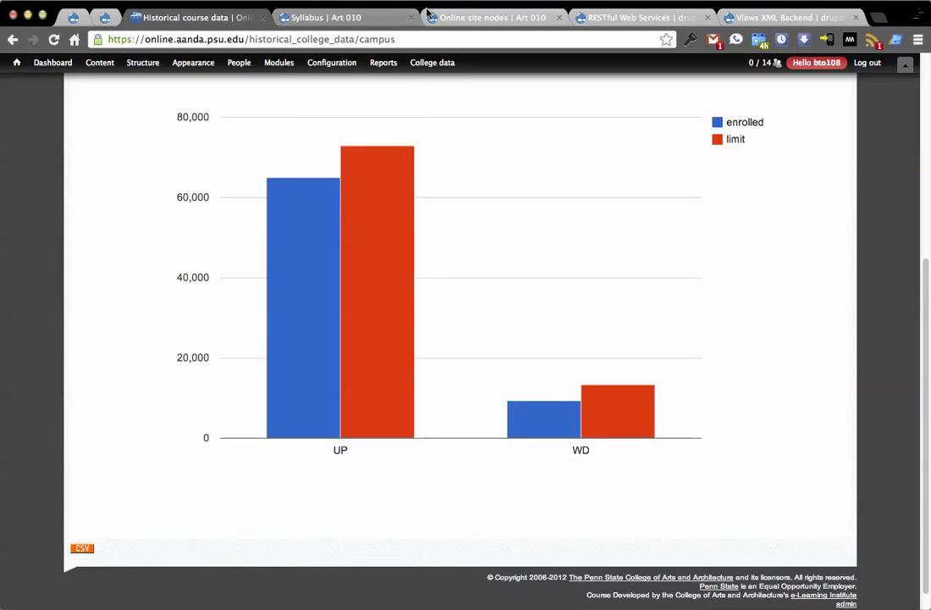
{"action": "left_click", "coordinate": [470, 17]}
{"action": "scroll", "coordinate": [686, 328], "scroll_direction": "up", "scroll_amount": 3}
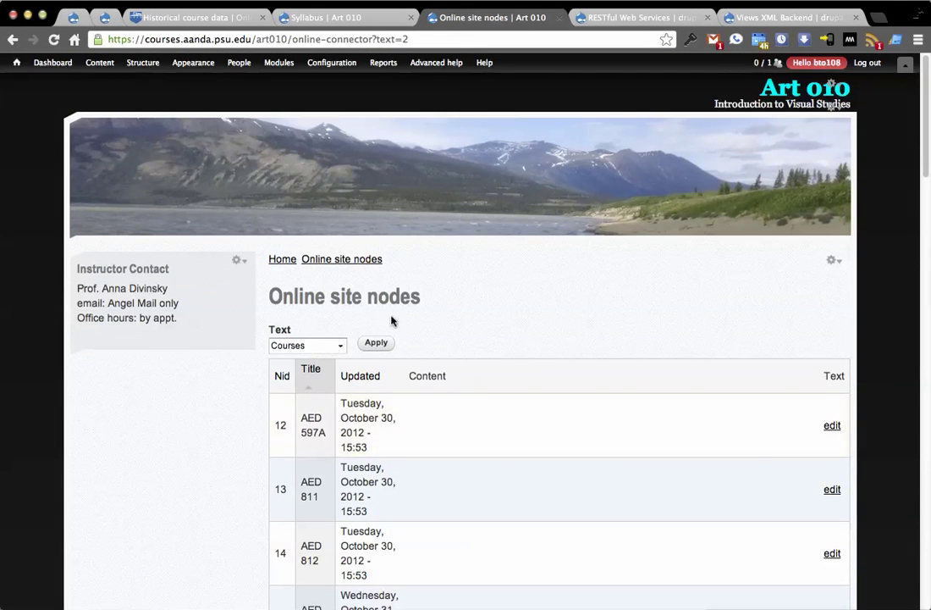
On the Art 010 home page, try 'delineates' as a glossary term without adding it, then view the Glossary panel
{"action": "left_click", "coordinate": [292, 259]}
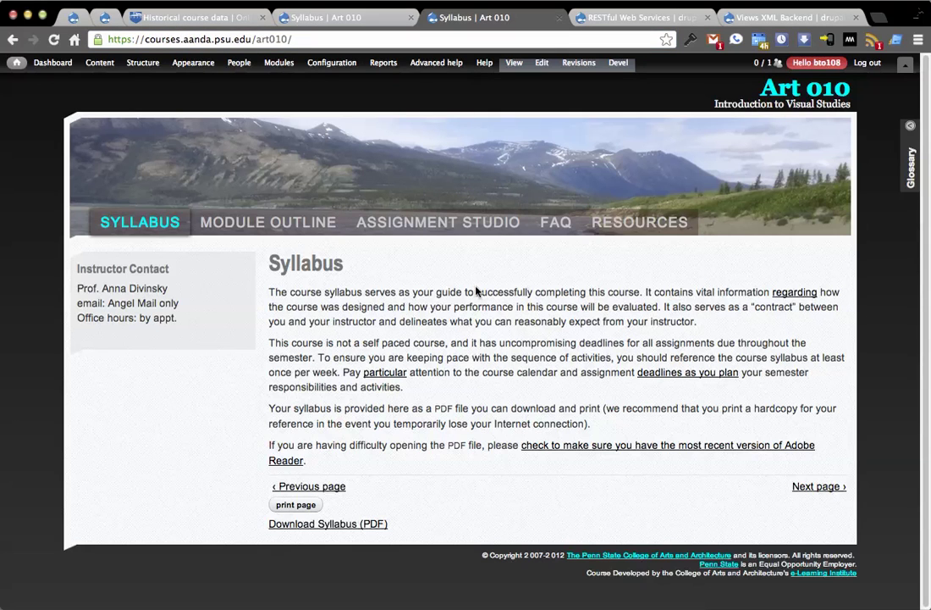
{"action": "double_click", "coordinate": [425, 321]}
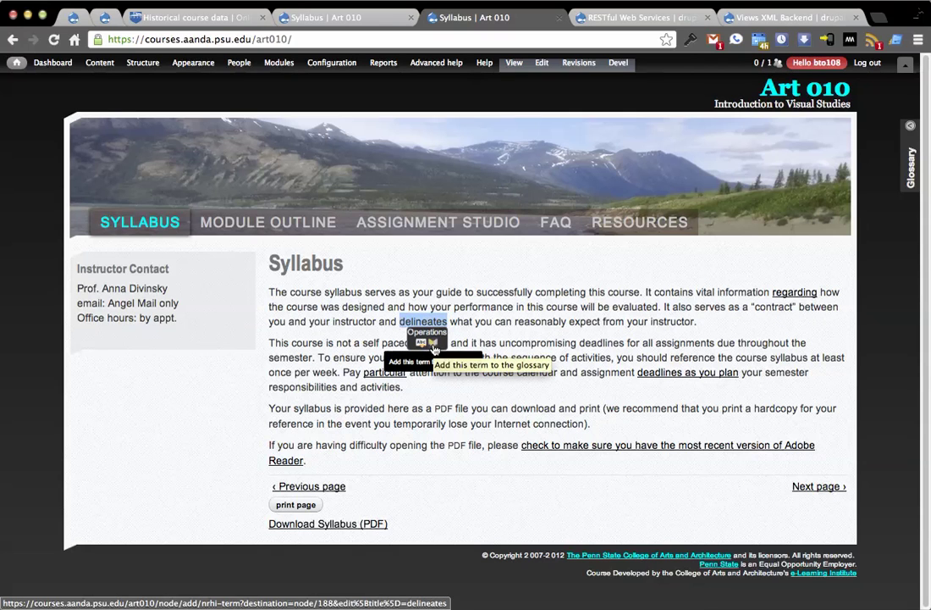
{"action": "left_click", "coordinate": [503, 278]}
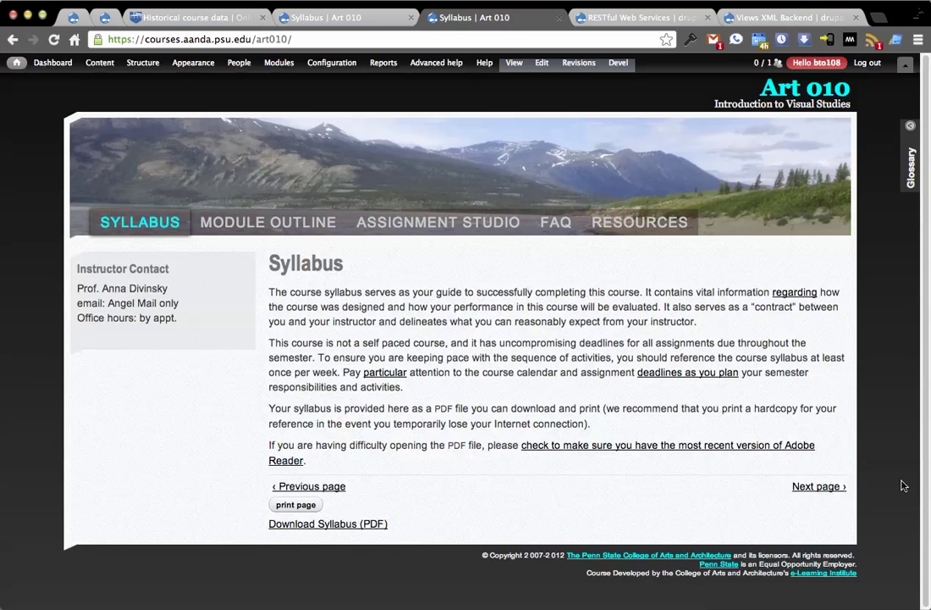
{"action": "left_click", "coordinate": [911, 162]}
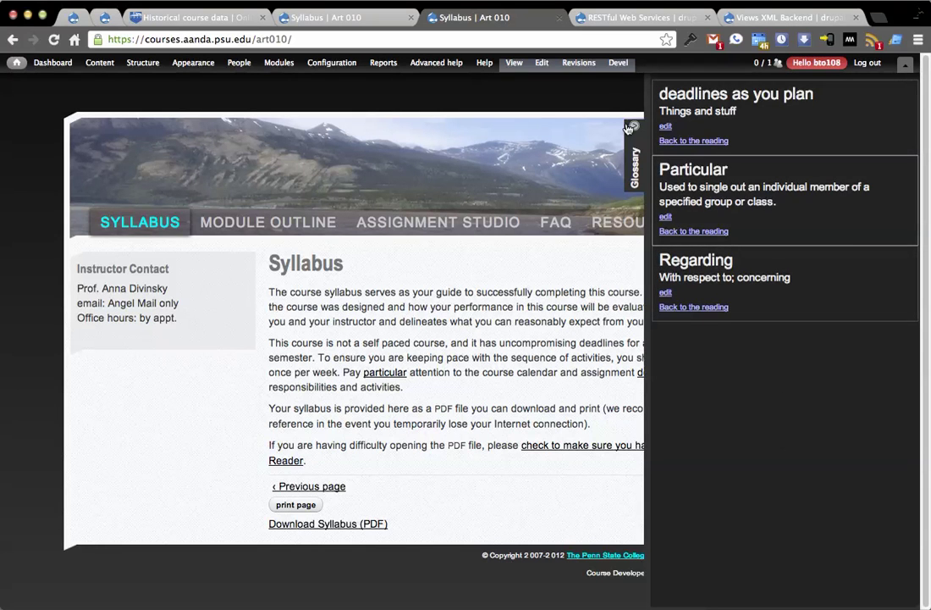
{"action": "left_click", "coordinate": [535, 103]}
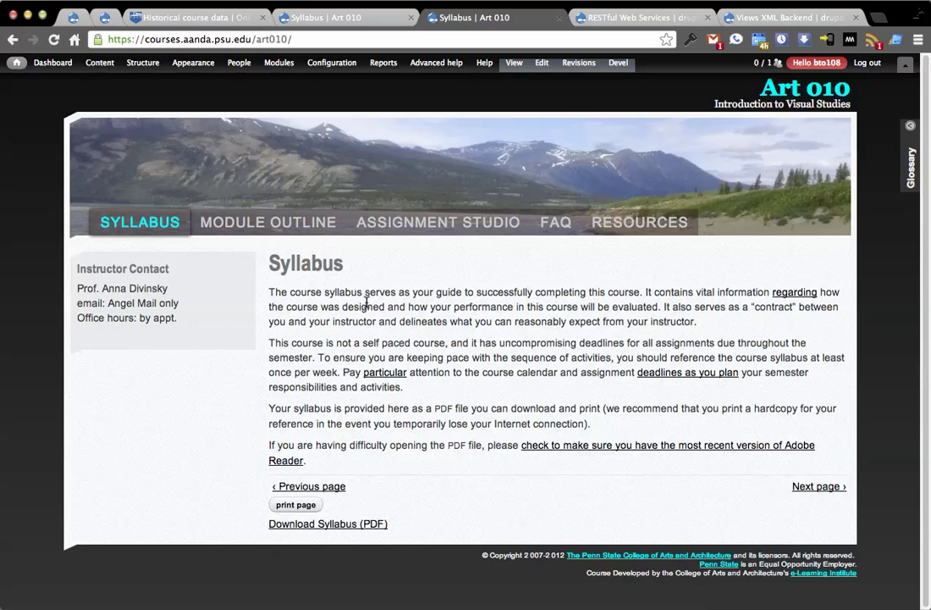
Load the Online Courses listing from Historical course data, checking it against the Art 010 Syllabus tab
{"action": "left_click", "coordinate": [224, 21]}
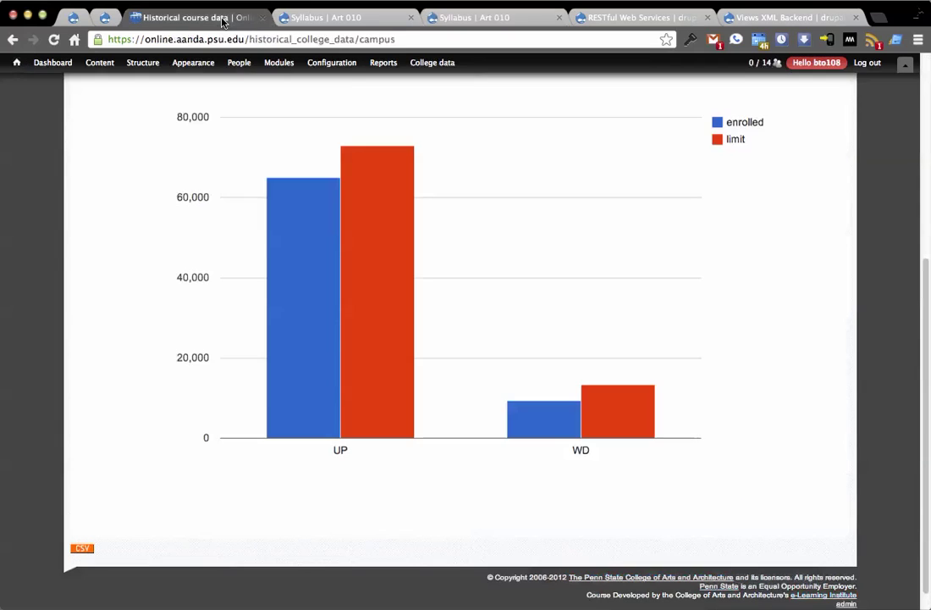
{"action": "scroll", "coordinate": [547, 312], "scroll_direction": "up", "scroll_amount": 5}
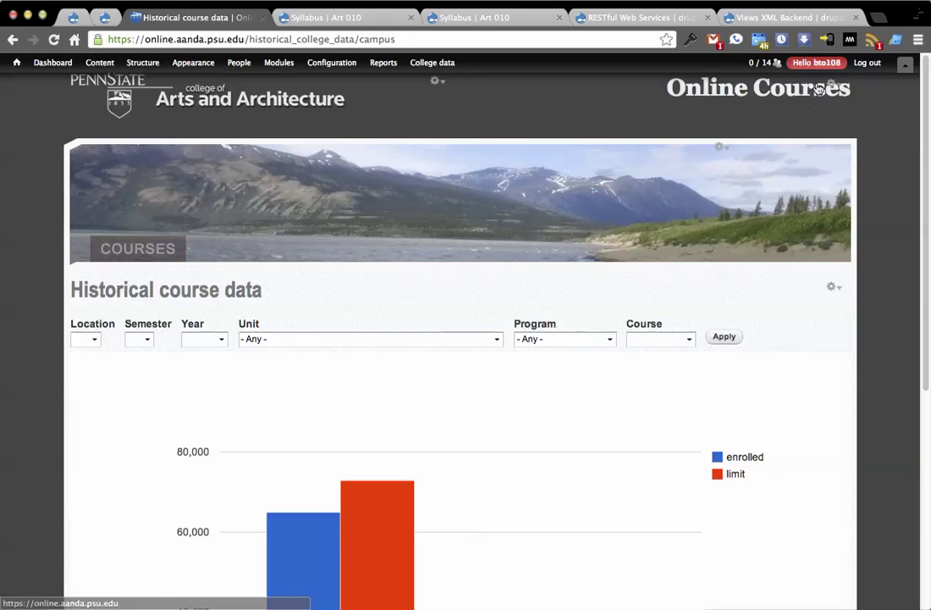
{"action": "left_click", "coordinate": [819, 89]}
{"action": "left_click", "coordinate": [448, 17]}
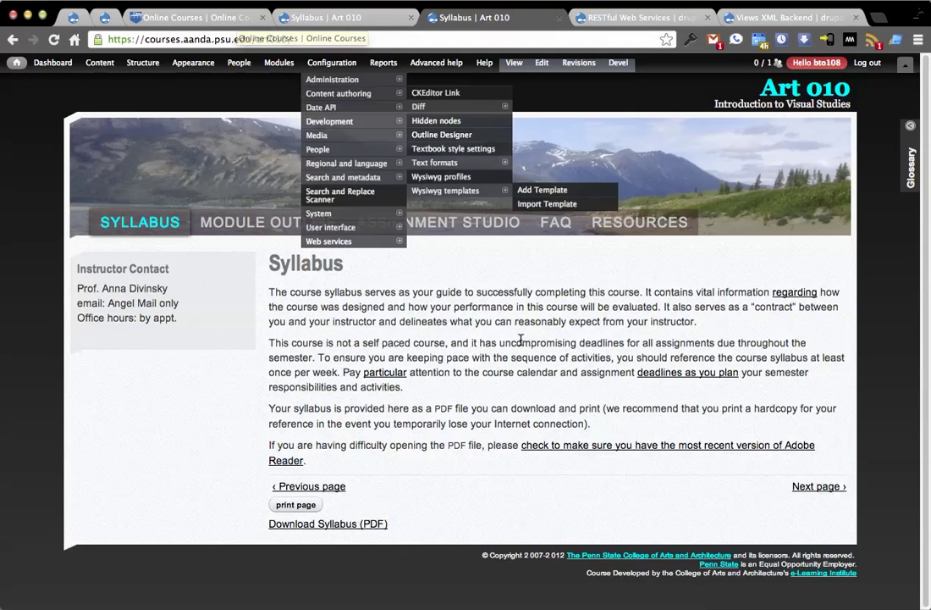
{"action": "left_click", "coordinate": [199, 17]}
{"action": "left_click", "coordinate": [476, 18]}
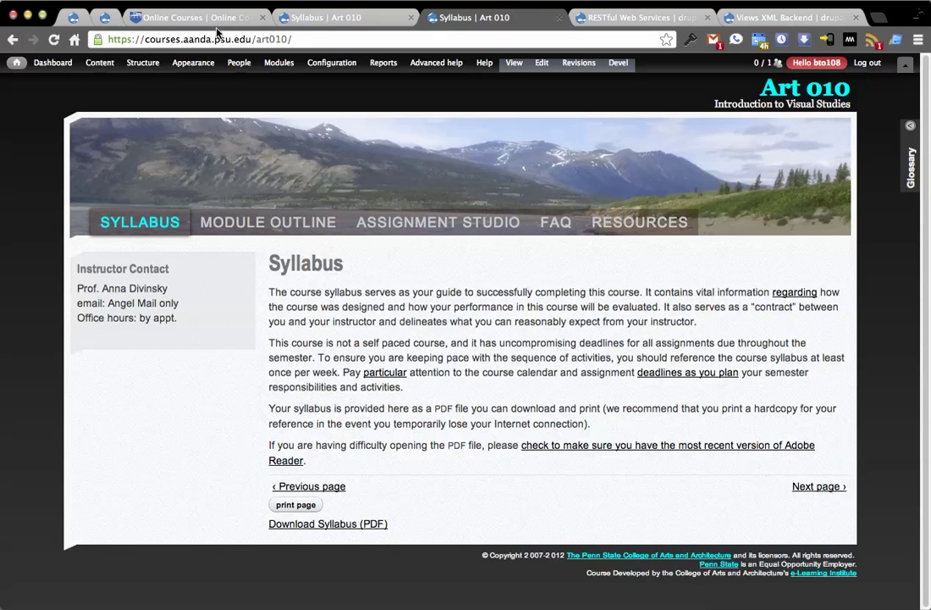
{"action": "left_click", "coordinate": [187, 21]}
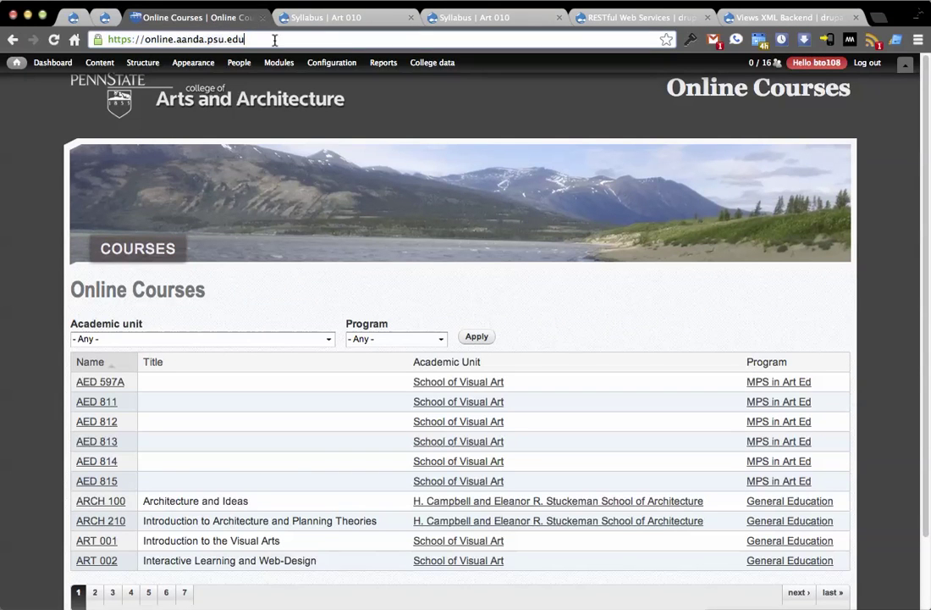
Go to page 2 of the course listing and open ART 010 Introduction to Visual Studies
{"action": "scroll", "coordinate": [878, 354], "scroll_direction": "down", "scroll_amount": 2}
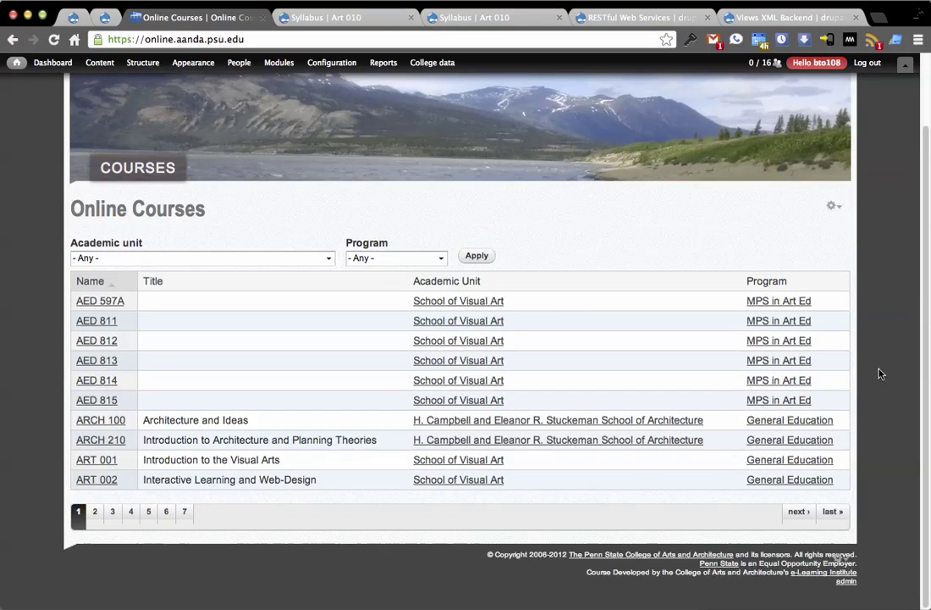
{"action": "left_click", "coordinate": [94, 511]}
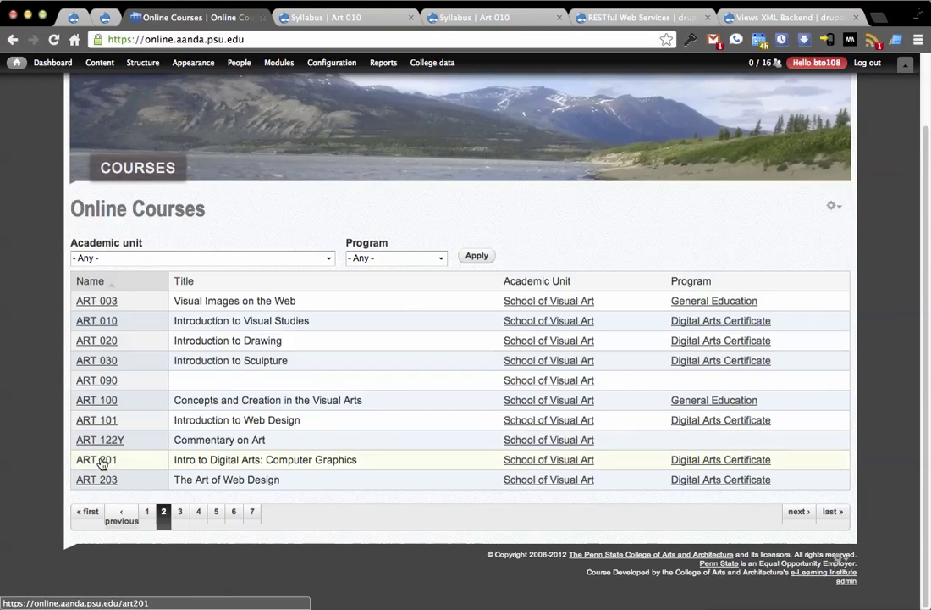
{"action": "left_click", "coordinate": [107, 320]}
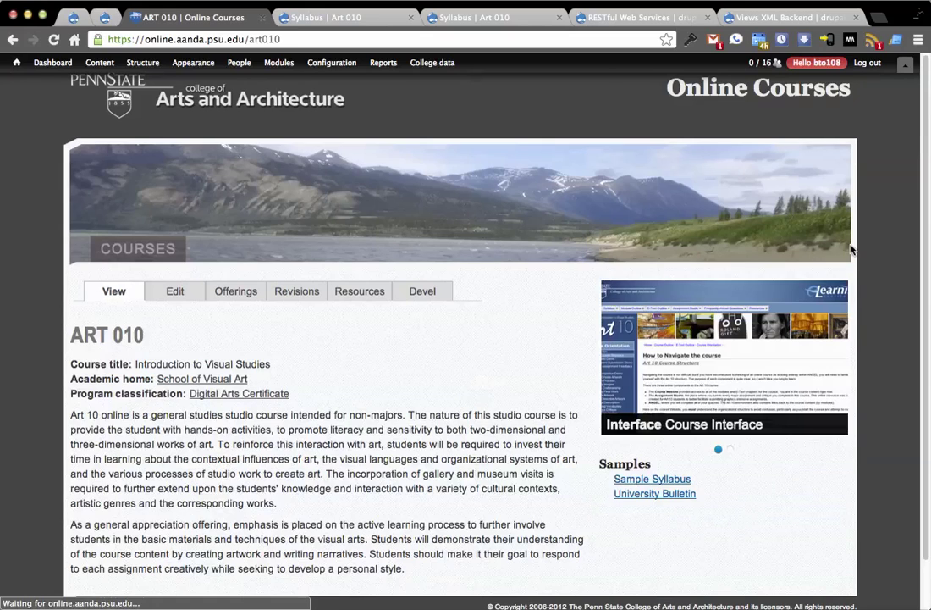
{"action": "scroll", "coordinate": [878, 281], "scroll_direction": "down", "scroll_amount": 1}
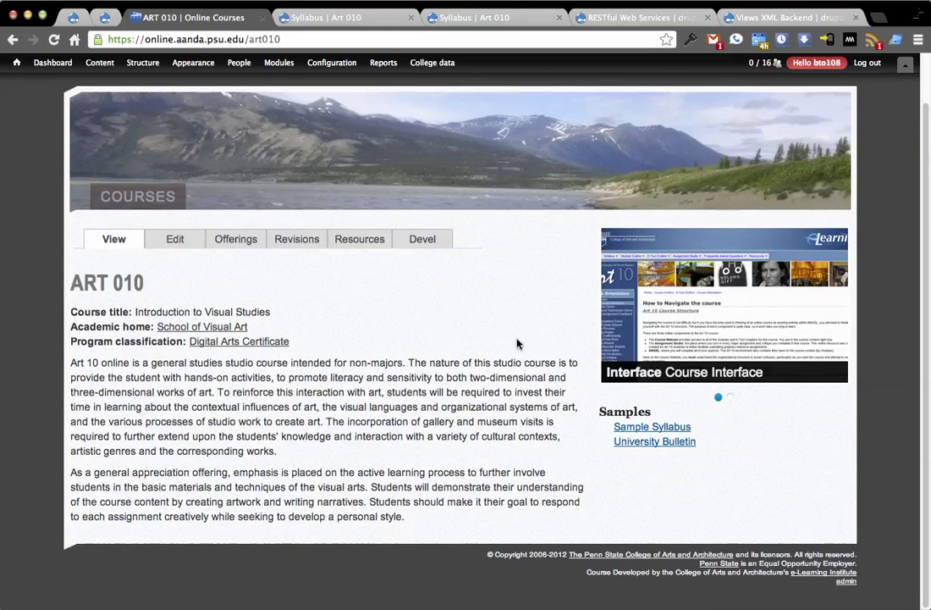